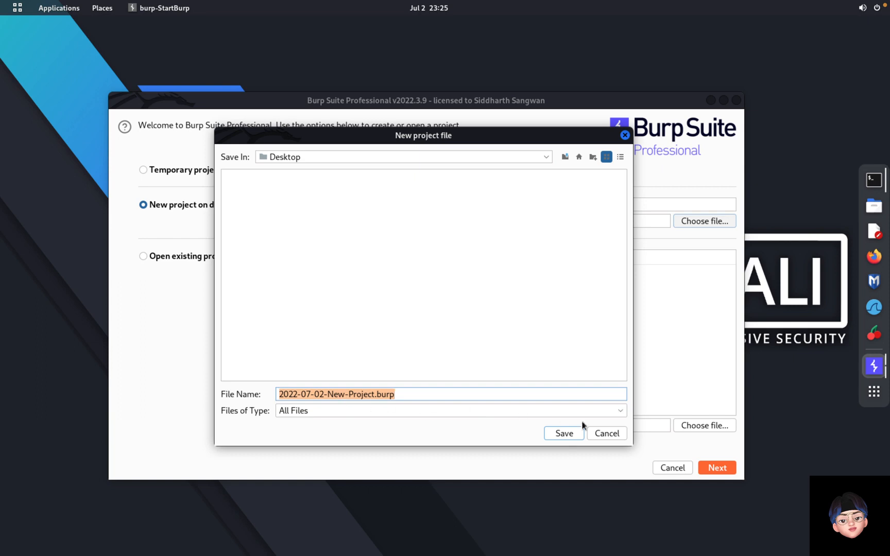
# Step: Create a new disk-based Burp project saved to the Desktop, keeping the default Burp settings
pyautogui.click(571, 433)
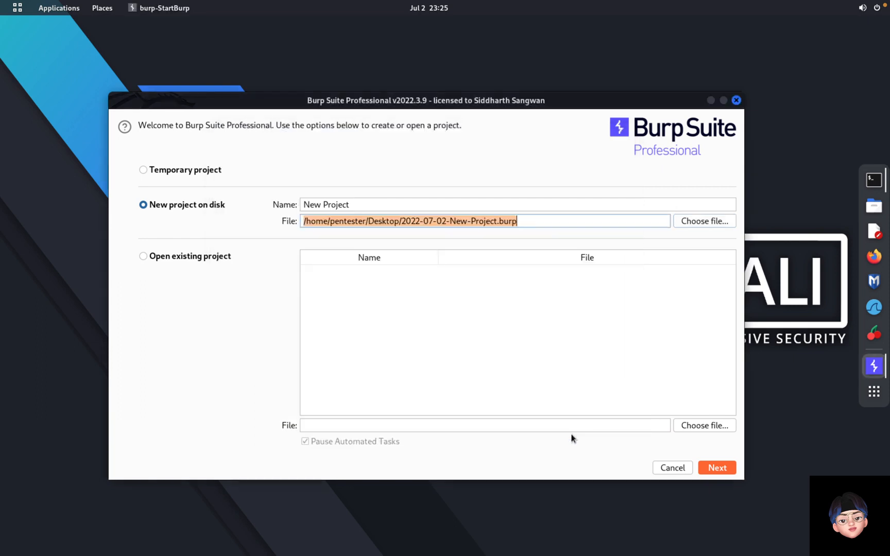
pyautogui.click(713, 468)
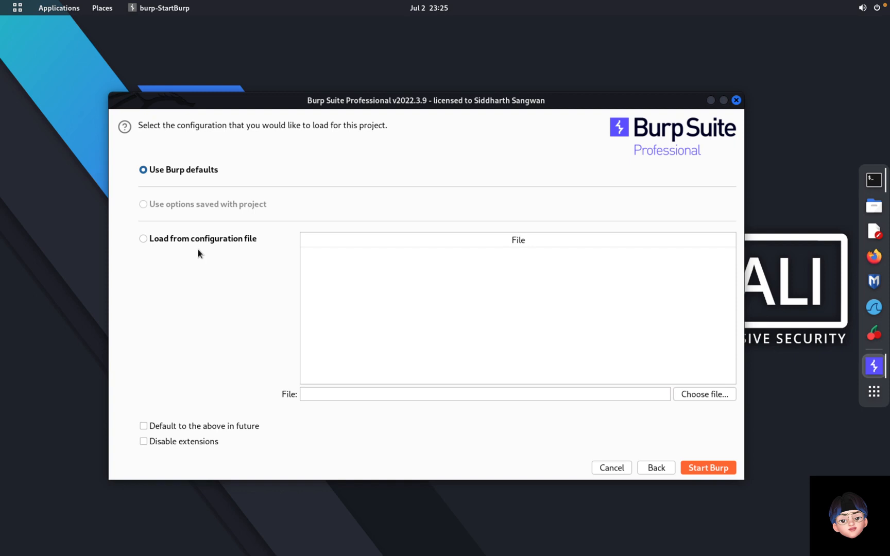
pyautogui.click(183, 245)
pyautogui.click(187, 170)
# Step: Start Burp, show the Proxy Intercept view with interception off, and launch Firefox
pyautogui.click(709, 469)
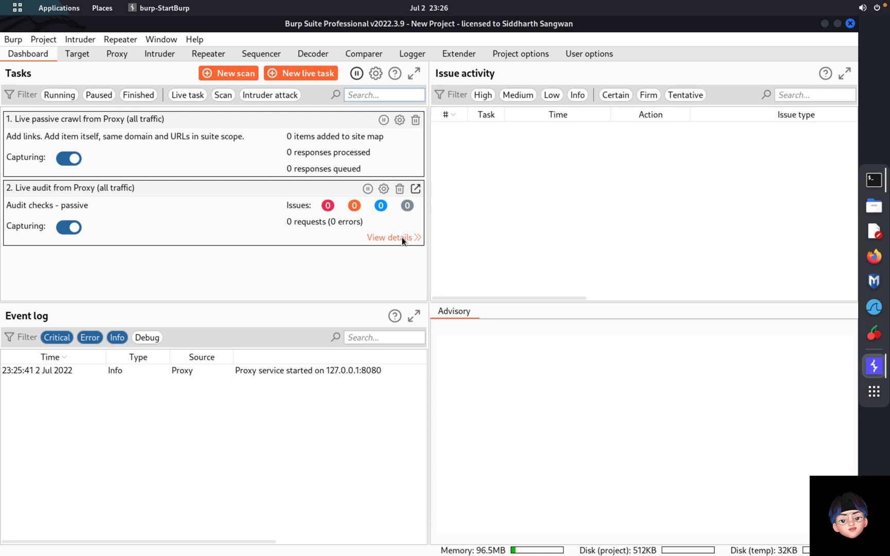
pyautogui.click(115, 53)
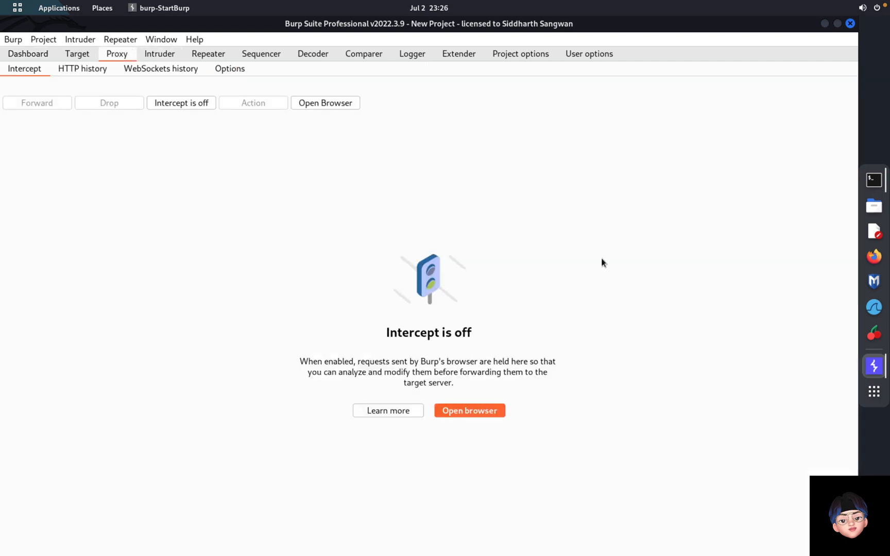
pyautogui.click(875, 257)
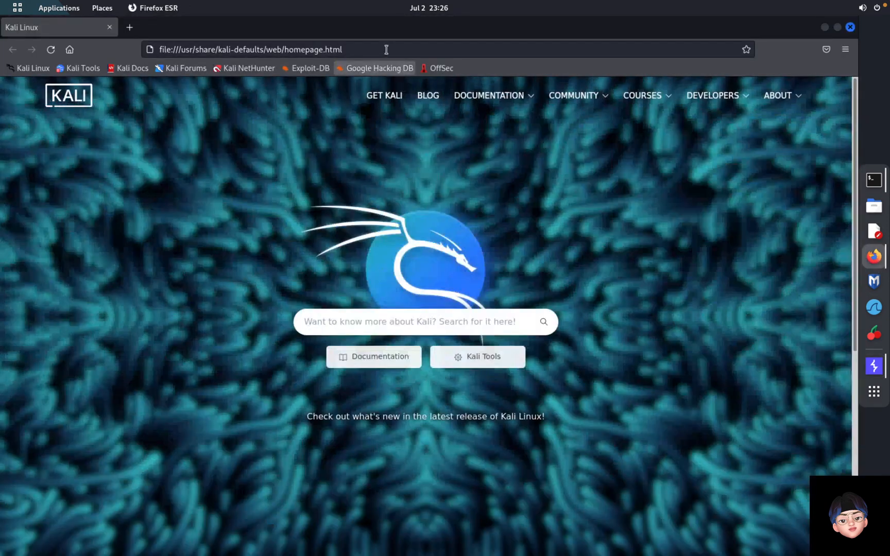
# Step: Load the Burp welcome page at 127.0.0.1:8080 in Firefox
pyautogui.click(386, 49)
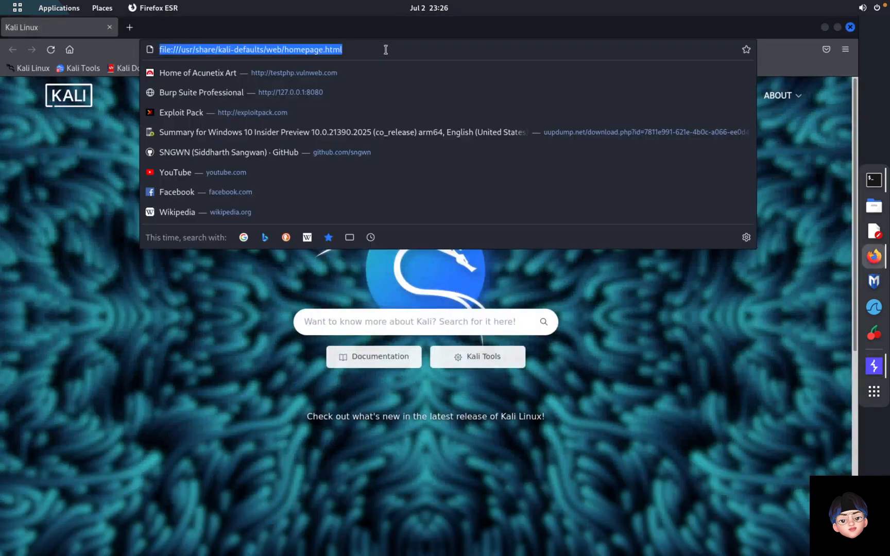
pyautogui.write('127.0.0.1')
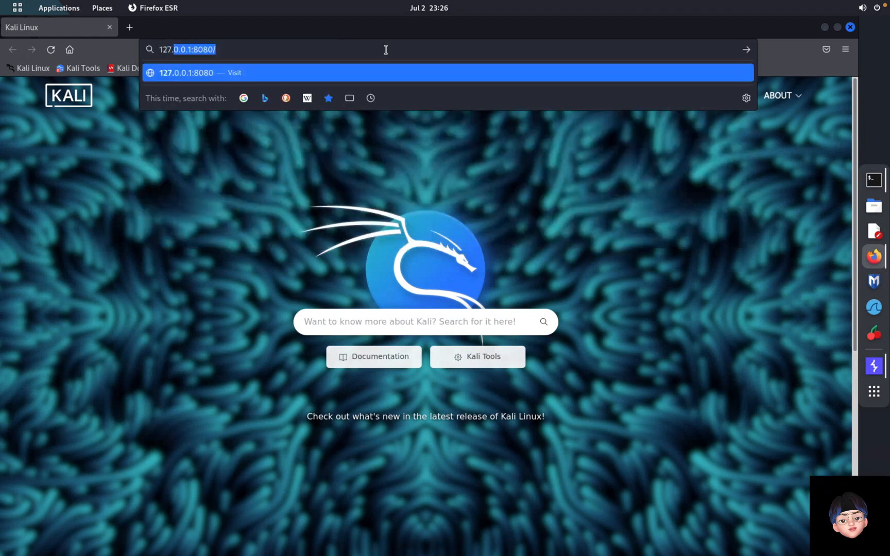
pyautogui.write(':8080')
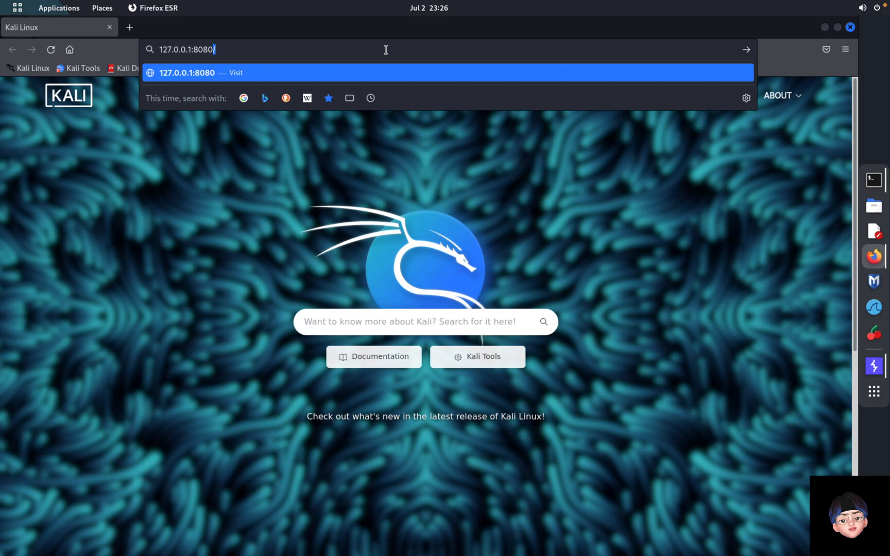
pyautogui.press('Return')
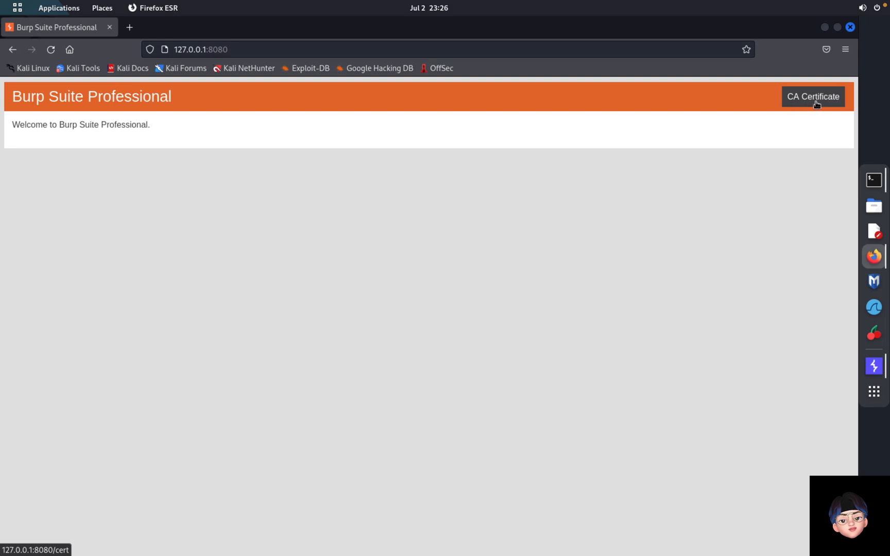
# Step: Download Burp's CA certificate as cacert.der
pyautogui.click(817, 104)
pyautogui.click(324, 329)
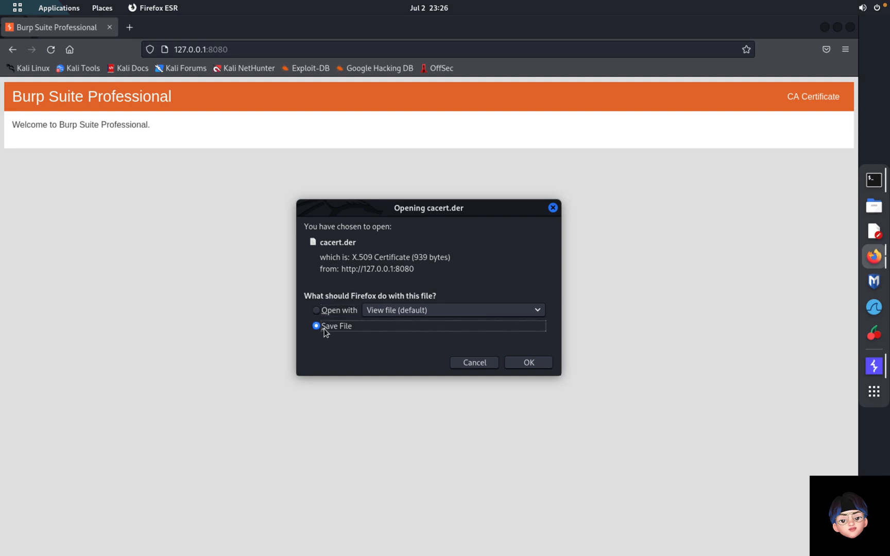
pyautogui.click(526, 365)
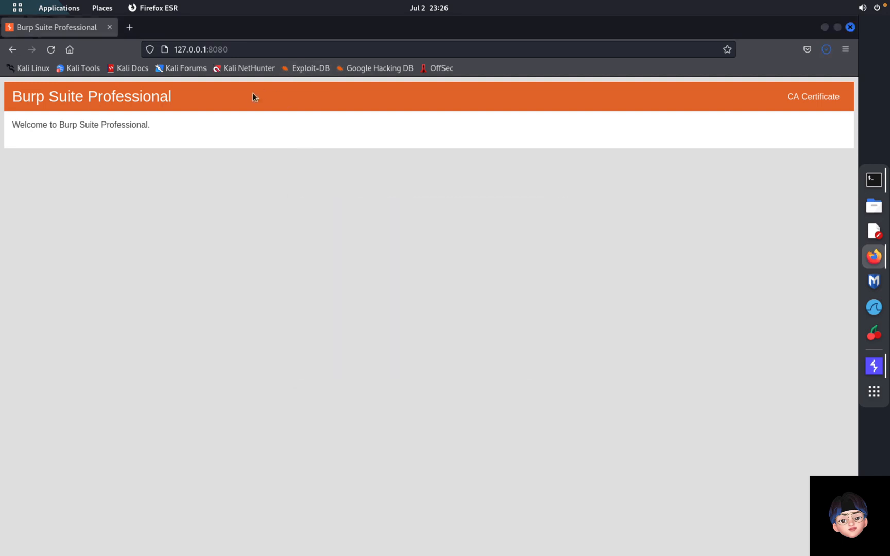
pyautogui.click(846, 50)
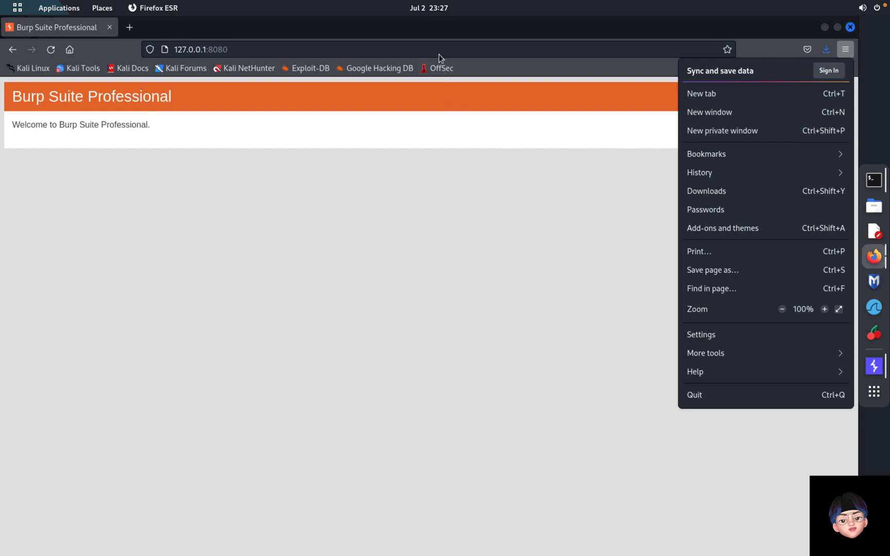
# Step: Find the certificate manager by searching Firefox settings for 'cert' and select cacert(1).der for import
pyautogui.click(725, 336)
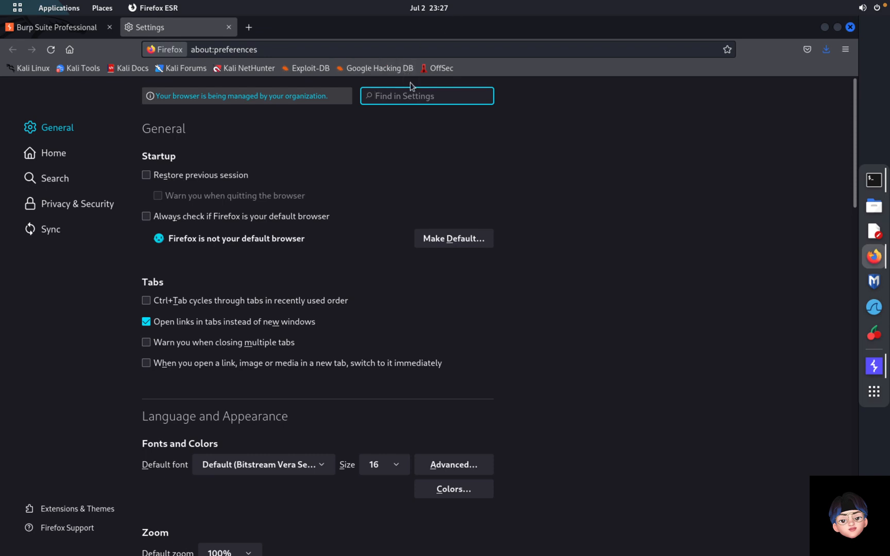
pyautogui.write('cert')
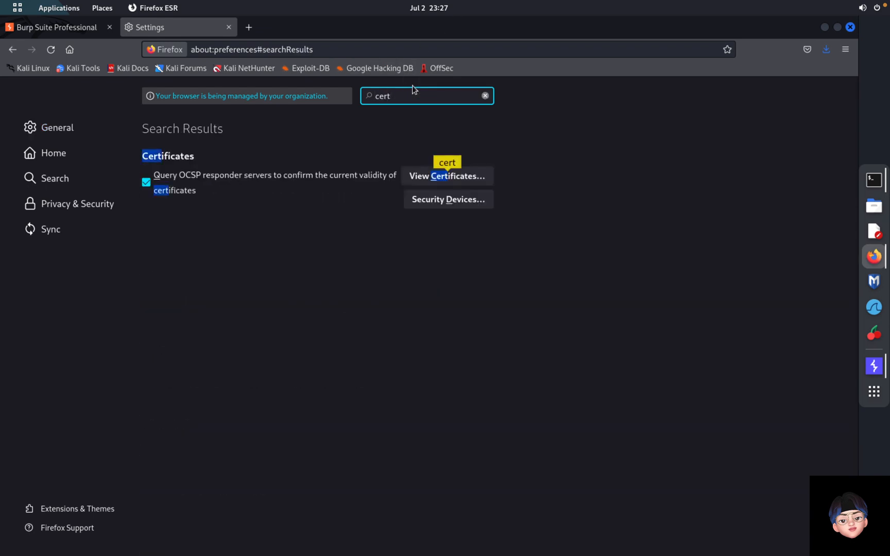
pyautogui.click(477, 181)
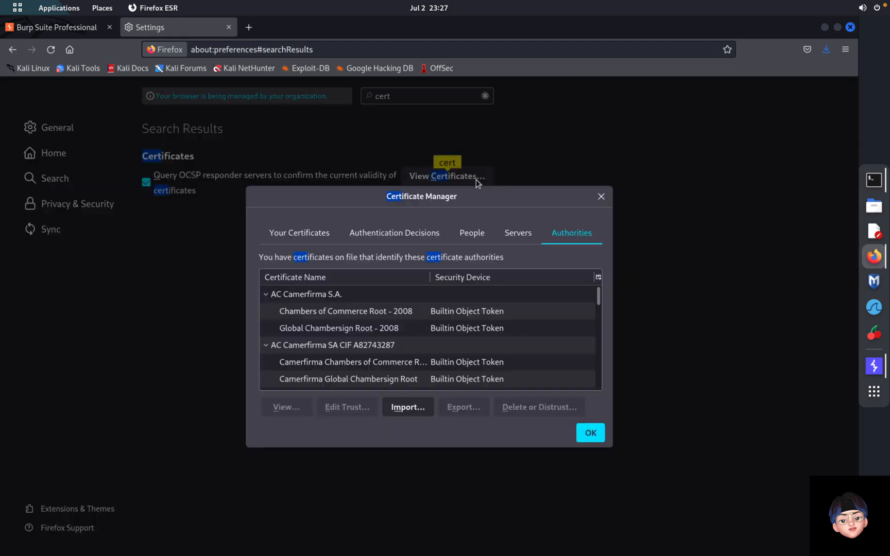
pyautogui.click(409, 416)
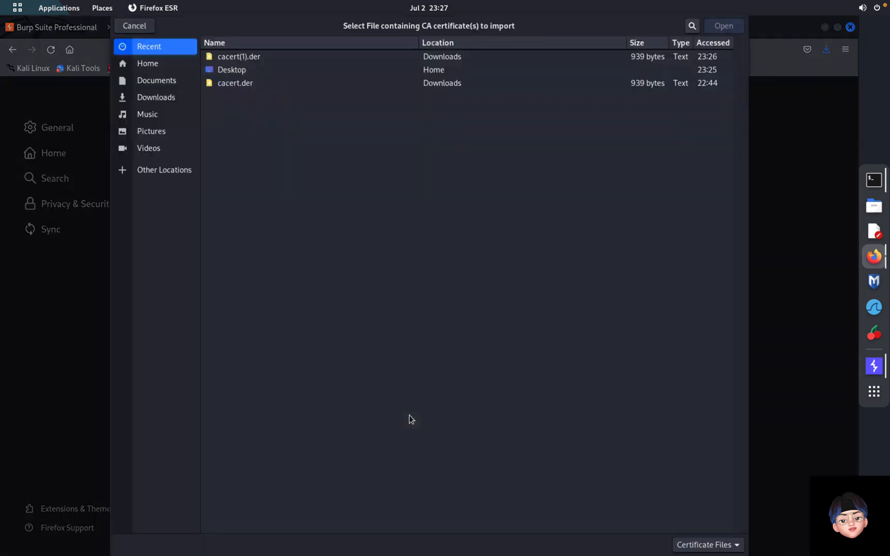
pyautogui.click(234, 56)
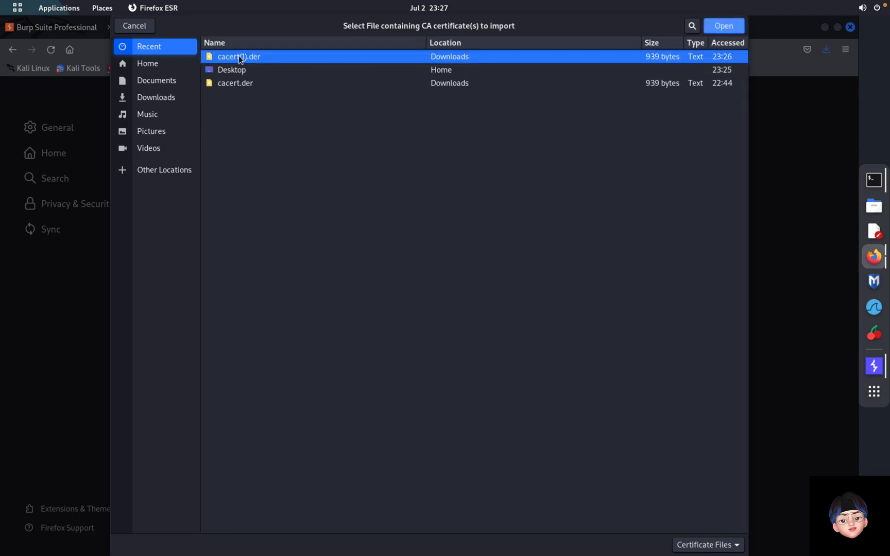
# Step: Import the PortSwigger CA, trusted for websites and email users, then close Settings
pyautogui.click(730, 27)
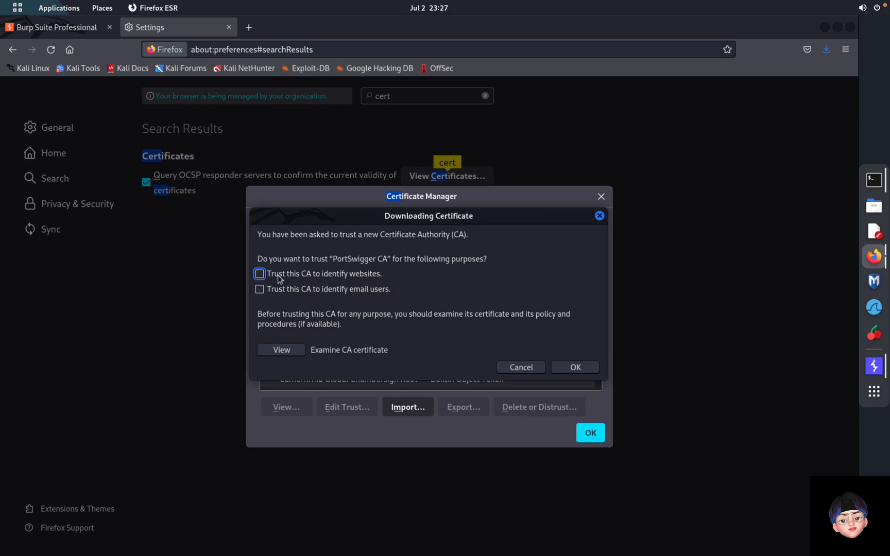
pyautogui.click(262, 275)
pyautogui.click(261, 289)
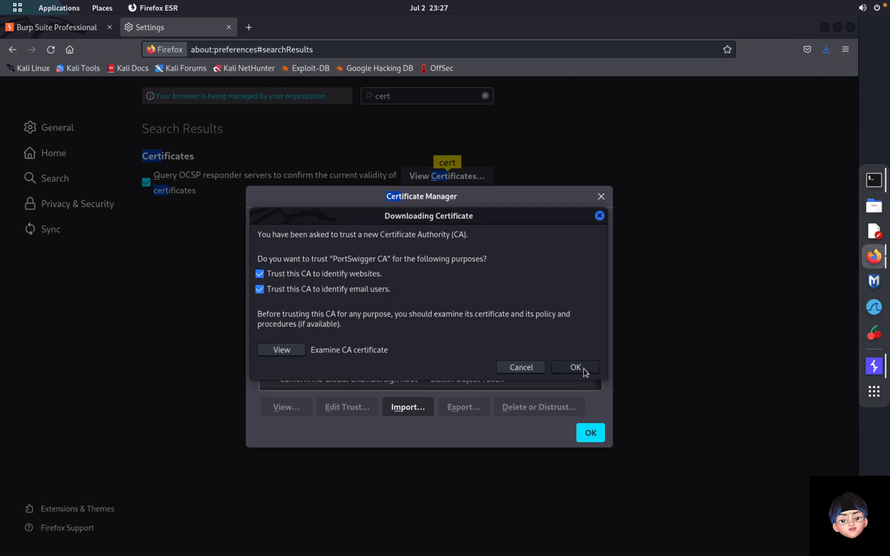
pyautogui.click(576, 367)
pyautogui.click(590, 433)
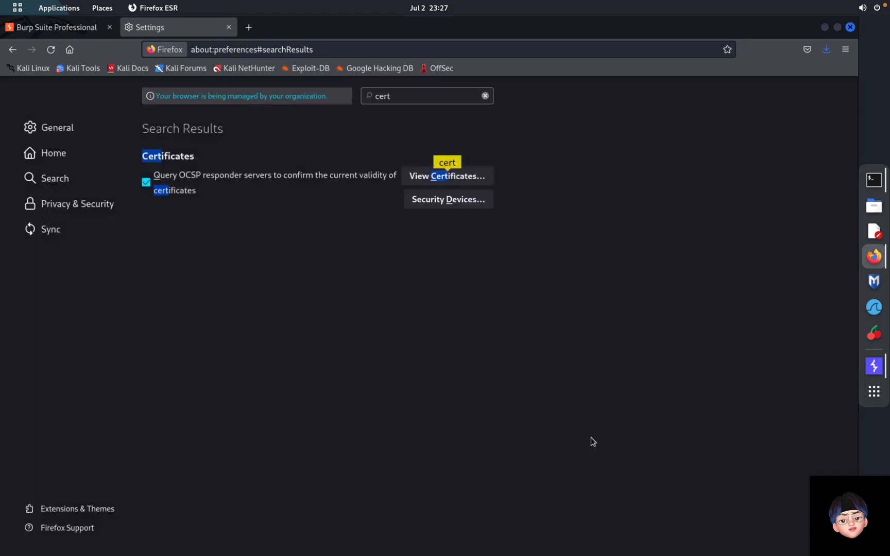
pyautogui.click(229, 27)
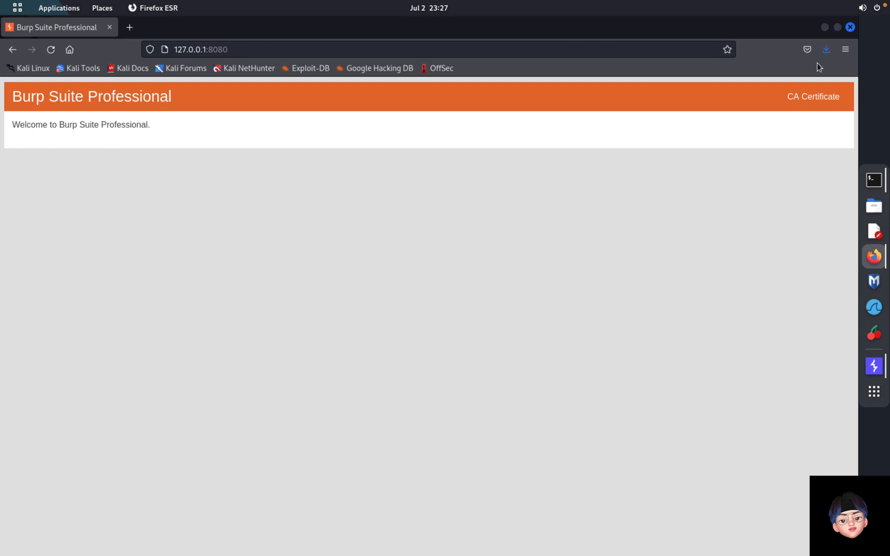
# Step: Search addons.mozilla.org for 'foxy proxy' from the Add-ons Manager
pyautogui.click(845, 50)
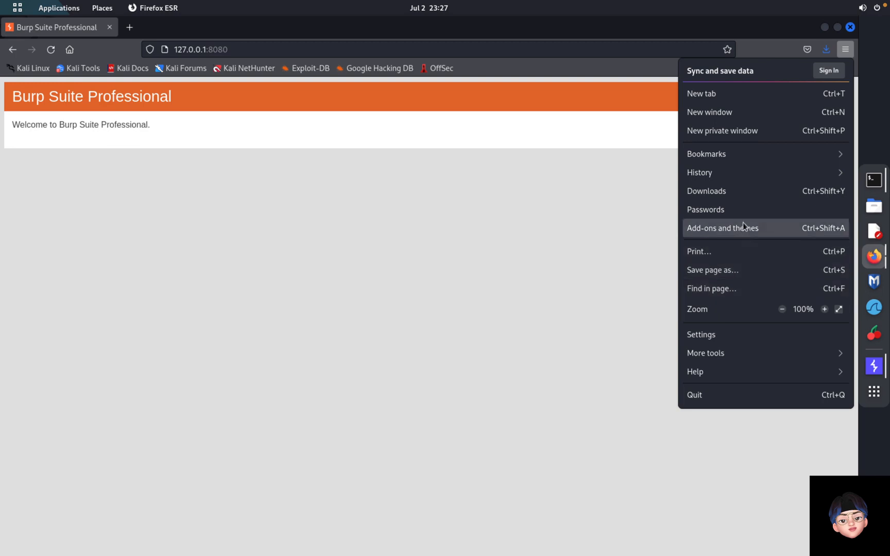
pyautogui.click(715, 233)
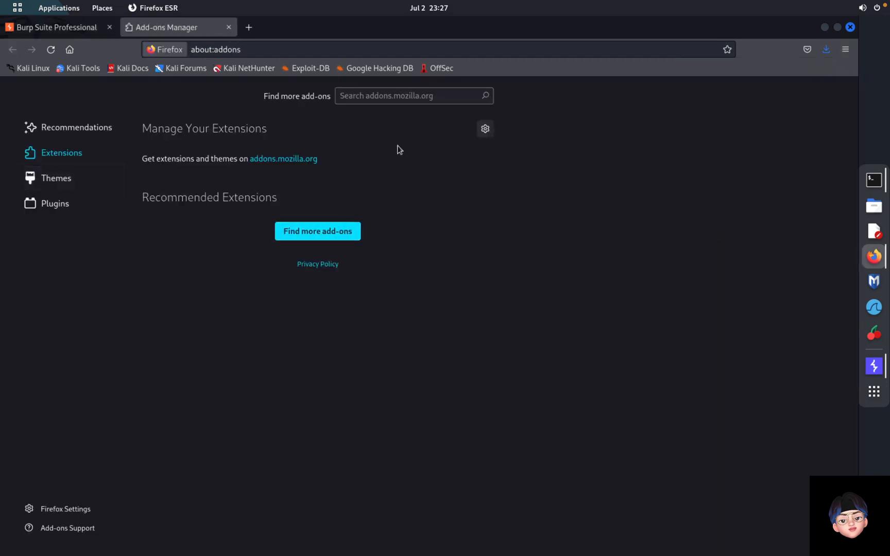
pyautogui.click(386, 96)
pyautogui.write('foxy pro')
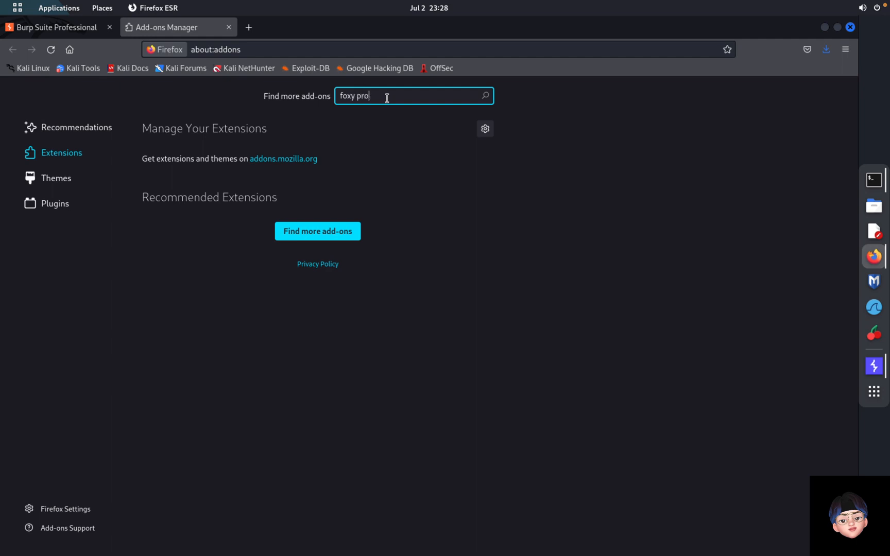
pyautogui.write('xy')
pyautogui.press('Return')
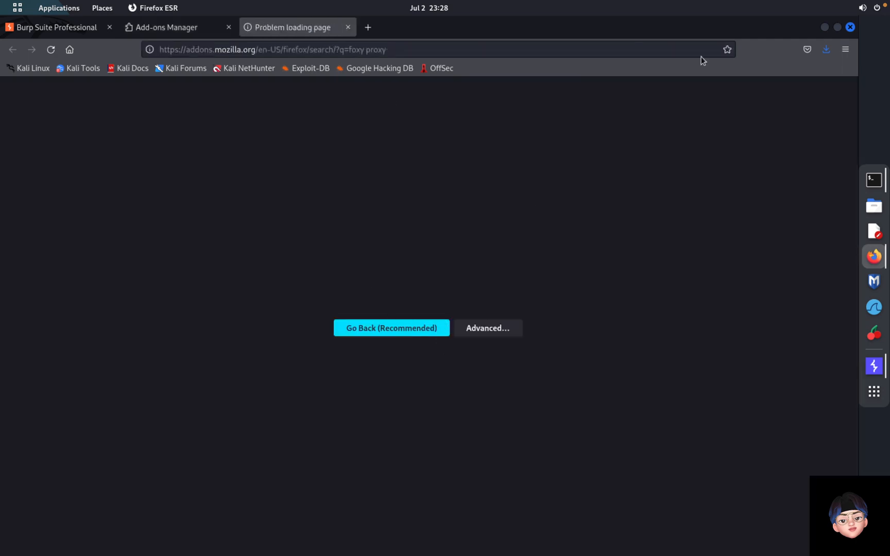
# Step: Connect the wired network and reload the 'foxy proxy' search results
pyautogui.click(878, 8)
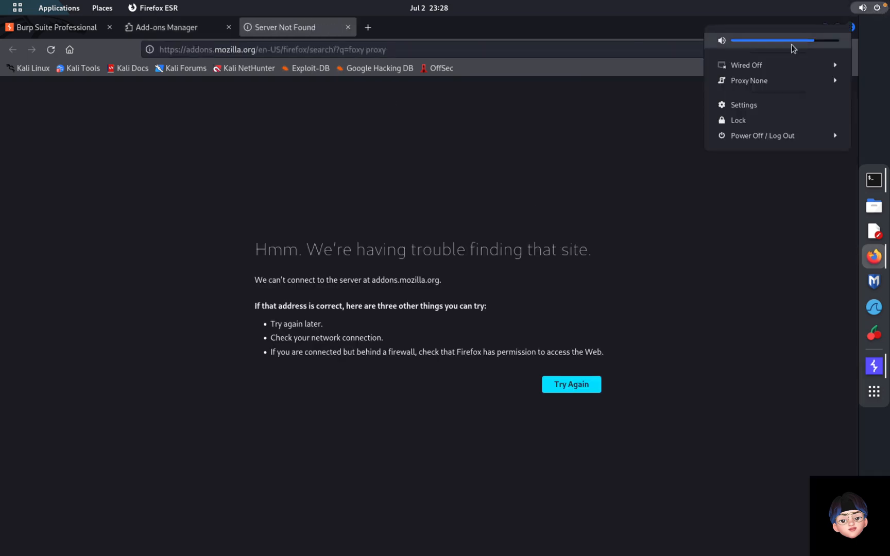
pyautogui.click(763, 65)
pyautogui.click(747, 82)
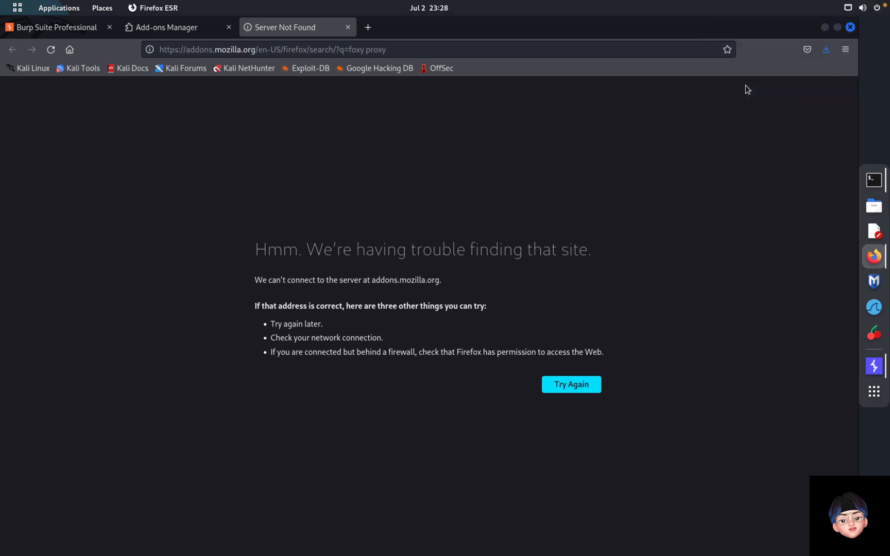
pyautogui.click(559, 384)
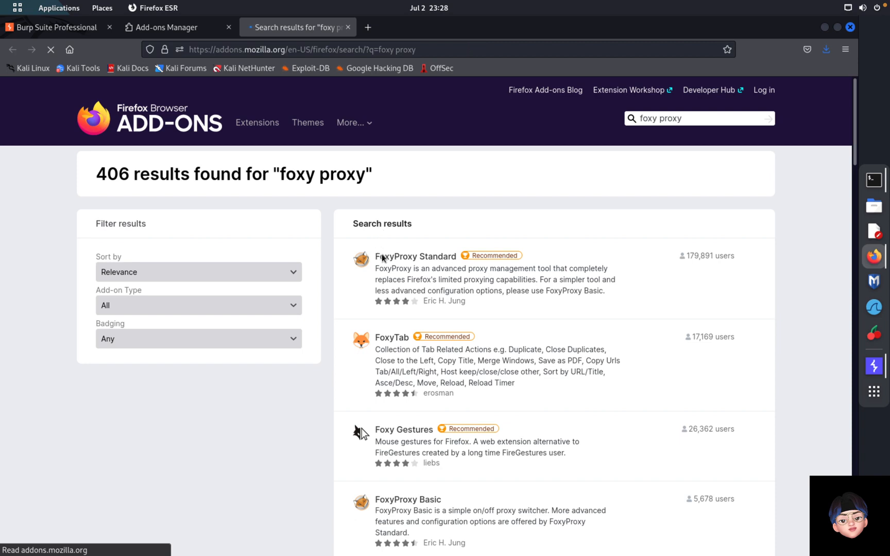
# Step: Install the FoxyProxy Standard add-on and dismiss its installed notice
pyautogui.click(406, 257)
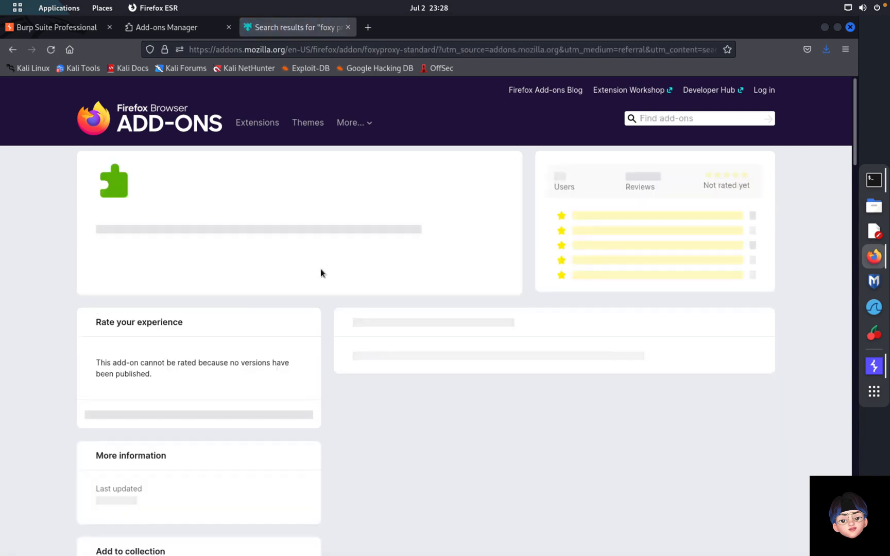
pyautogui.click(473, 290)
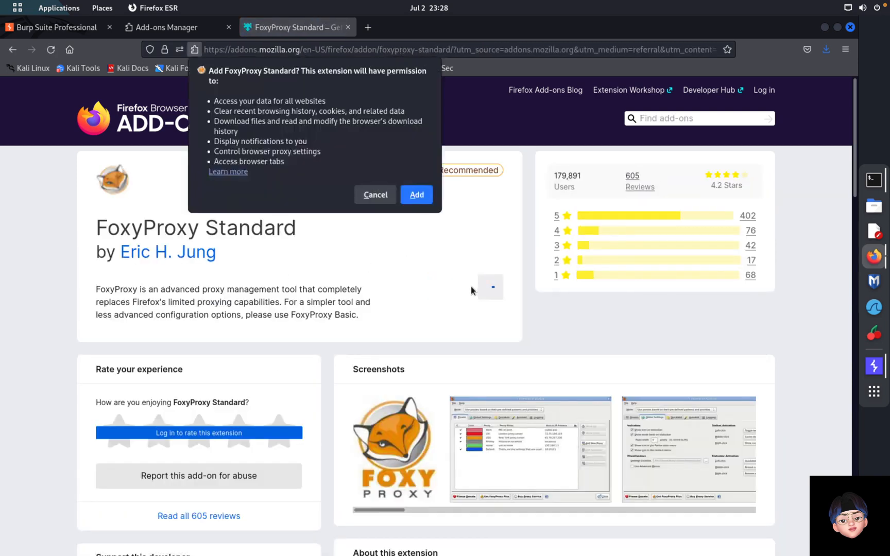
pyautogui.click(416, 194)
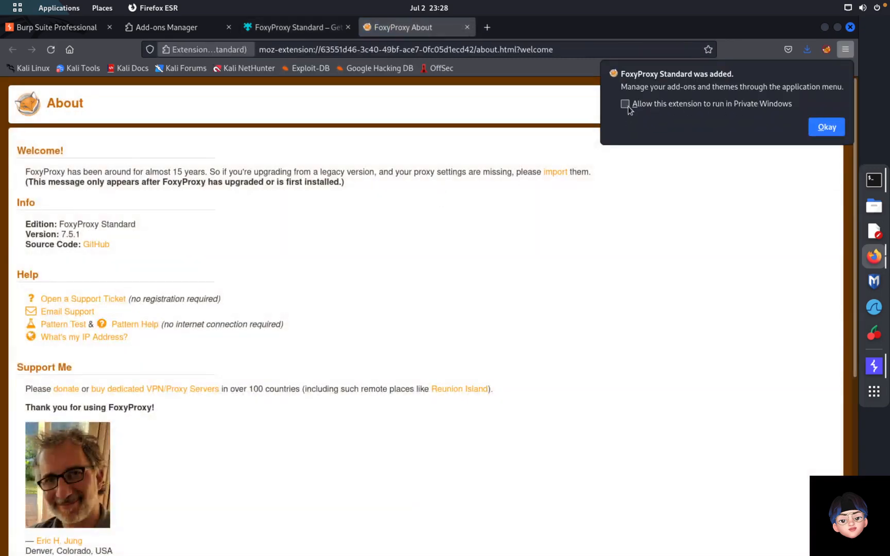
pyautogui.click(827, 128)
# Step: Return to the FoxyProxy Options page and begin adding a new proxy
pyautogui.scroll(-5, 512, 327)
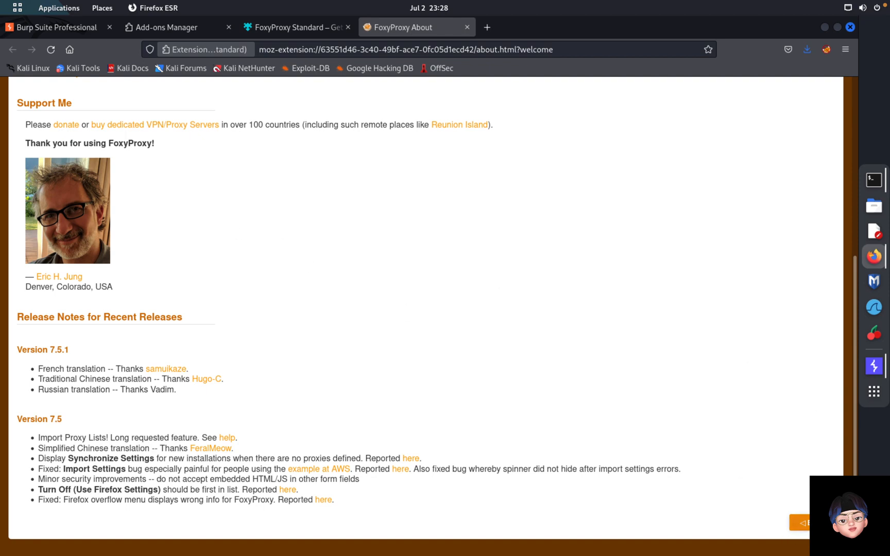
pyautogui.click(816, 523)
pyautogui.click(45, 147)
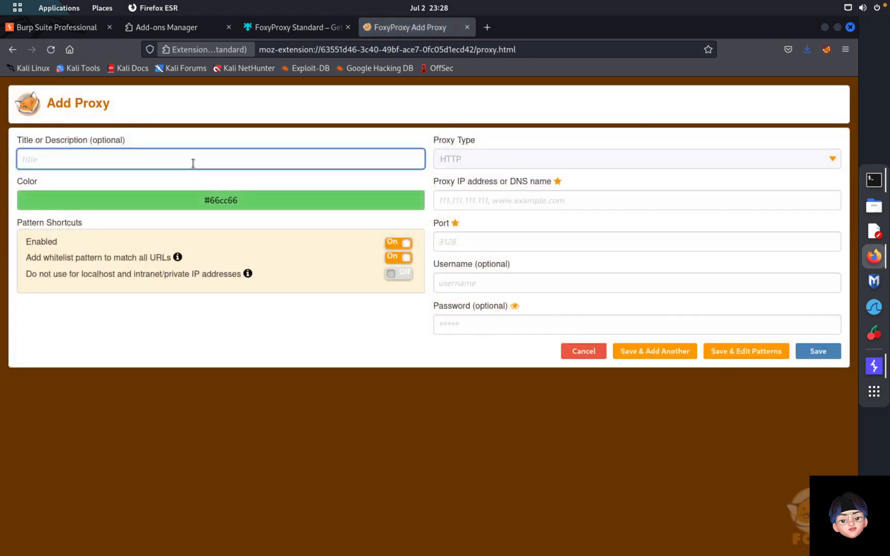
# Step: Save an HTTP proxy titled 'Kali Linux' at 127.0.0.1, port 8080
pyautogui.write('Kali Linux')
pyautogui.click(475, 162)
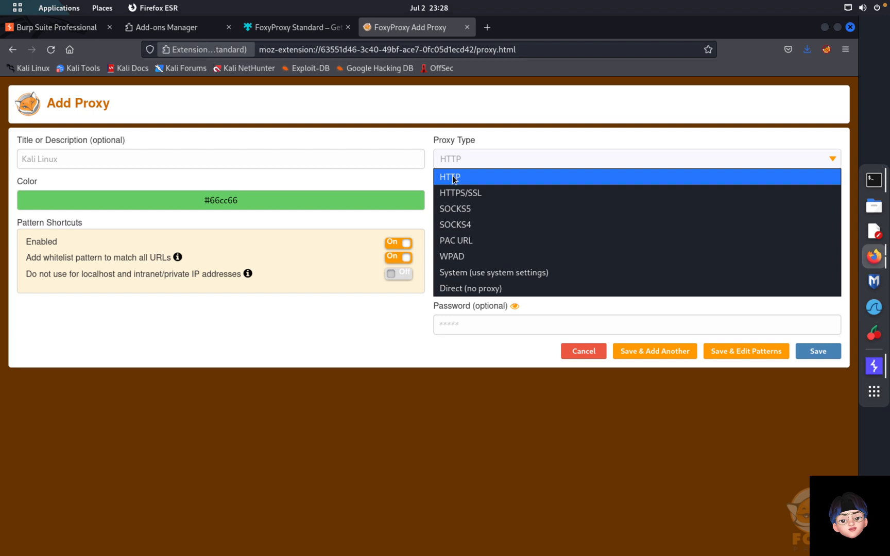
pyautogui.click(412, 183)
pyautogui.click(490, 201)
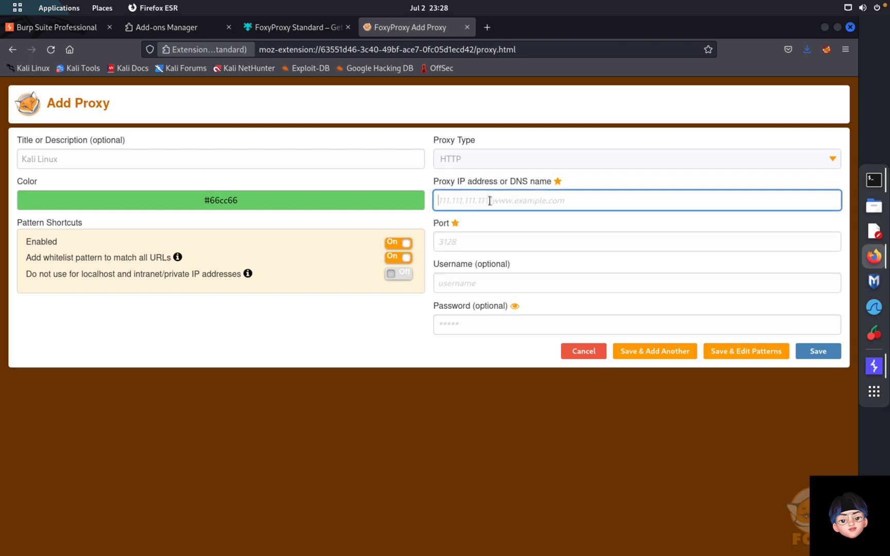
pyautogui.write('127.0.0')
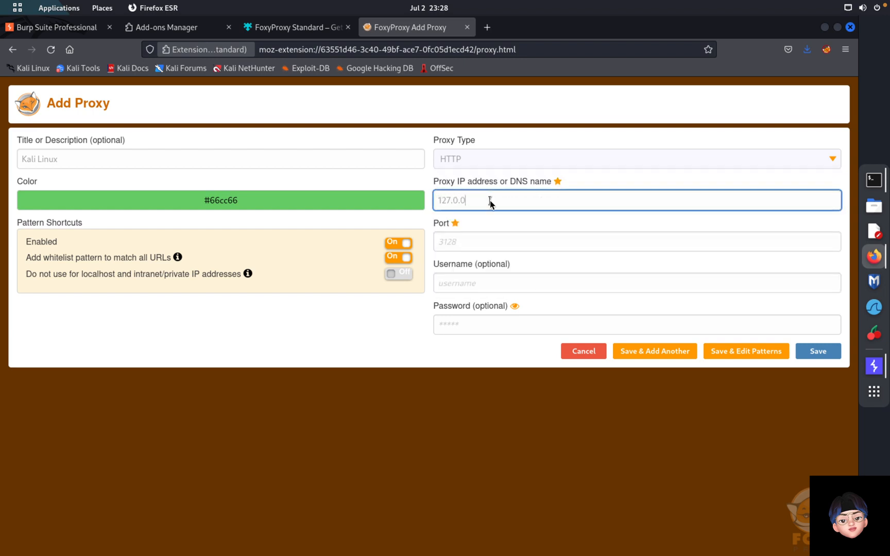
pyautogui.write('.1')
pyautogui.click(478, 244)
pyautogui.write('8080')
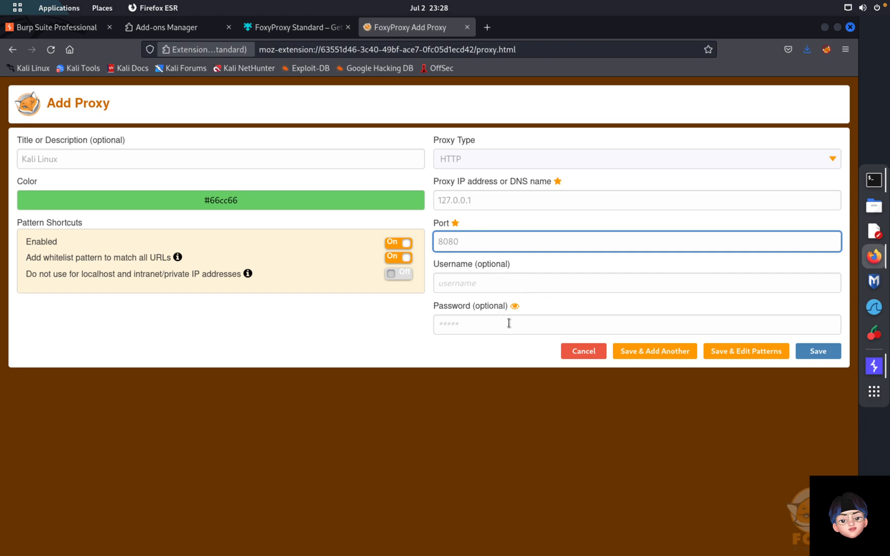
pyautogui.click(819, 352)
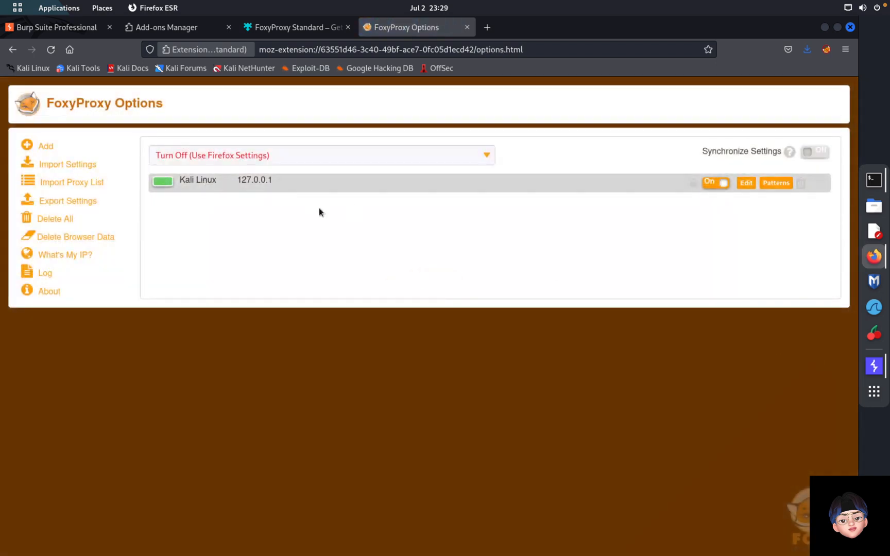
# Step: Close the FoxyProxy, add-ons and Burp tabs, leaving a single blank tab
pyautogui.click(466, 27)
pyautogui.click(348, 27)
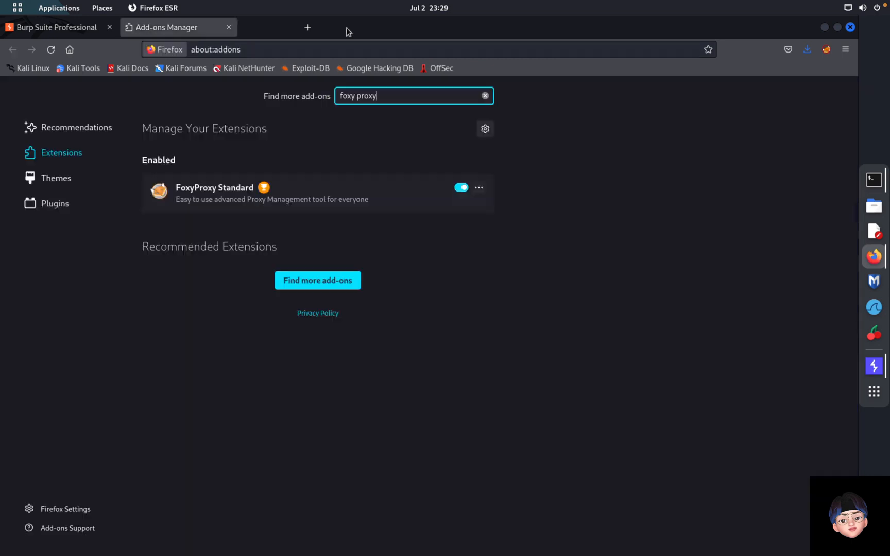
pyautogui.click(229, 28)
pyautogui.click(131, 29)
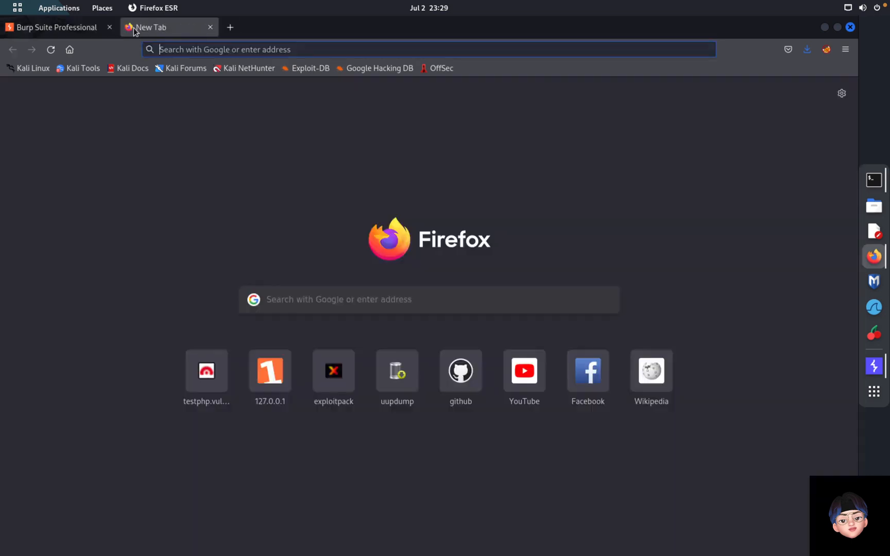
pyautogui.click(111, 27)
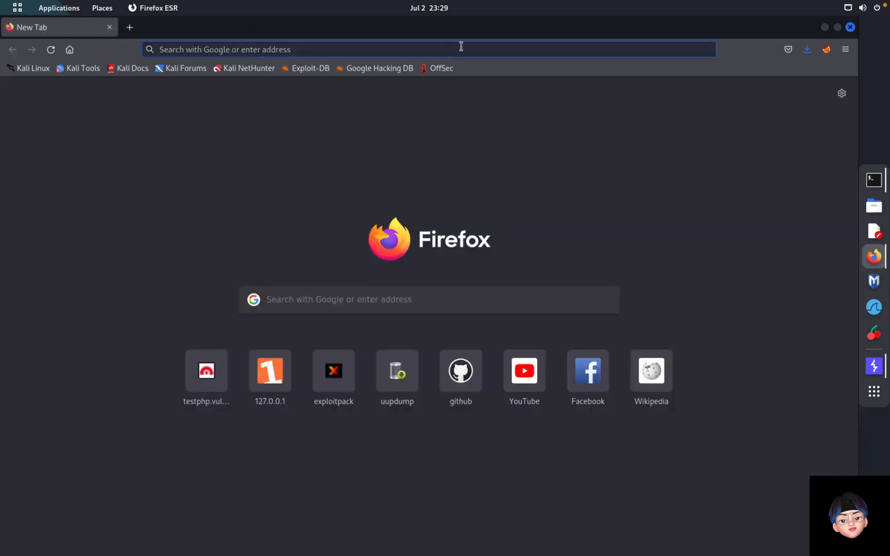
pyautogui.click(430, 49)
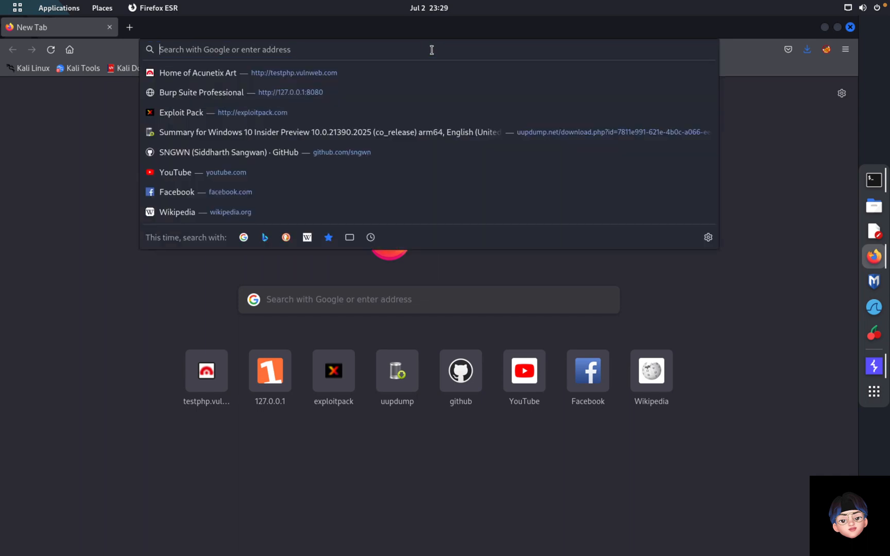
pyautogui.click(827, 50)
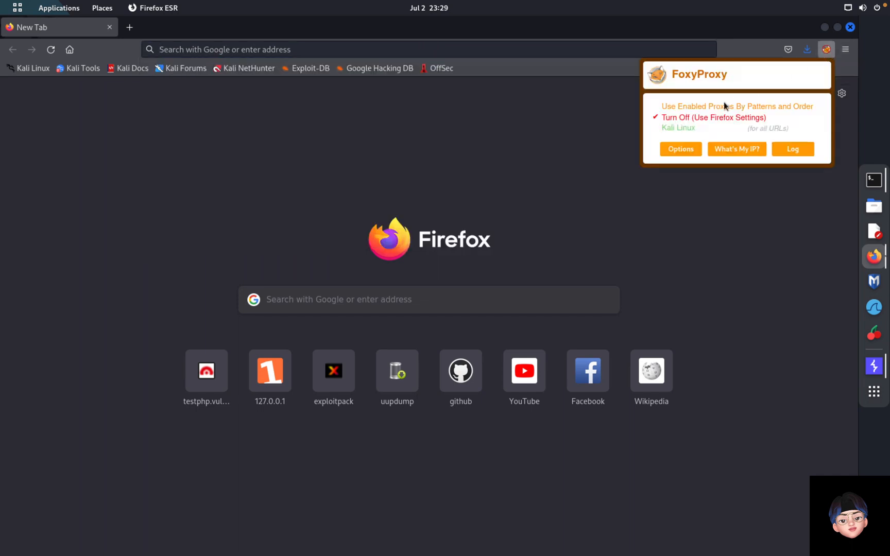
pyautogui.click(696, 130)
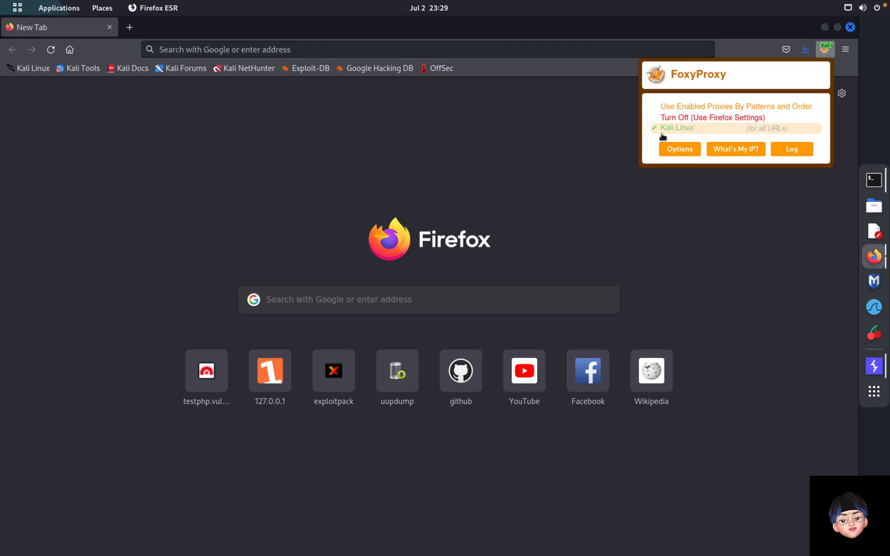
pyautogui.click(411, 50)
pyautogui.write('google.com/')
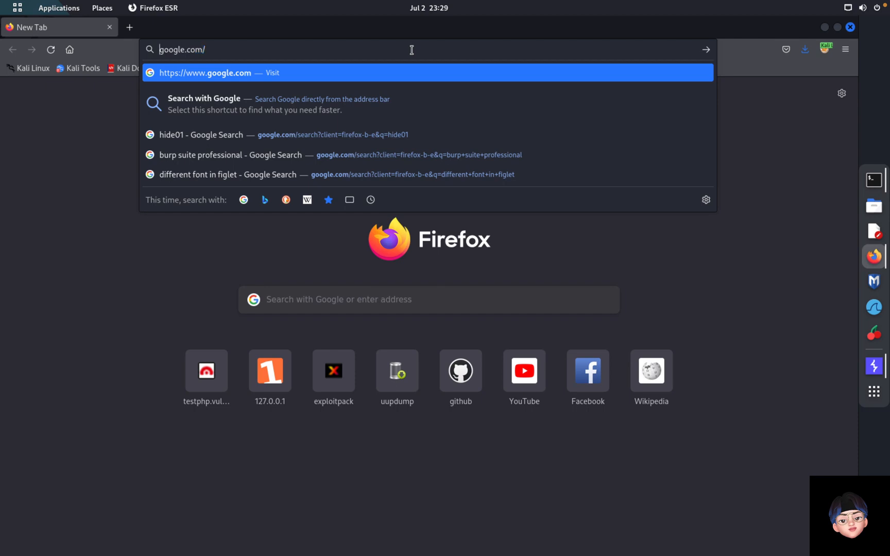
pyautogui.write('ht')
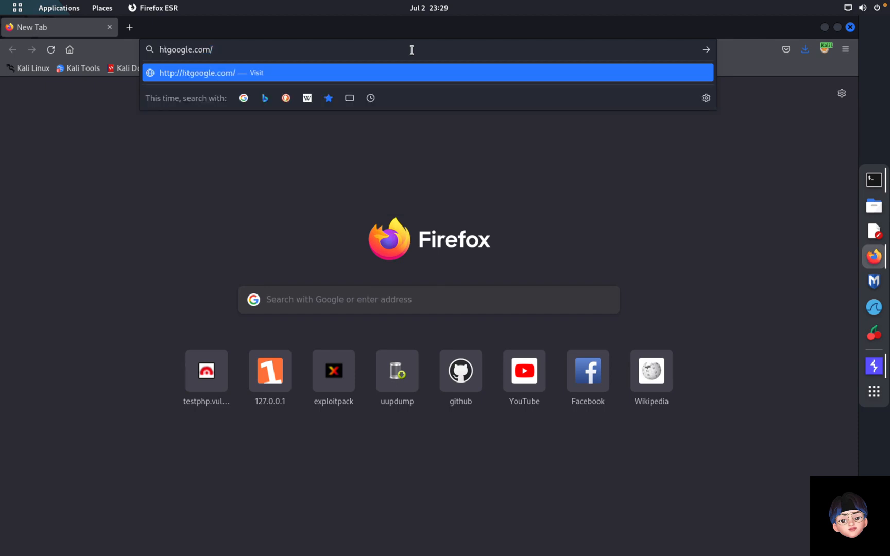
pyautogui.write('tps://')
pyautogui.press('Return')
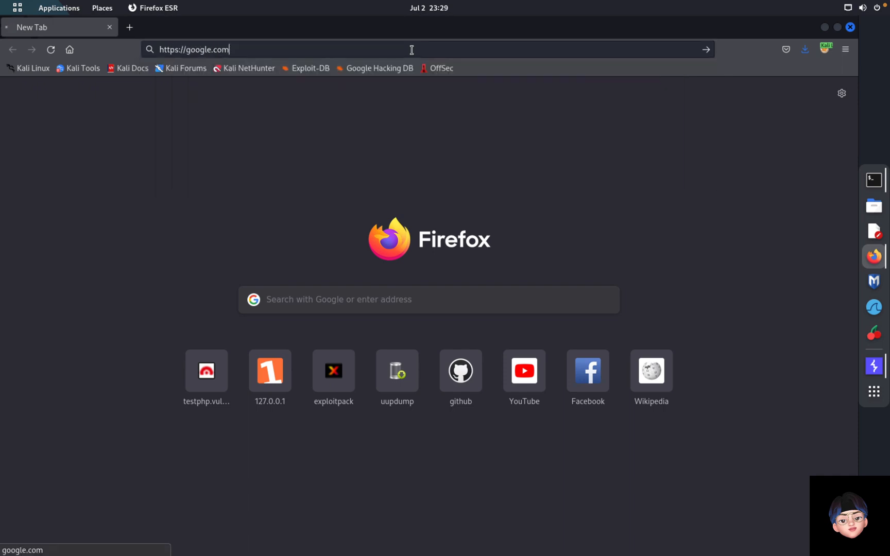
# Step: Inspect the captured google.com requests and 301 response in Burp's HTTP history, then return to Intercept
pyautogui.click(874, 366)
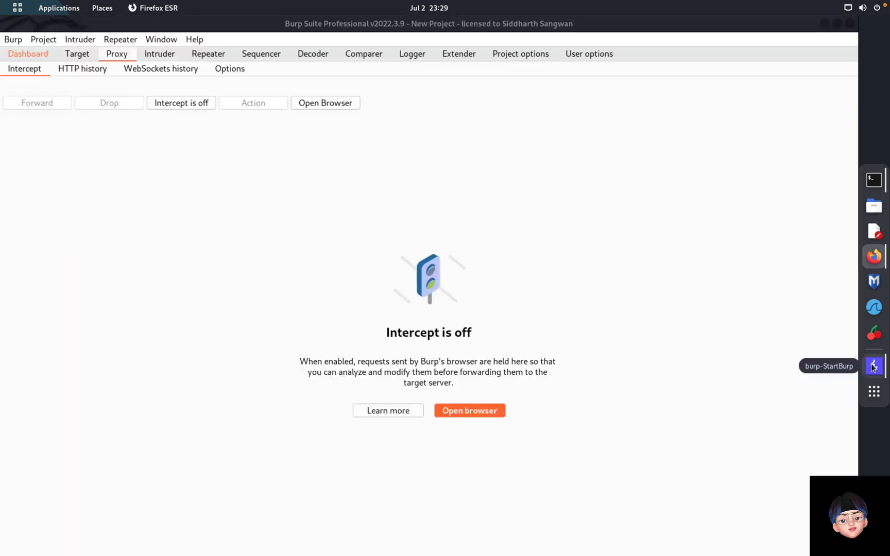
pyautogui.click(72, 69)
pyautogui.click(98, 129)
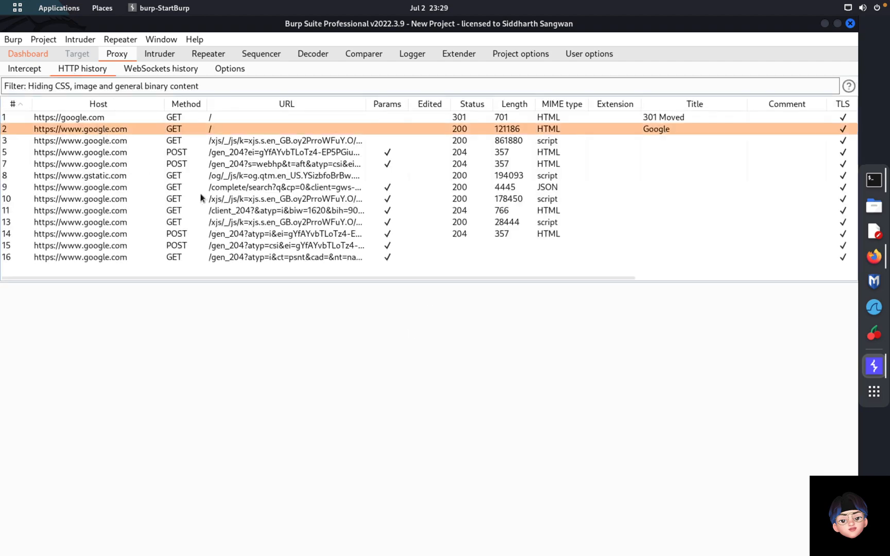
pyautogui.click(138, 118)
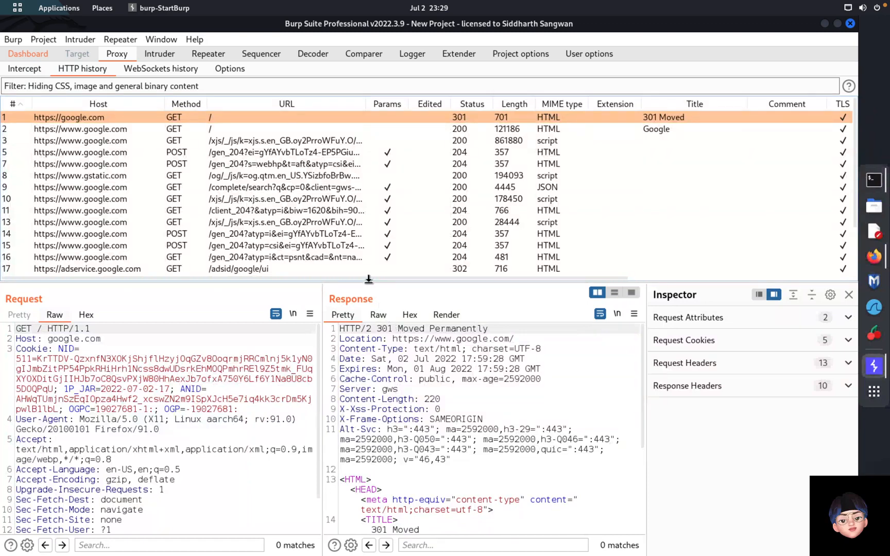
pyautogui.moveTo(369, 281); pyautogui.dragTo(369, 221)
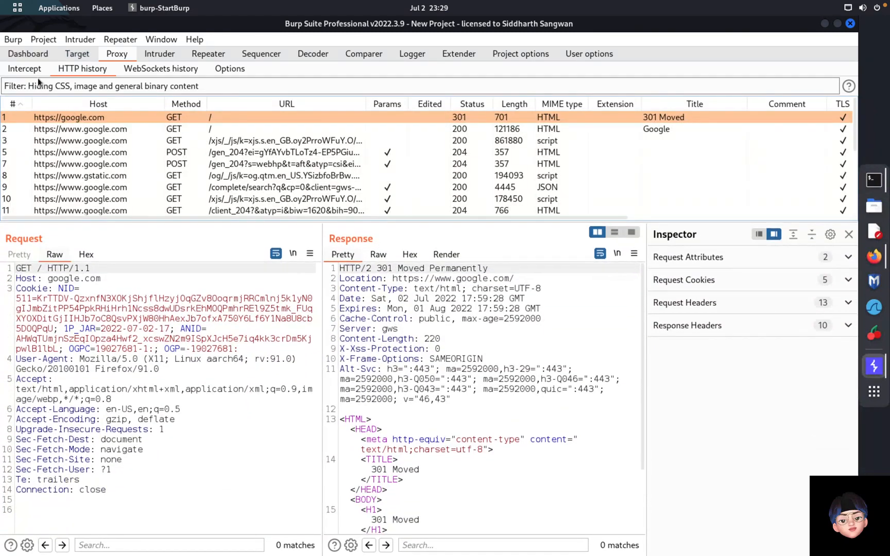
pyautogui.click(30, 71)
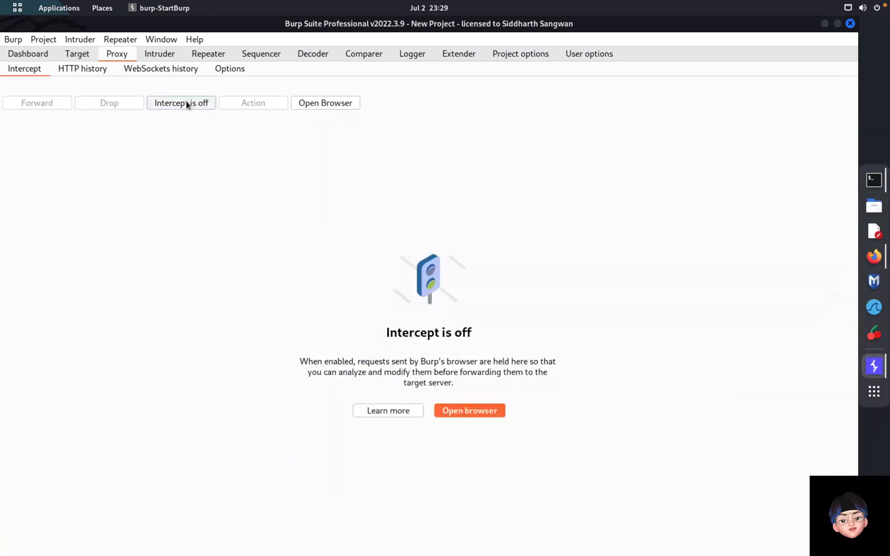
# Step: Add a Burp proxy listener on port 12345 bound to 192.168.0.134
pyautogui.click(76, 68)
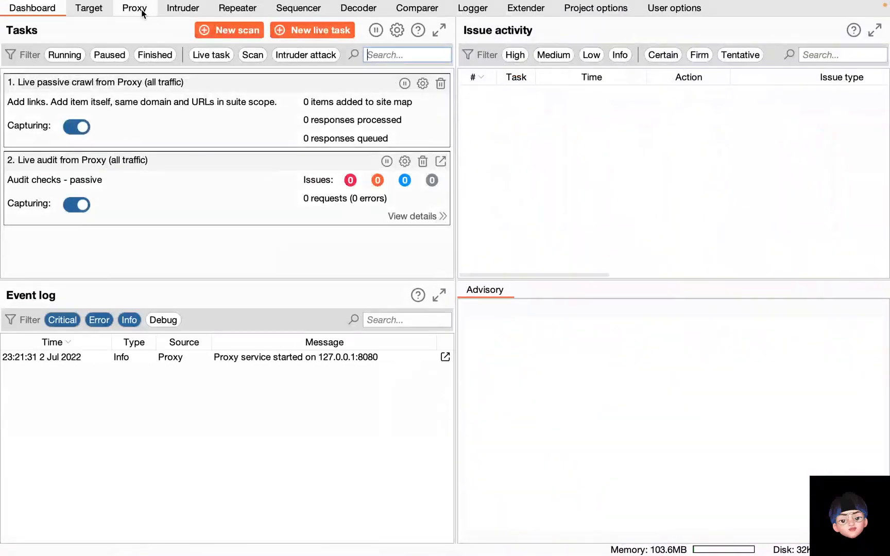
pyautogui.click(141, 10)
pyautogui.click(264, 28)
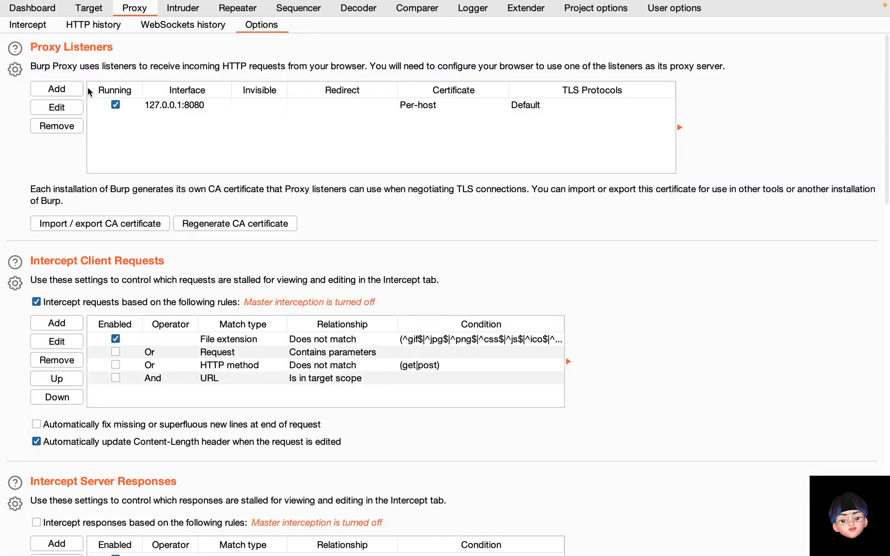
pyautogui.click(54, 88)
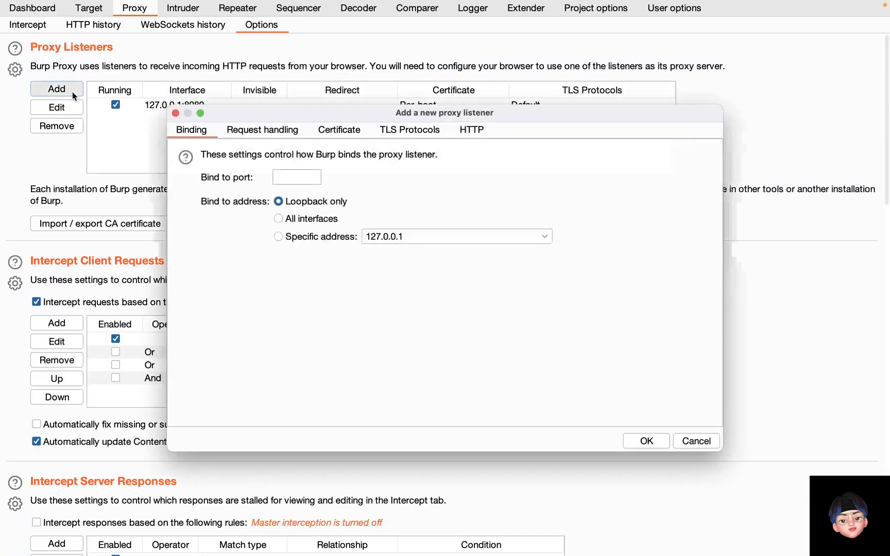
pyautogui.click(281, 173)
pyautogui.write('1234')
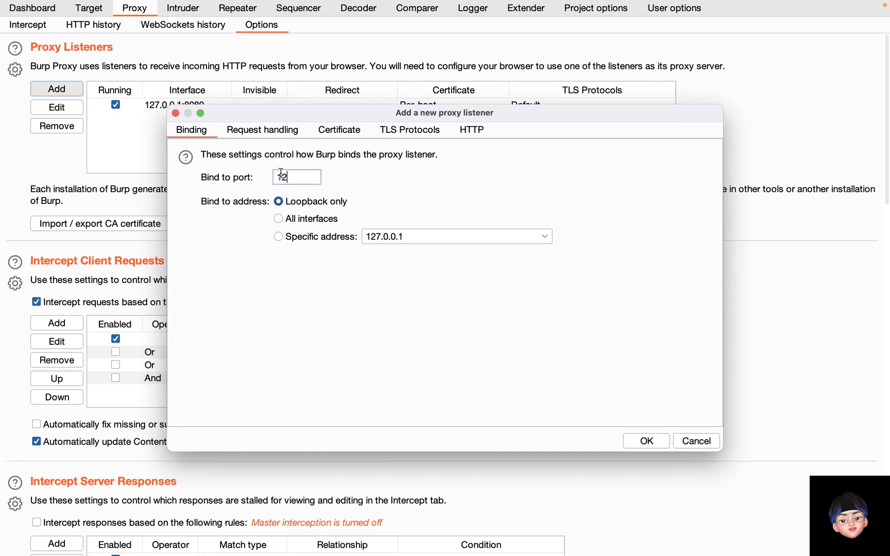
pyautogui.write('5')
pyautogui.click(292, 236)
pyautogui.click(427, 238)
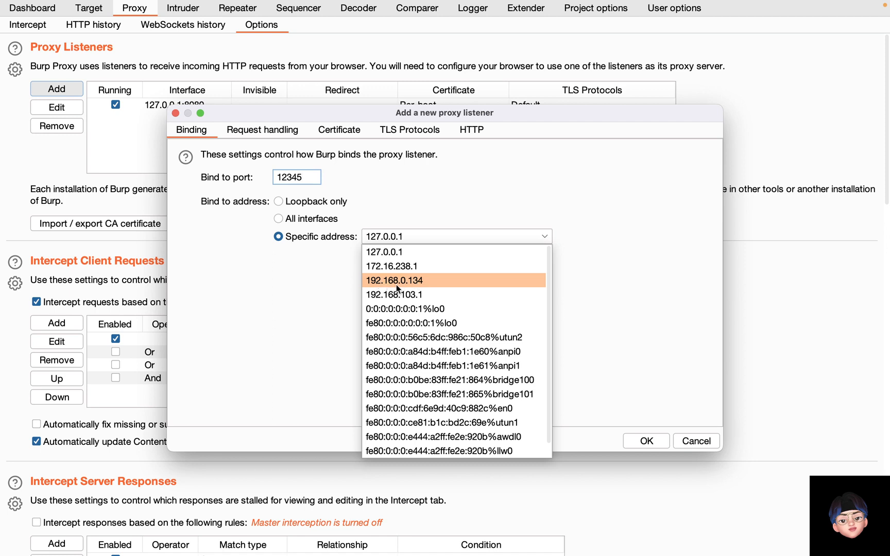
pyautogui.click(429, 281)
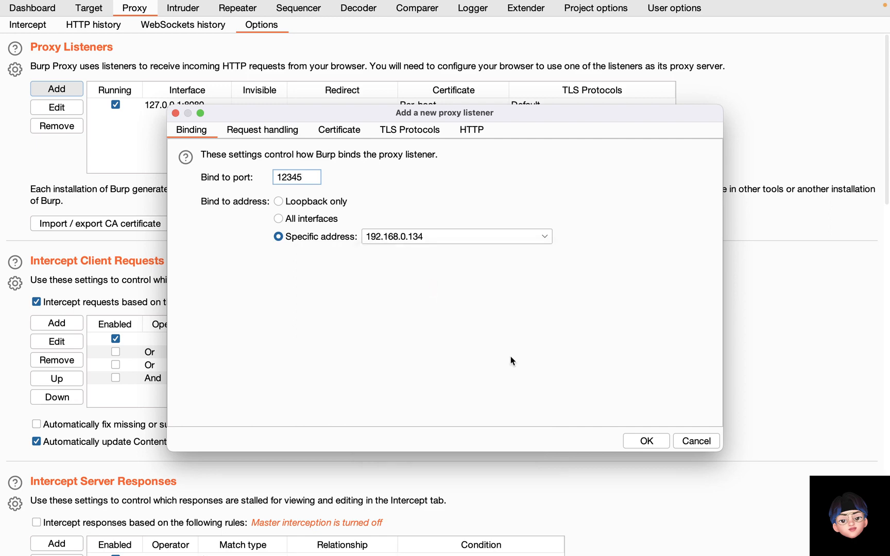
pyautogui.click(651, 442)
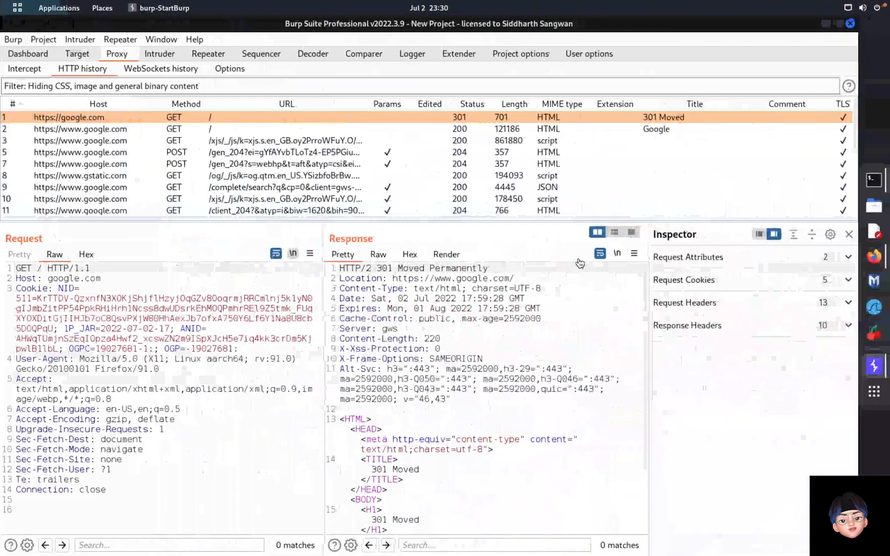
# Step: Return to Firefox, open FoxyProxy Options, and begin adding another proxy
pyautogui.click(874, 256)
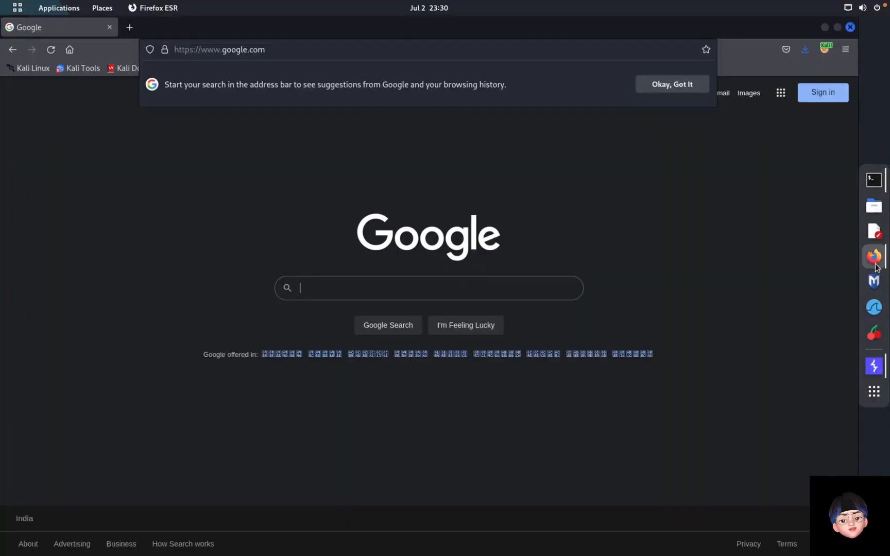
pyautogui.click(826, 49)
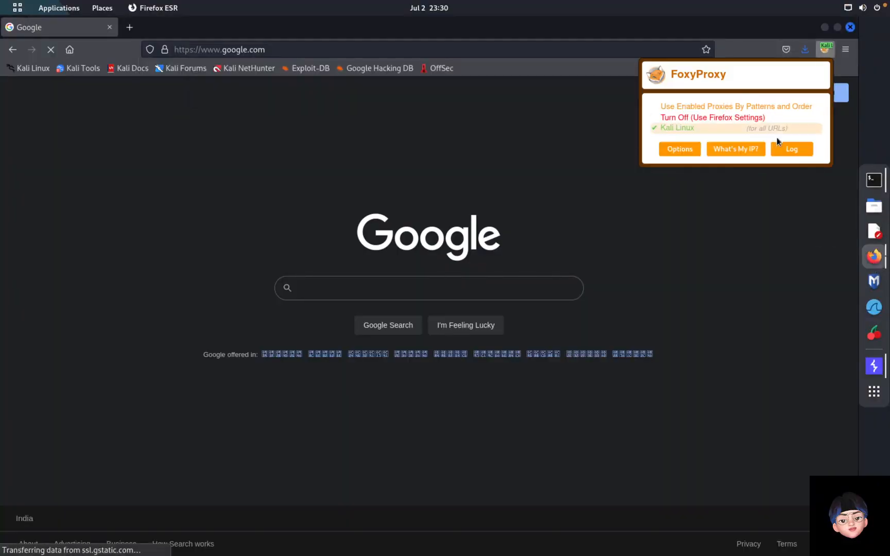
pyautogui.click(677, 149)
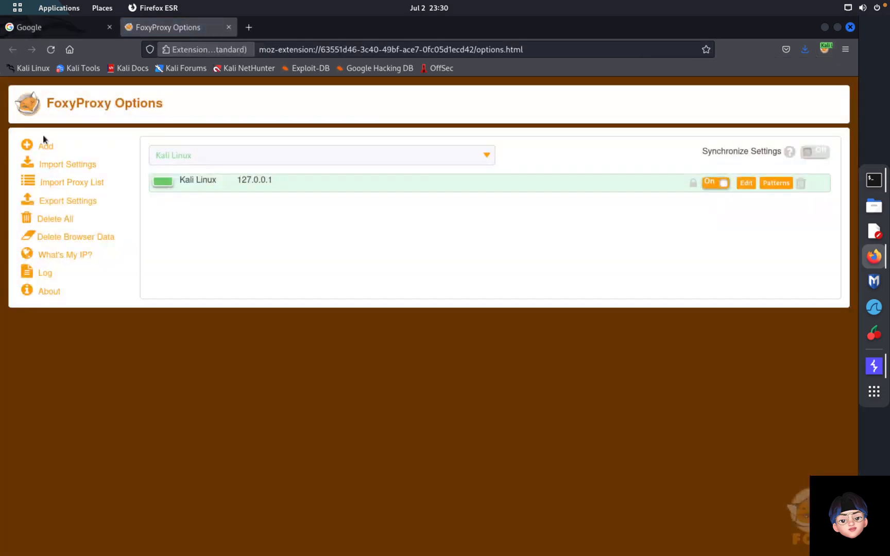
pyautogui.click(47, 146)
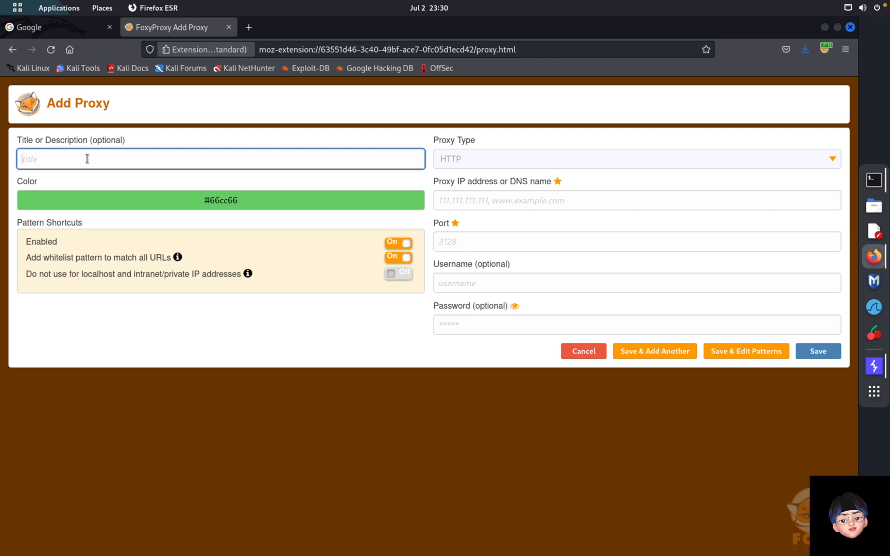
# Step: Save a proxy titled 'Mac' at 192.168.0.134, port 12345, and check the proxy list
pyautogui.write('Mac')
pyautogui.press('Tab')
pyautogui.press('Tab')
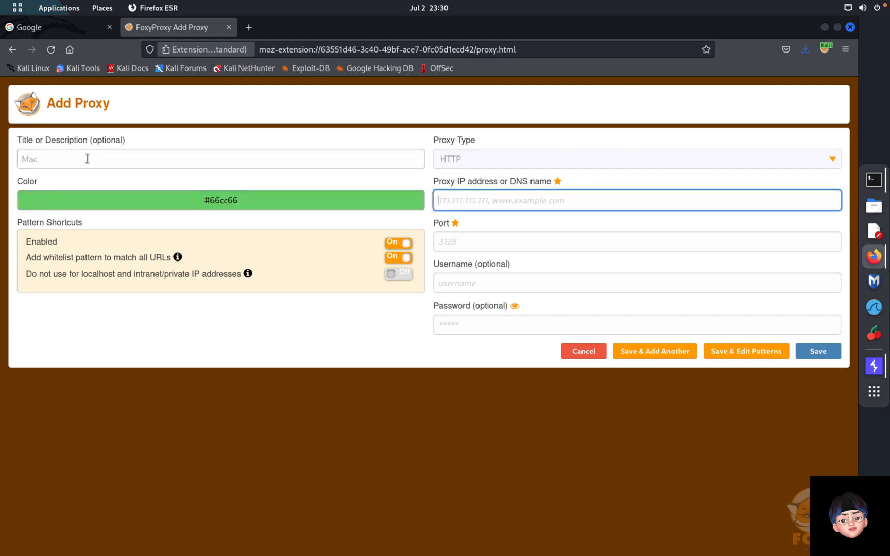
pyautogui.write('192.168')
pyautogui.press('Tab')
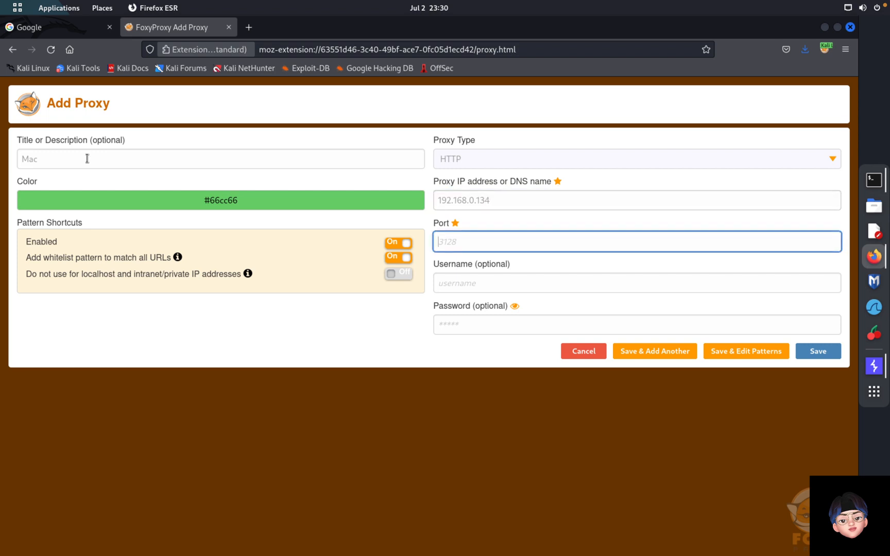
pyautogui.write('12345')
pyautogui.click(823, 357)
pyautogui.click(824, 50)
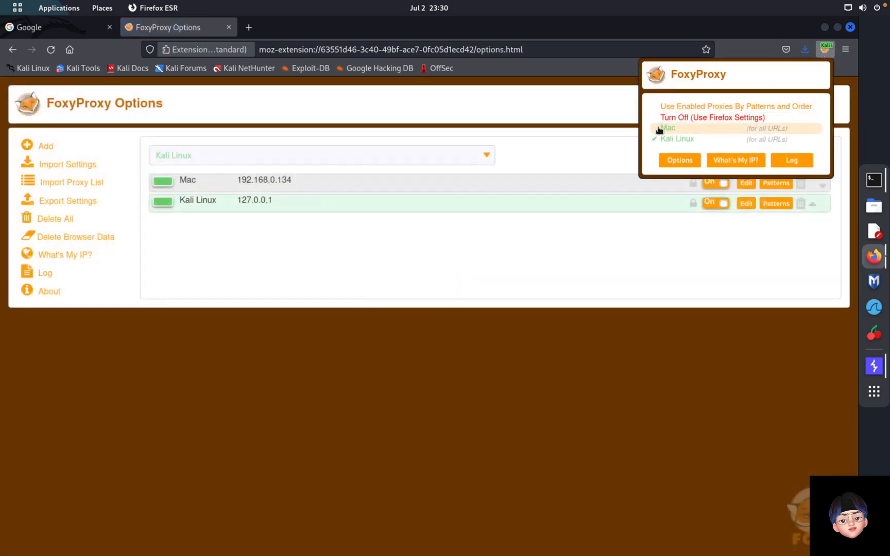
# Step: Recolour the Mac proxy blue in FoxyProxy and save it
pyautogui.click(378, 269)
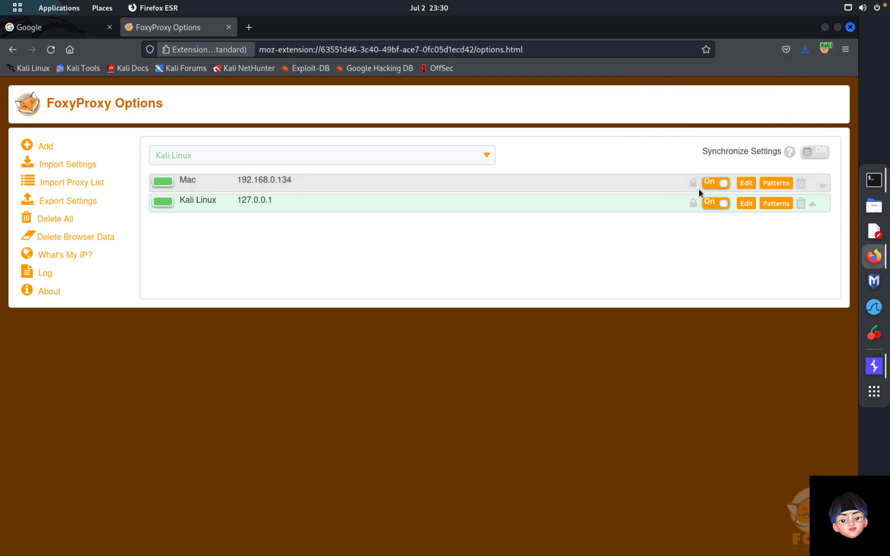
pyautogui.click(745, 182)
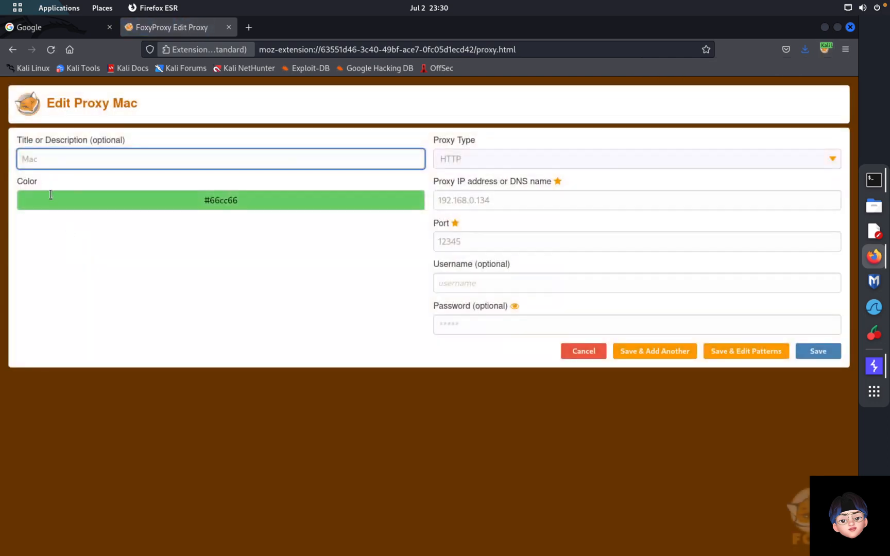
pyautogui.click(50, 193)
pyautogui.click(91, 243)
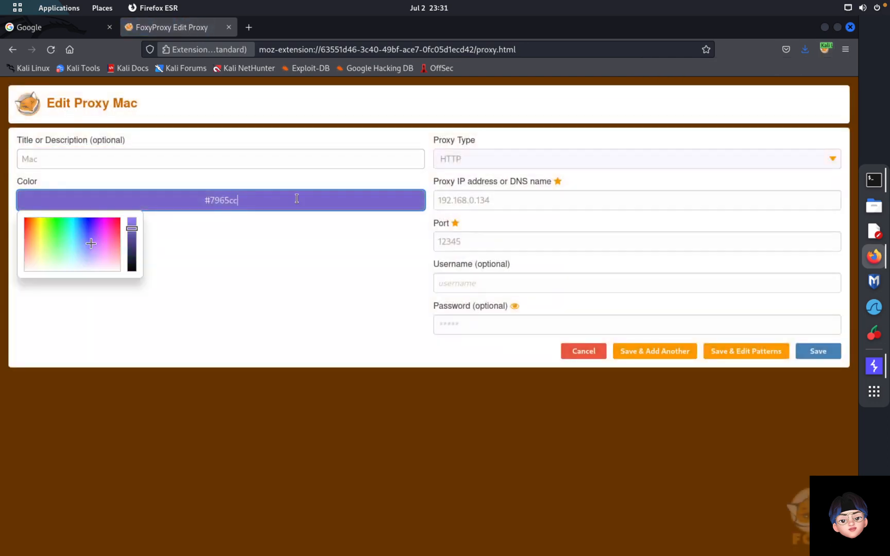
pyautogui.click(83, 242)
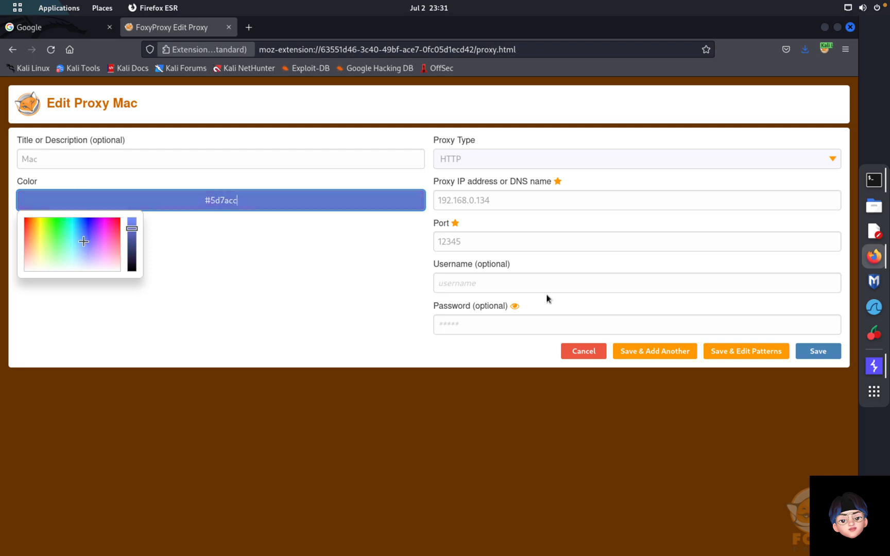
pyautogui.click(823, 355)
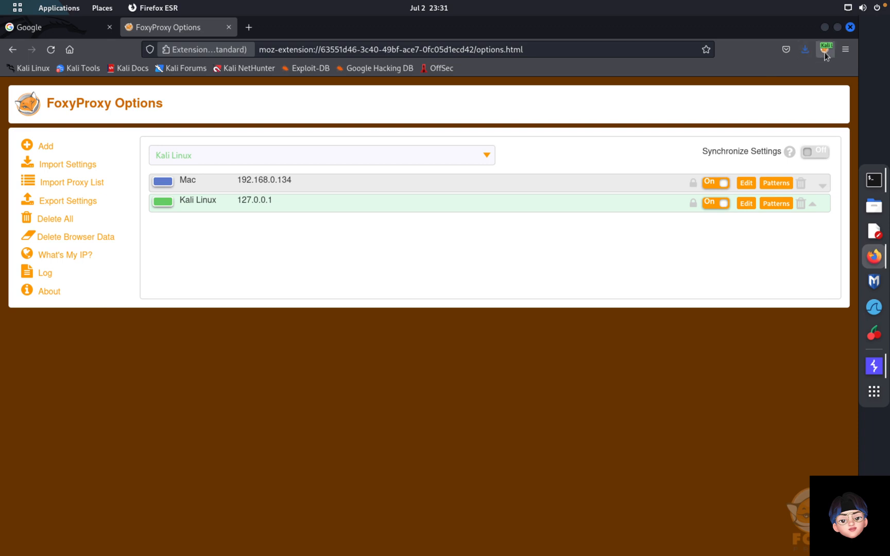
# Step: Make FoxyProxy route all URLs through the Mac proxy, then open a new tab
pyautogui.click(824, 49)
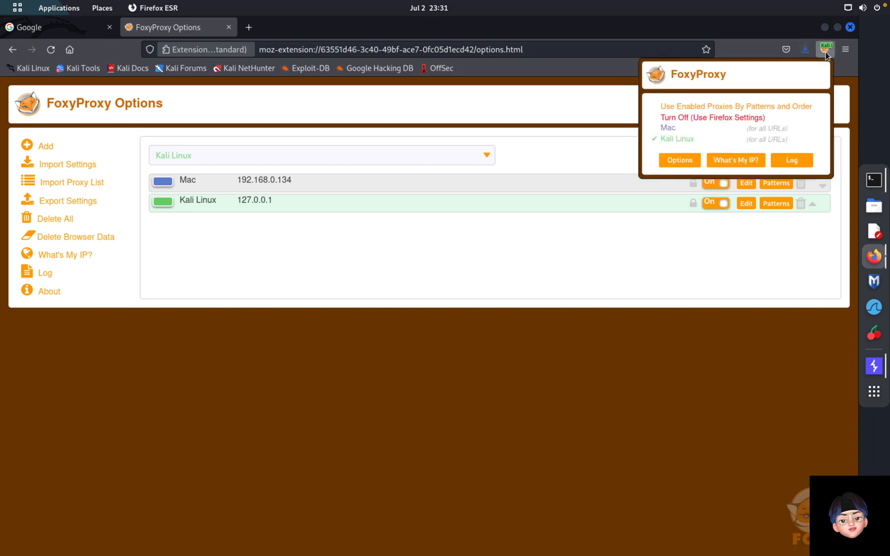
pyautogui.click(663, 135)
pyautogui.click(456, 230)
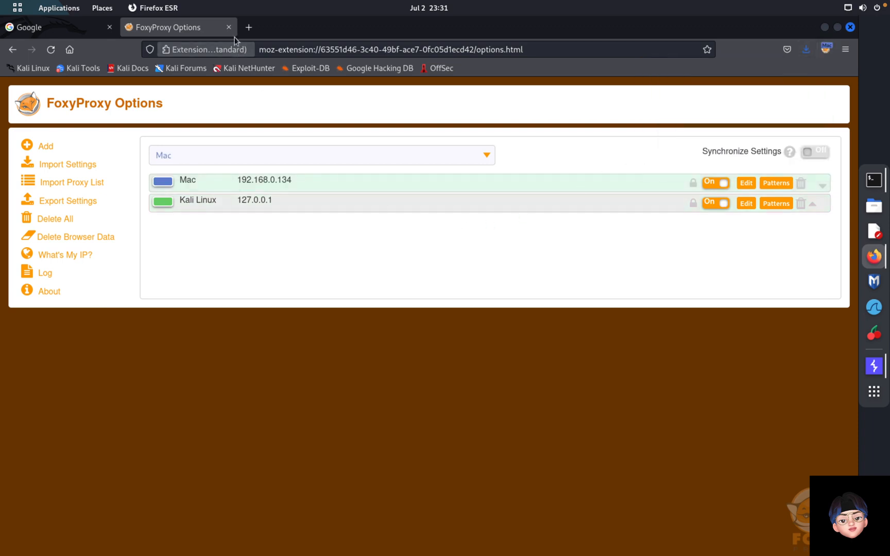
pyautogui.click(245, 29)
pyautogui.click(281, 52)
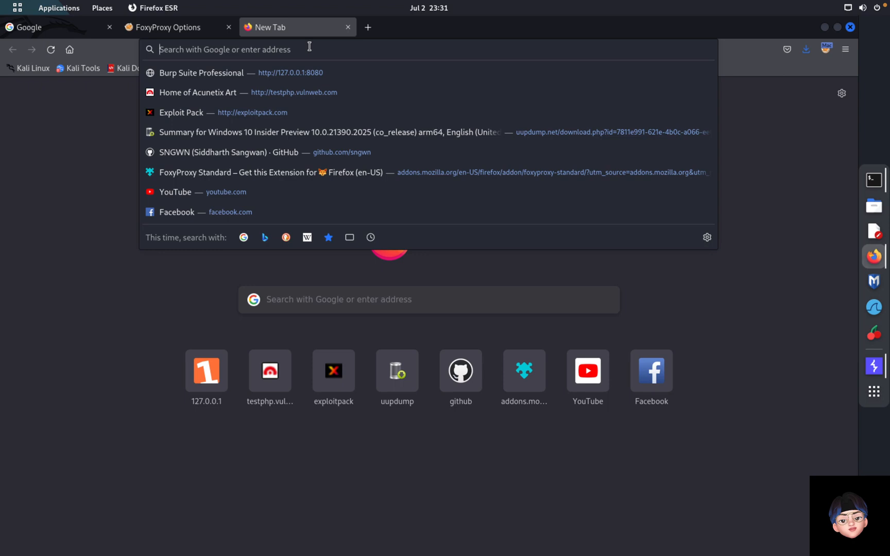
pyautogui.write('https')
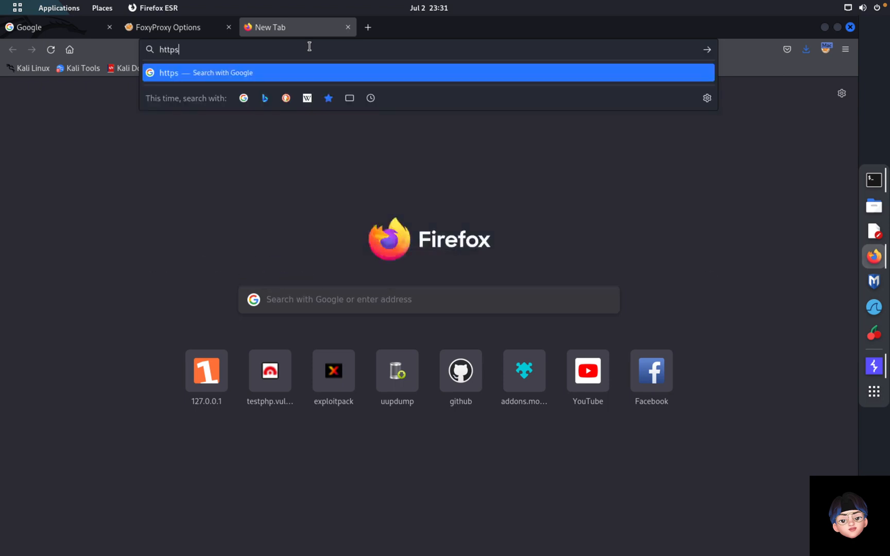
pyautogui.write('://www.google.com')
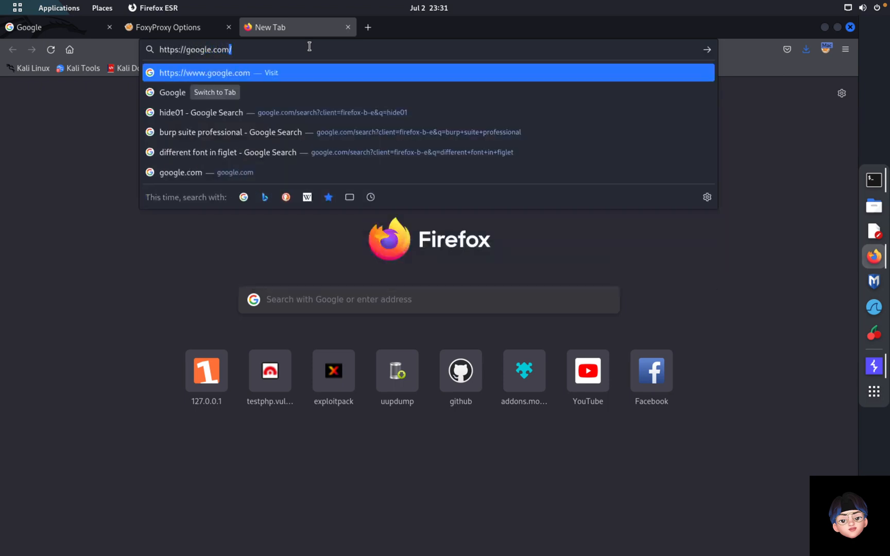
pyautogui.press('Return')
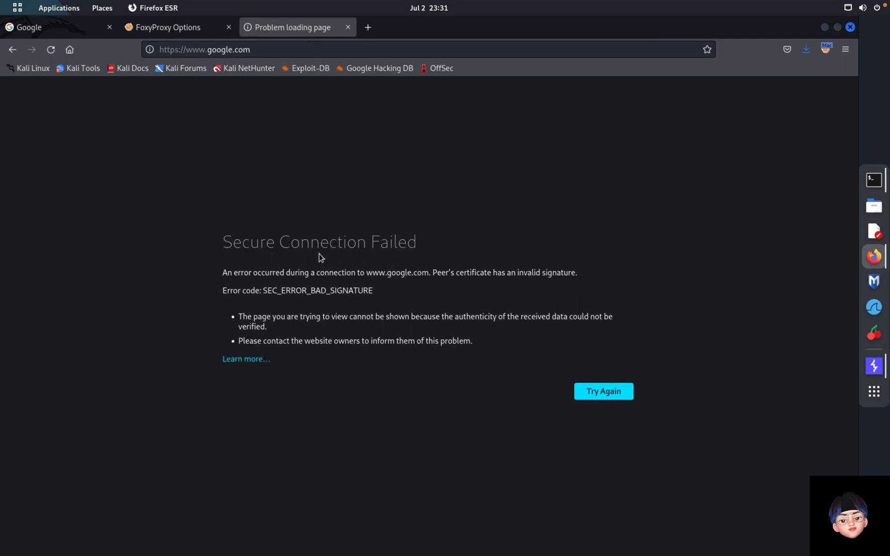
pyautogui.click(262, 46)
pyautogui.write('http')
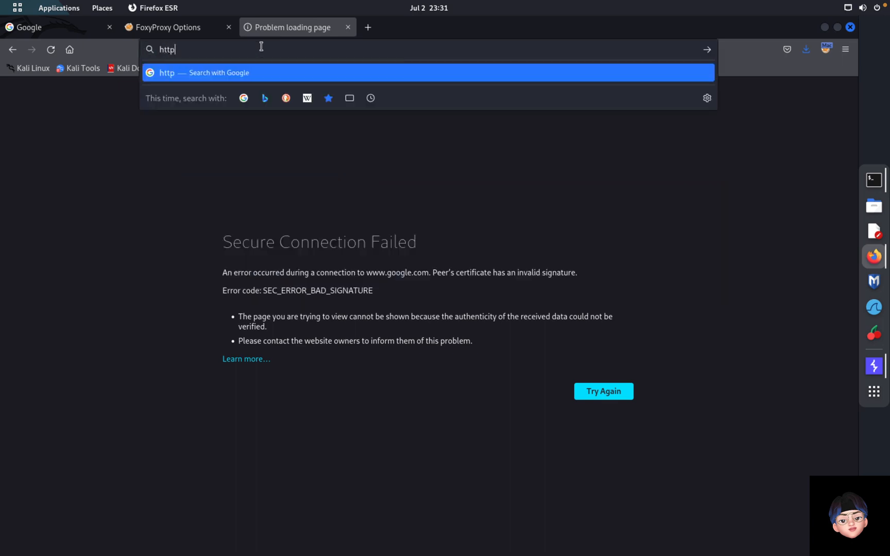
pyautogui.write('://testphp.vulnweb.com/')
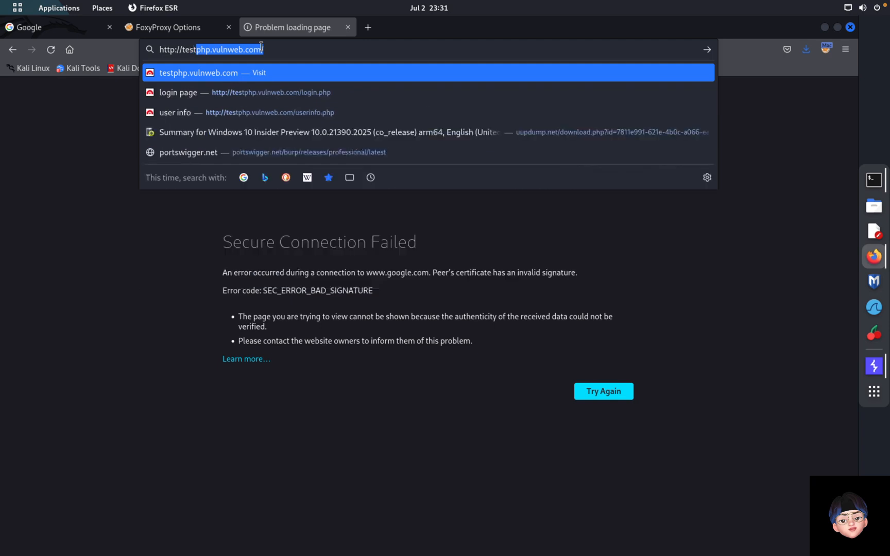
pyautogui.press('Right')
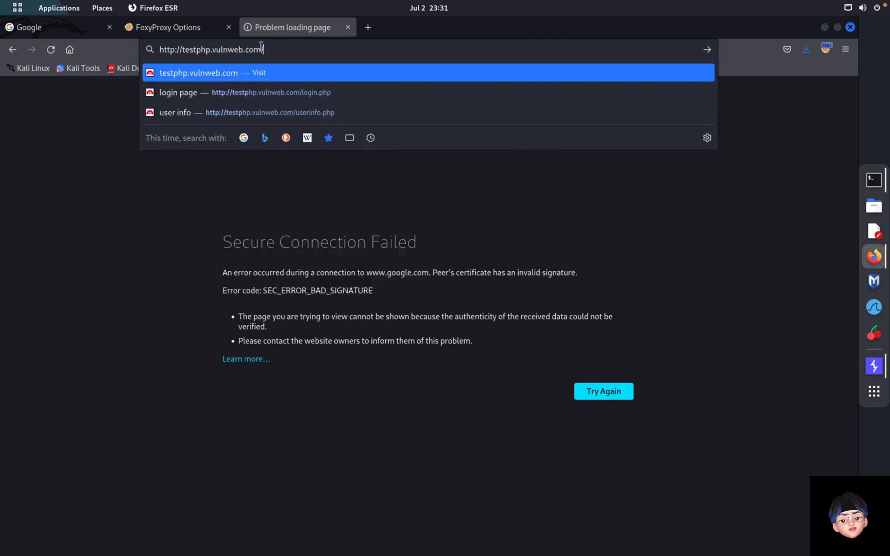
pyautogui.press('Return')
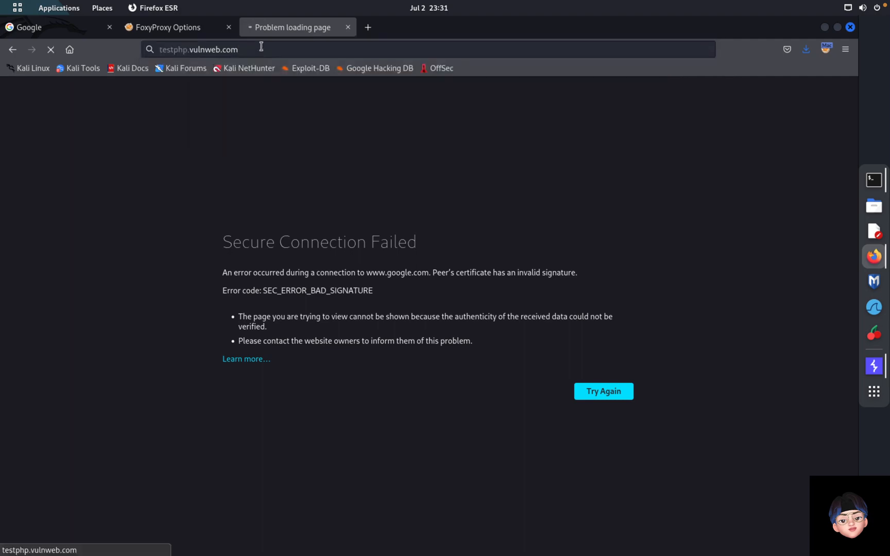
pyautogui.hotkey('ctrl', 'Left')
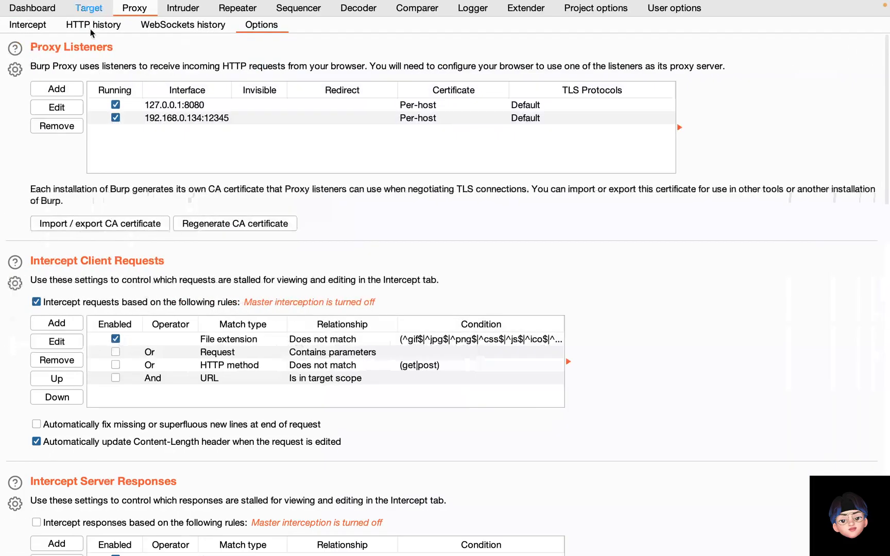
# Step: Inspect the captured testphp.vulnweb.com request and response in Proxy HTTP history, enlarging the panes
pyautogui.click(87, 27)
pyautogui.click(107, 83)
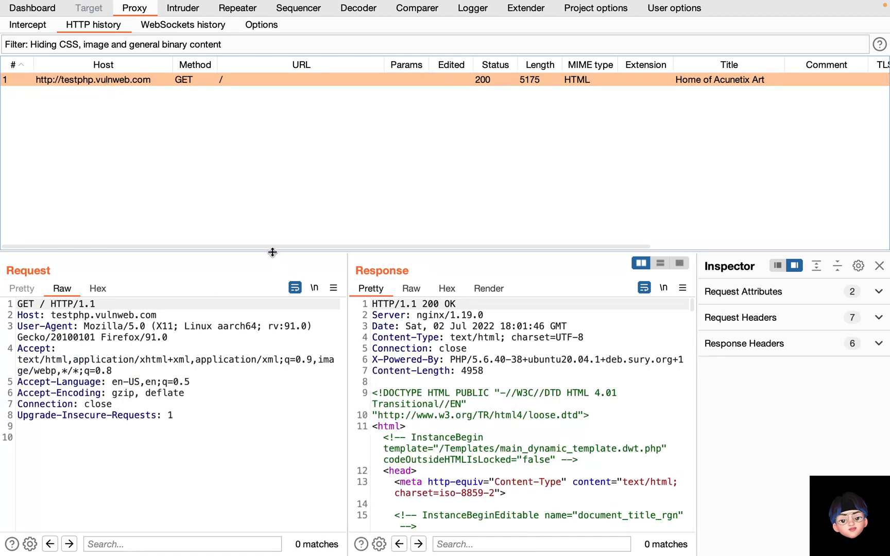
pyautogui.moveTo(272, 251); pyautogui.dragTo(269, 181)
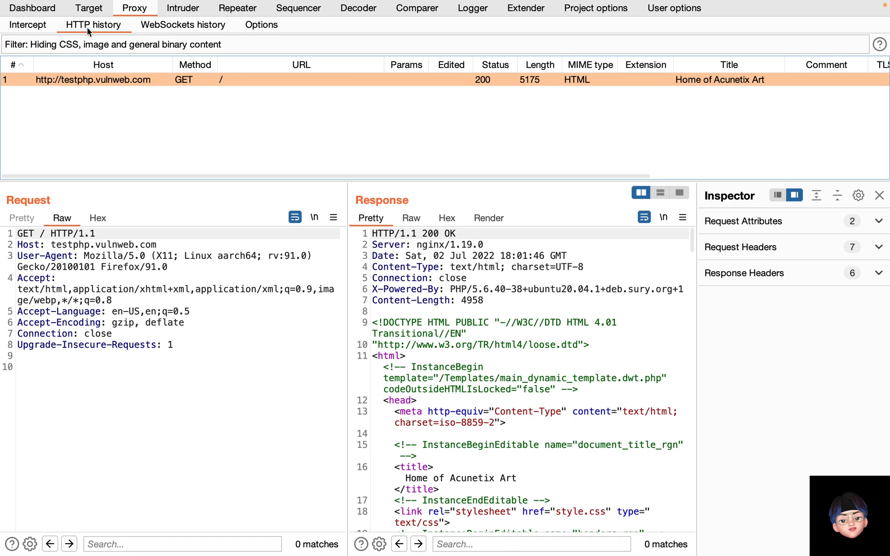
# Step: Check the WebSockets history, then go to the Dashboard
pyautogui.click(189, 26)
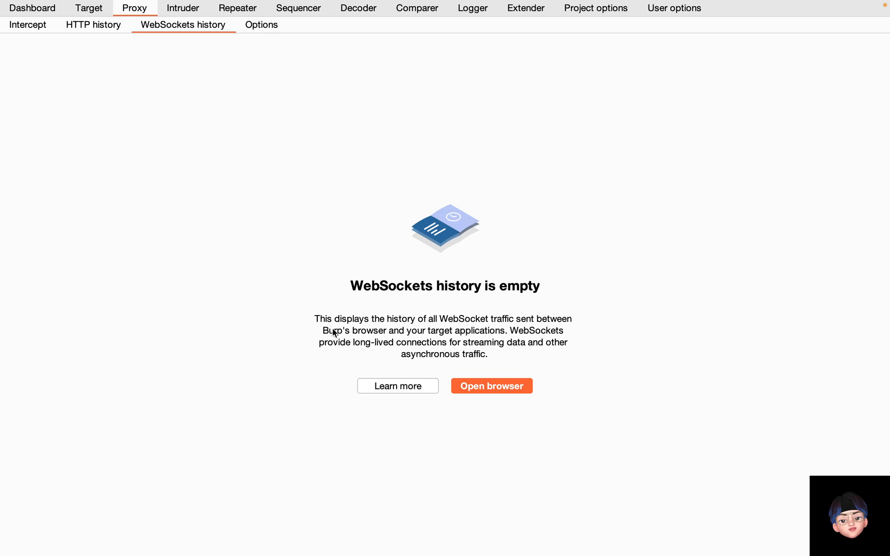
pyautogui.hotkey('ctrl', 'Right')
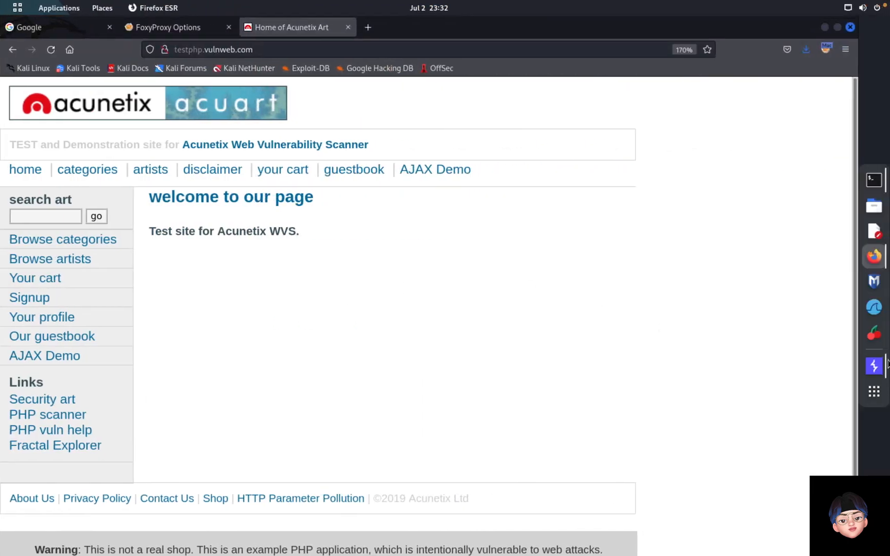
pyautogui.click(885, 364)
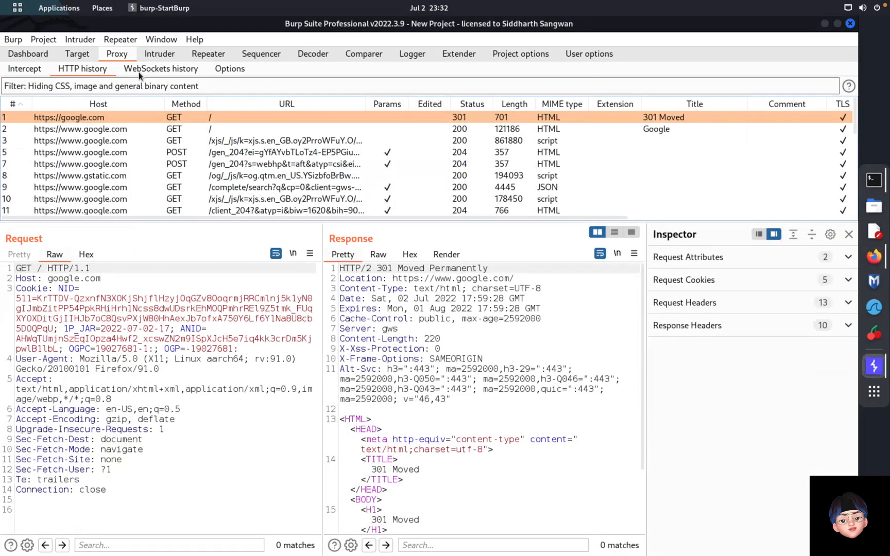
pyautogui.click(163, 70)
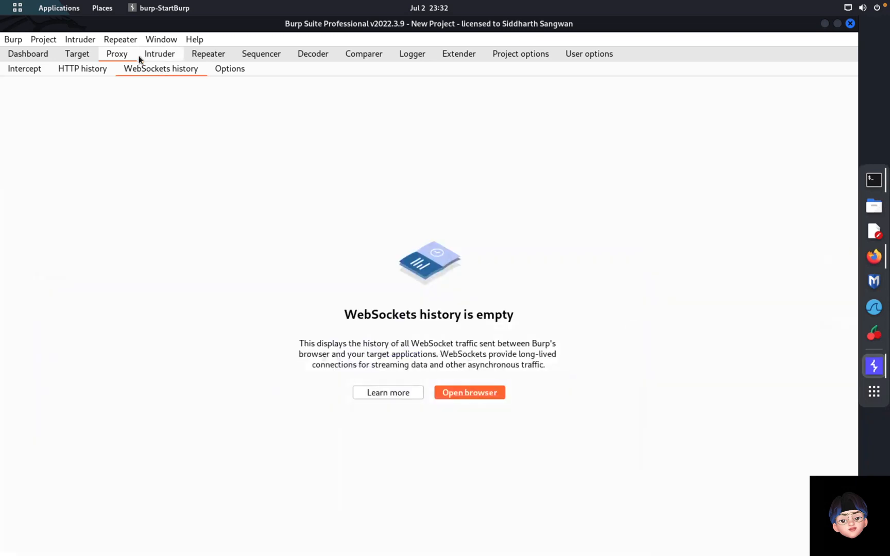
pyautogui.click(22, 56)
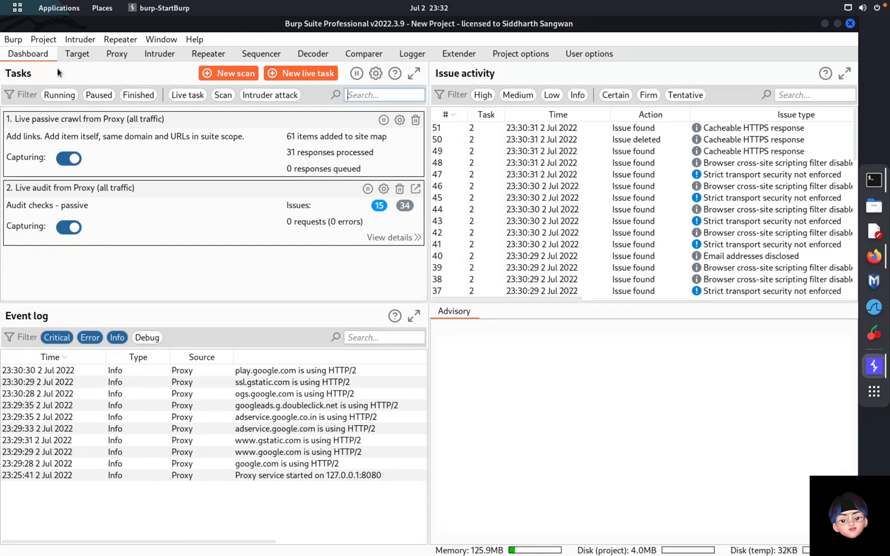
# Step: Start a new scan and keep the Crawl and audit scan type
pyautogui.click(234, 78)
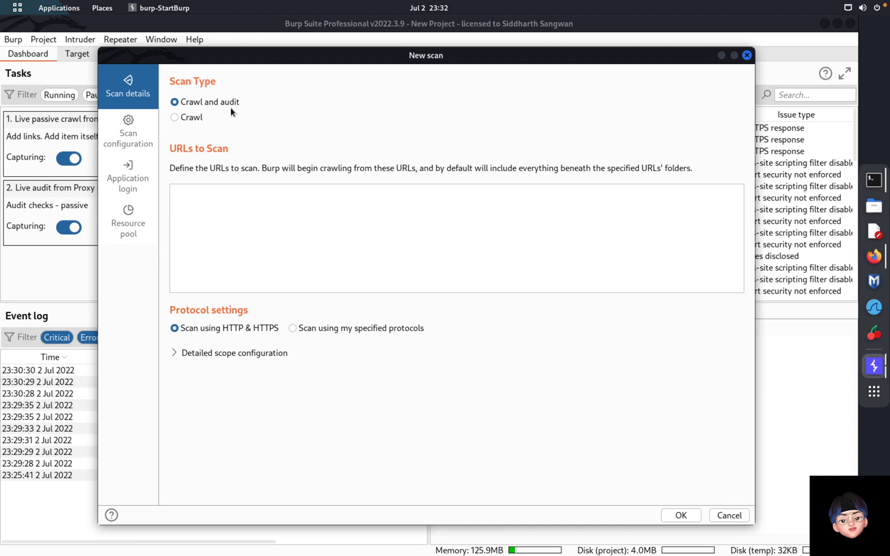
pyautogui.click(175, 118)
pyautogui.click(175, 103)
# Step: List google.com, facebook.com, instagram.com and twitter.com, one per line, as URLs to scan
pyautogui.click(206, 219)
pyautogui.write('google.com')
pyautogui.press('Return')
pyautogui.write('sd')
pyautogui.press('BackSpace')
pyautogui.press('BackSpace')
pyautogui.write('facebook.com')
pyautogui.press('Return')
pyautogui.write('i')
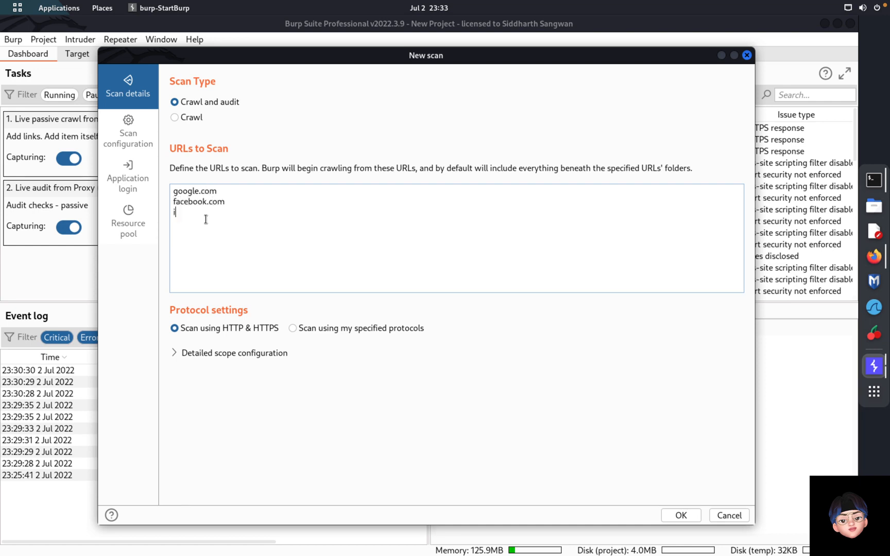
pyautogui.write('nstagram.com')
pyautogui.press('Return')
pyautogui.write('twitter.com')
pyautogui.press('Return')
pyautogui.click(131, 131)
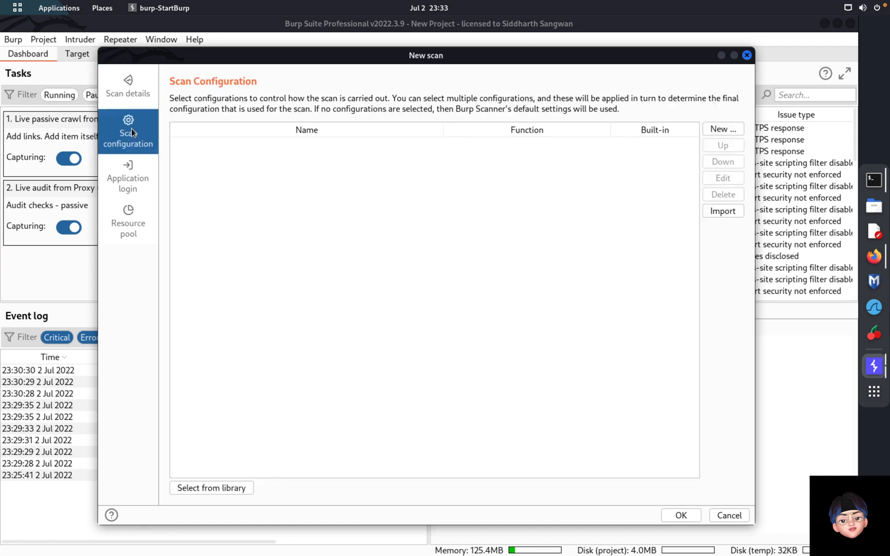
# Step: Start a new crawling configuration, then discard it
pyautogui.click(721, 131)
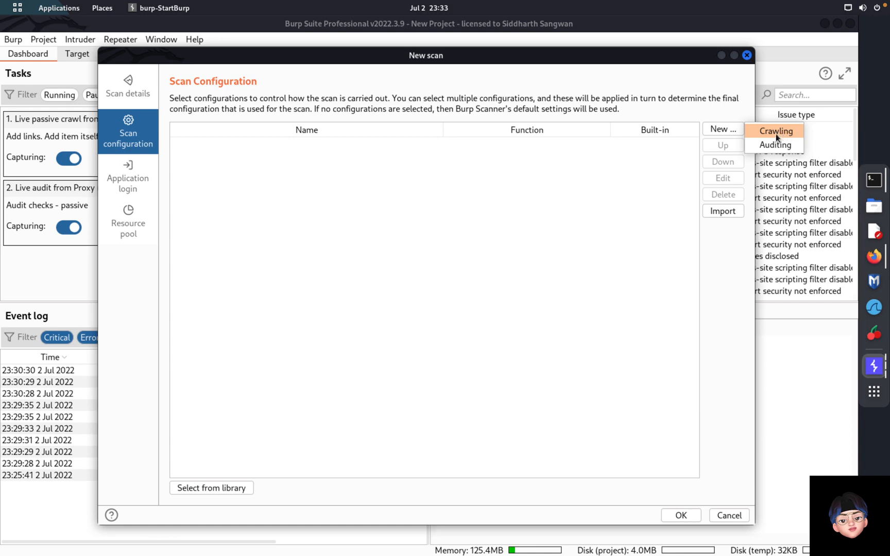
pyautogui.click(776, 132)
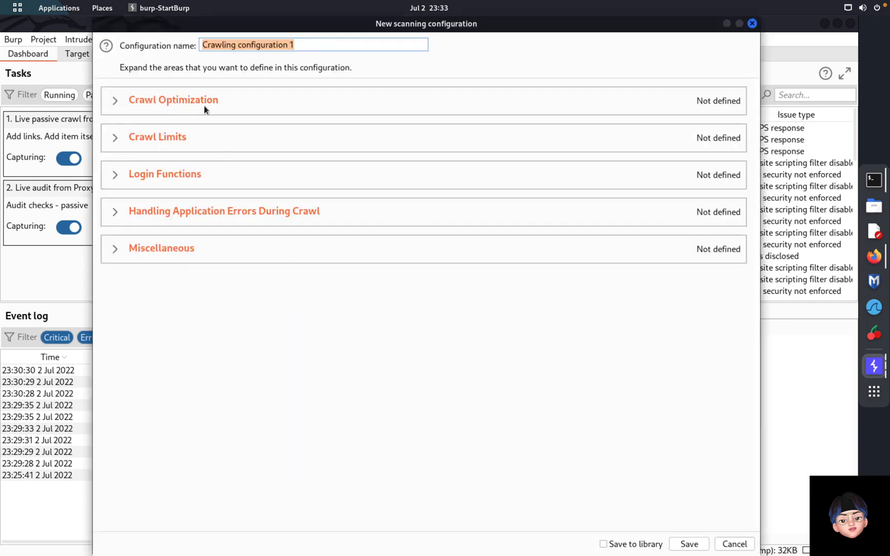
pyautogui.click(726, 545)
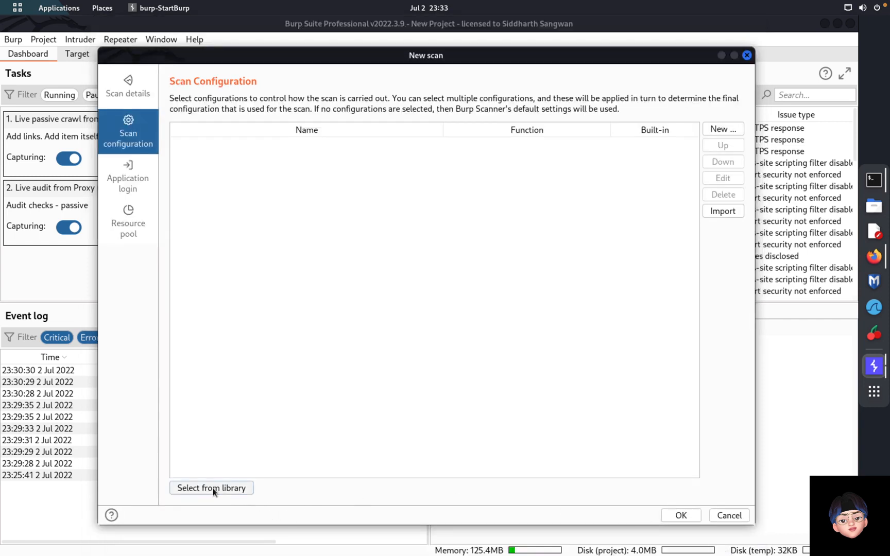
# Step: Add Crawl limit - 30 minutes and Audit coverage - thorough from the configuration library
pyautogui.click(213, 488)
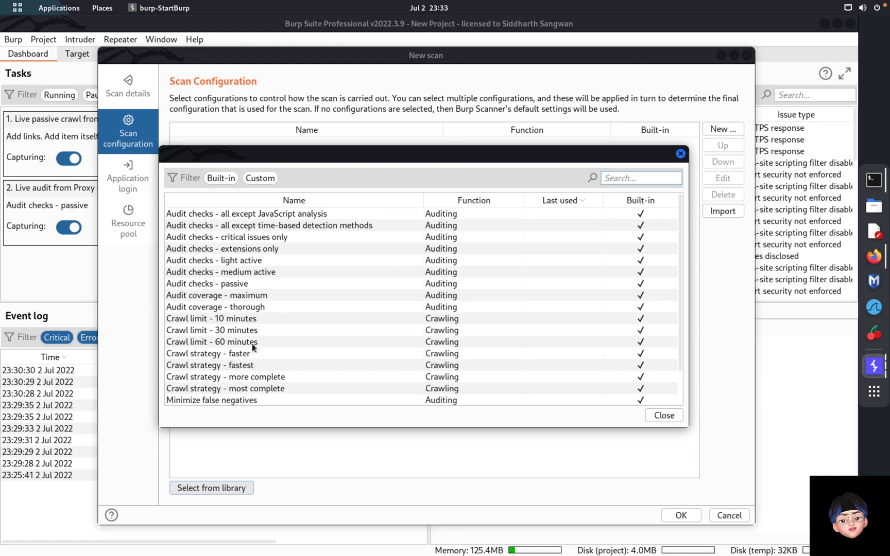
pyautogui.doubleClick(235, 331)
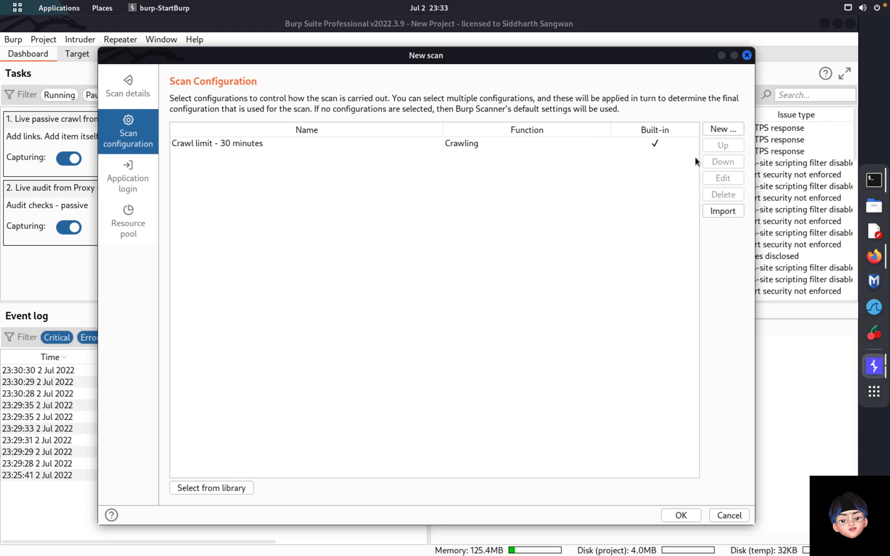
pyautogui.click(212, 488)
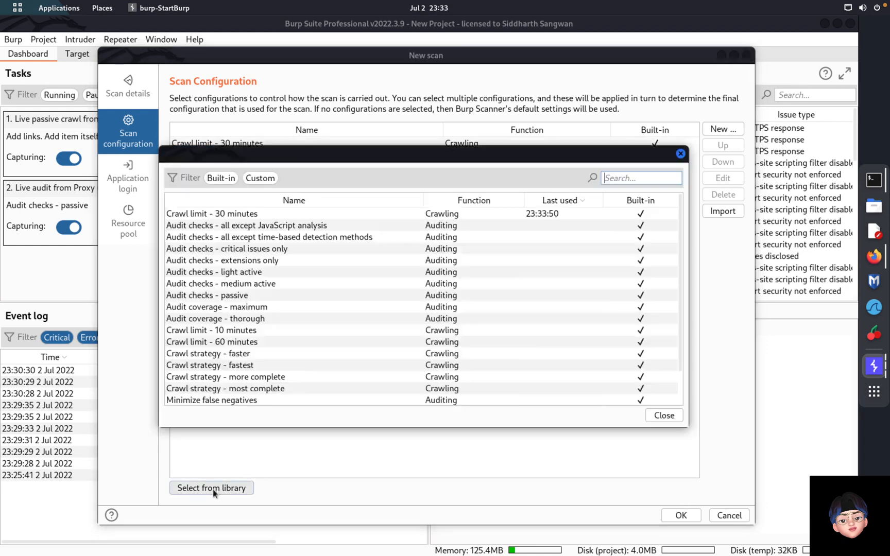
pyautogui.doubleClick(240, 319)
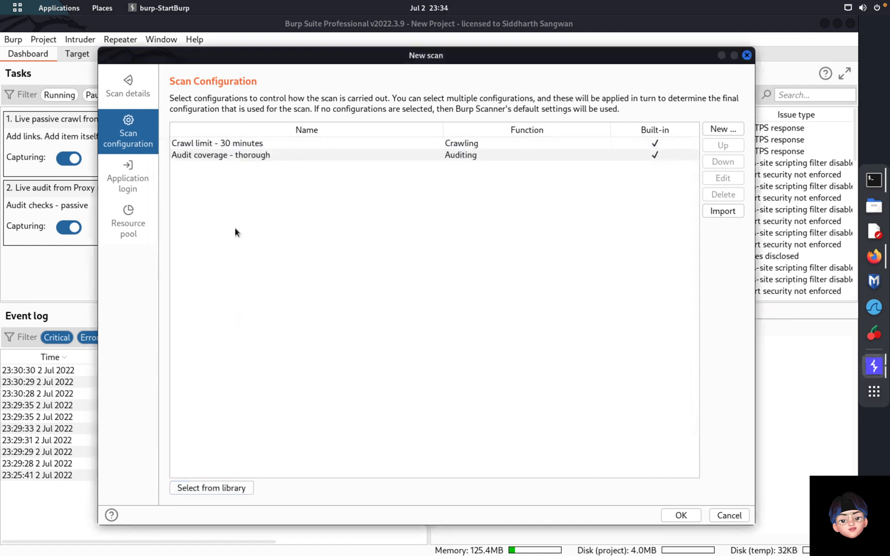
pyautogui.click(132, 168)
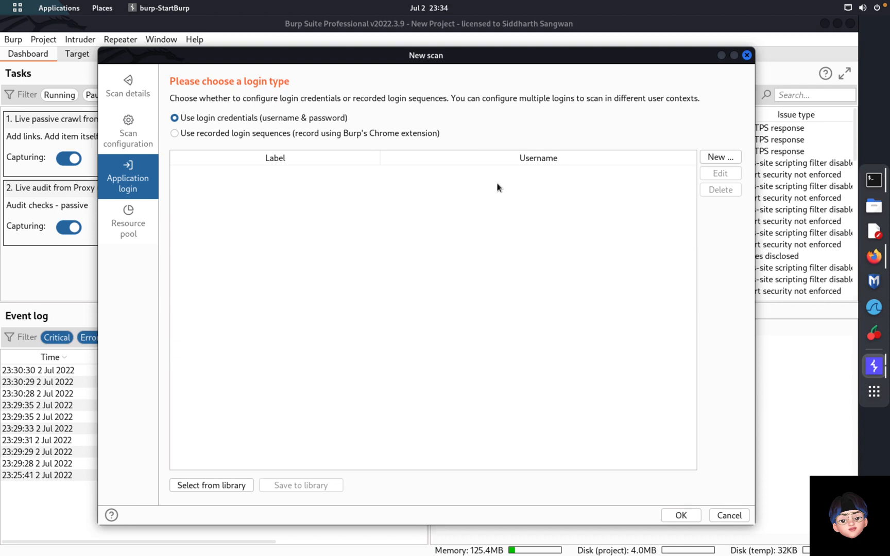
# Step: Add an application login labelled gmail with its e-mail username and password
pyautogui.click(720, 155)
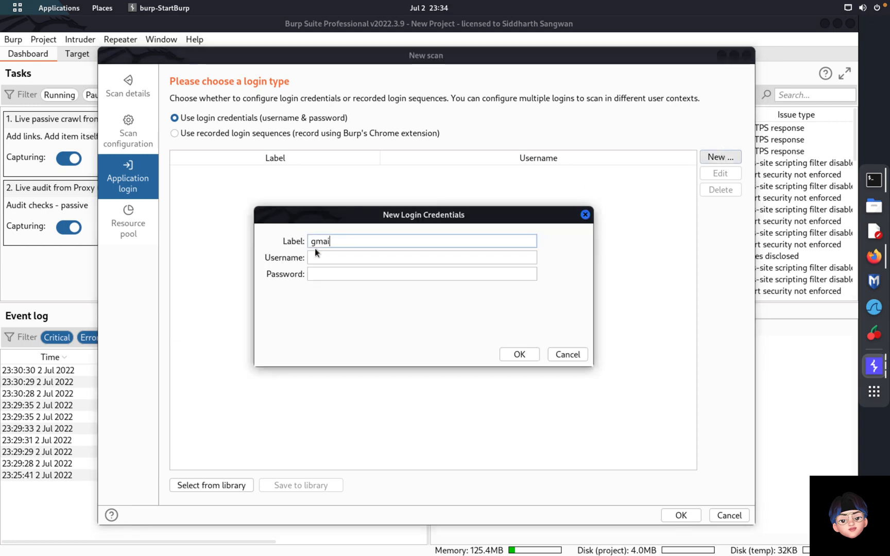
pyautogui.press('Tab')
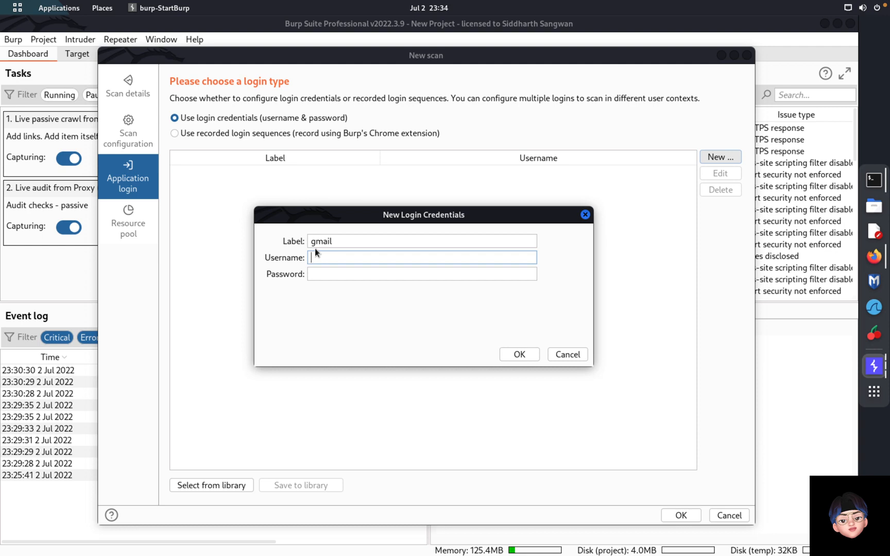
pyautogui.press('Tab')
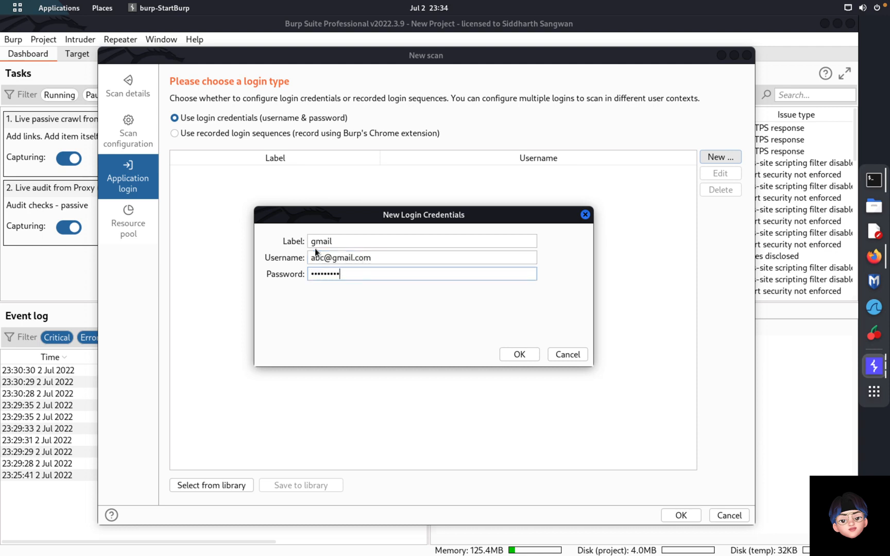
pyautogui.click(512, 363)
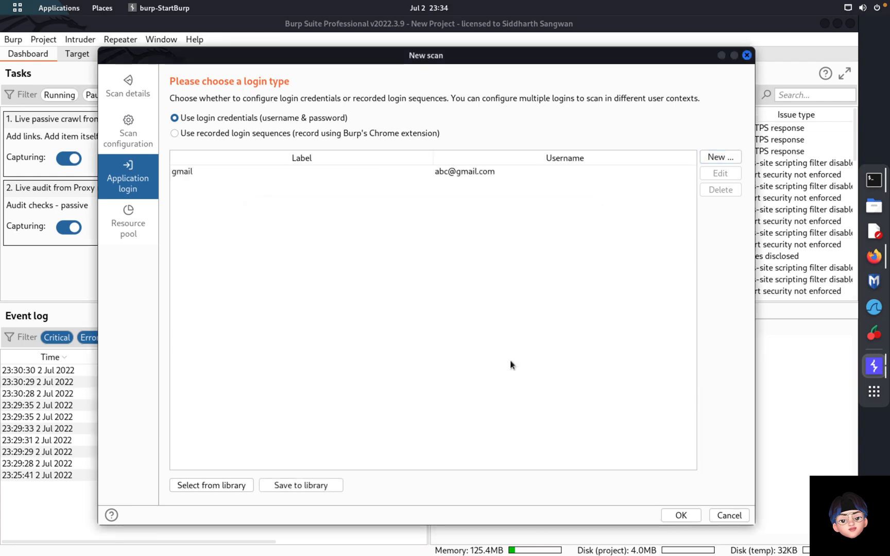
# Step: Keep the default resource pool and launch the scan
pyautogui.click(123, 220)
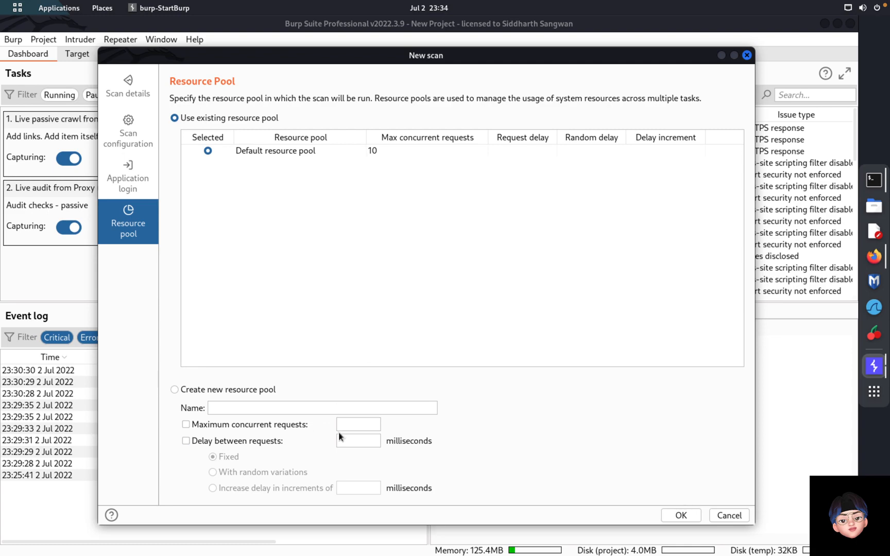
pyautogui.click(681, 516)
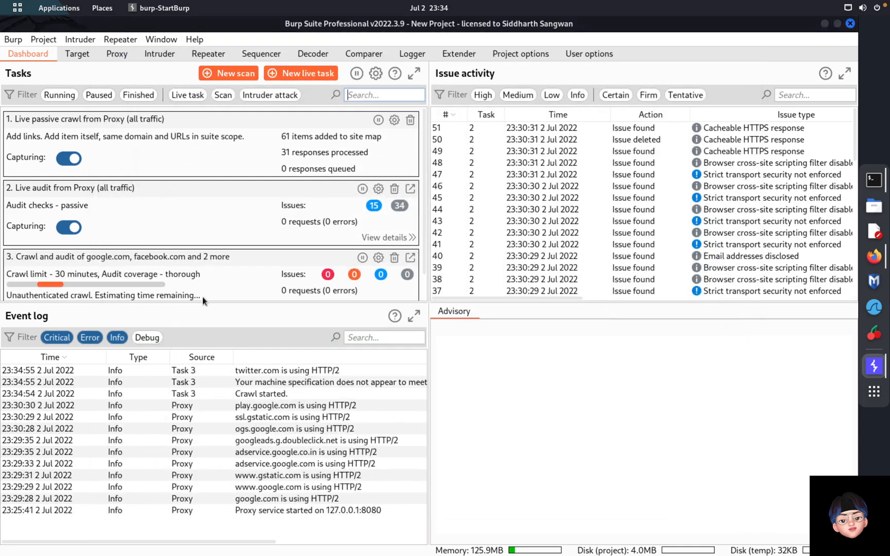
pyautogui.moveTo(202, 305); pyautogui.dragTo(201, 320)
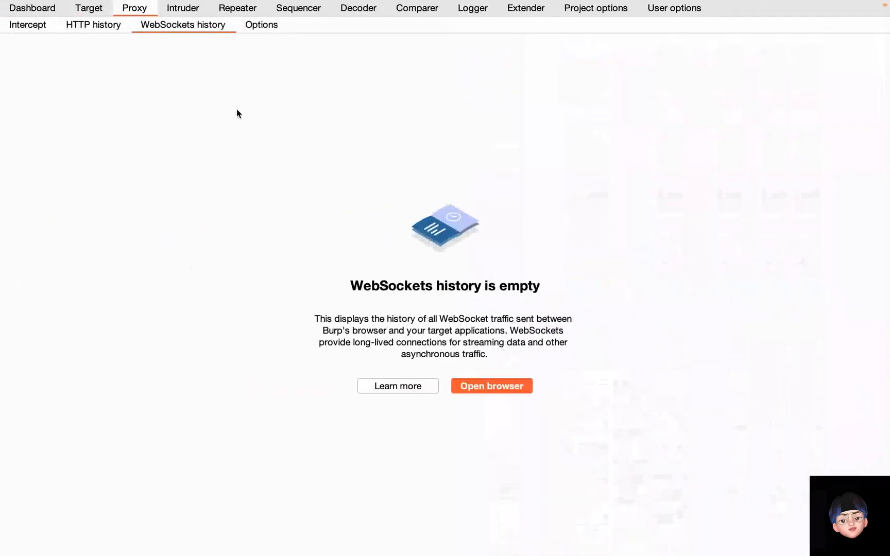
# Step: Start another new scan and switch between custom and preset scan configurations
pyautogui.click(52, 12)
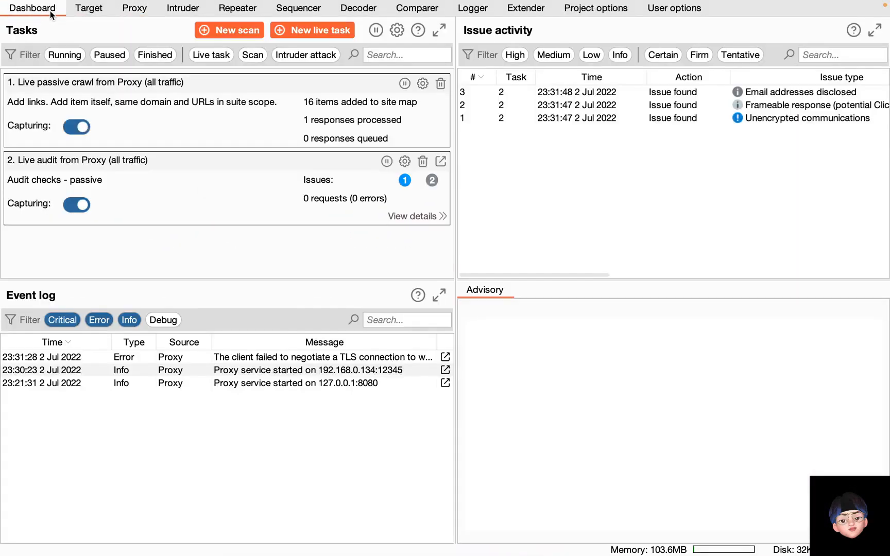
pyautogui.click(237, 32)
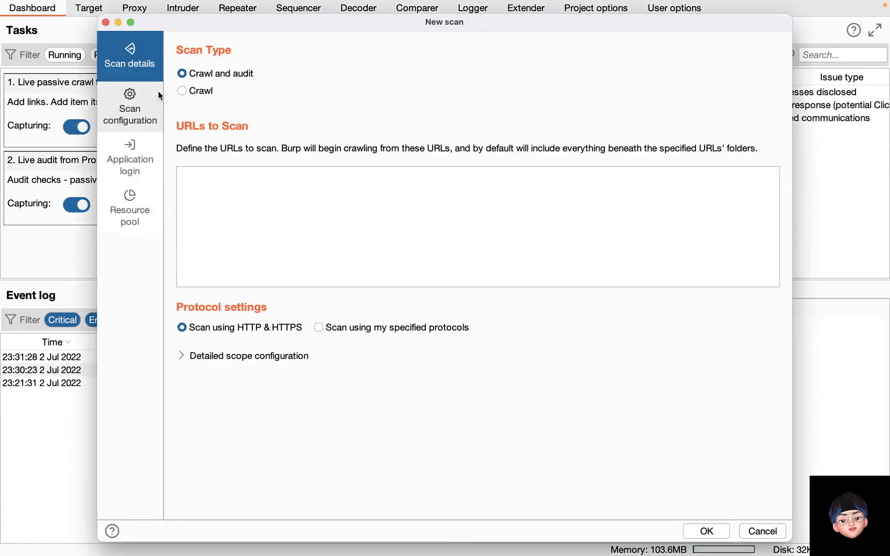
pyautogui.click(149, 107)
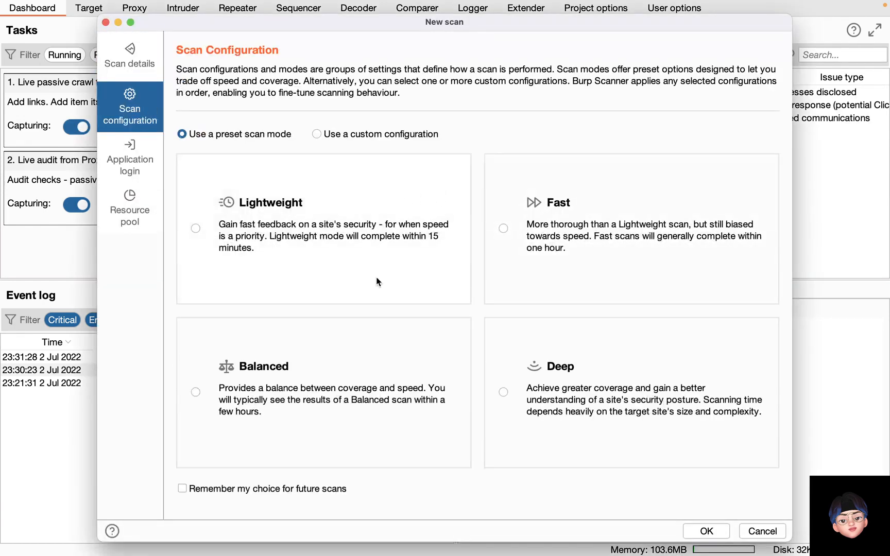
pyautogui.click(316, 134)
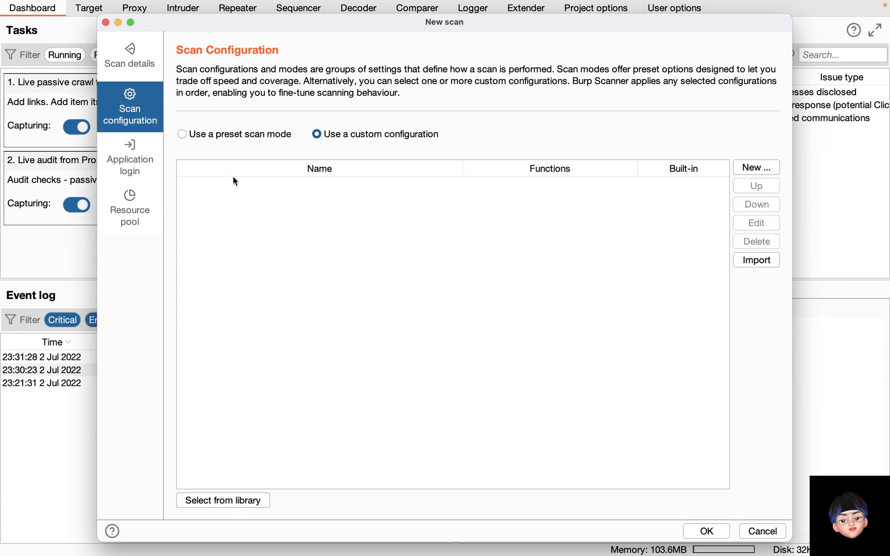
pyautogui.click(188, 136)
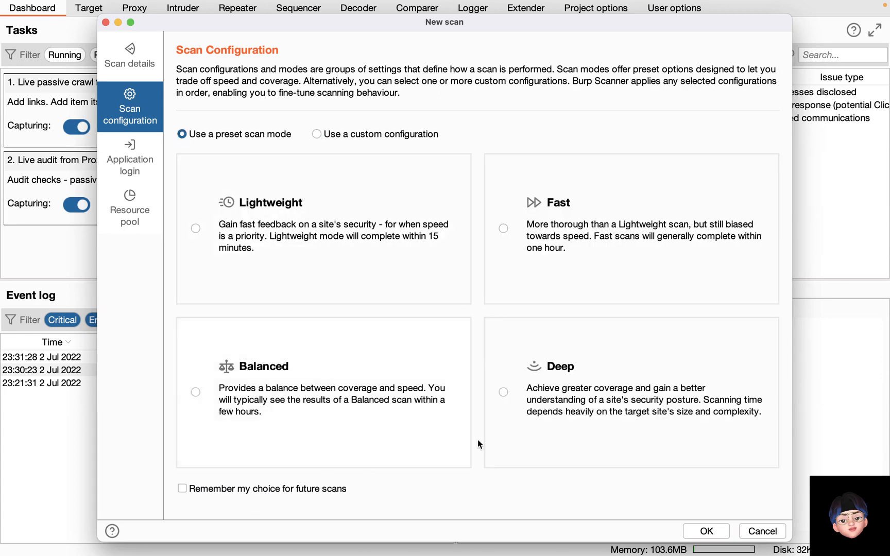
# Step: Preview the Deep, Fast, Balanced and Lightweight modes, cancel, and view the Target site map
pyautogui.click(597, 336)
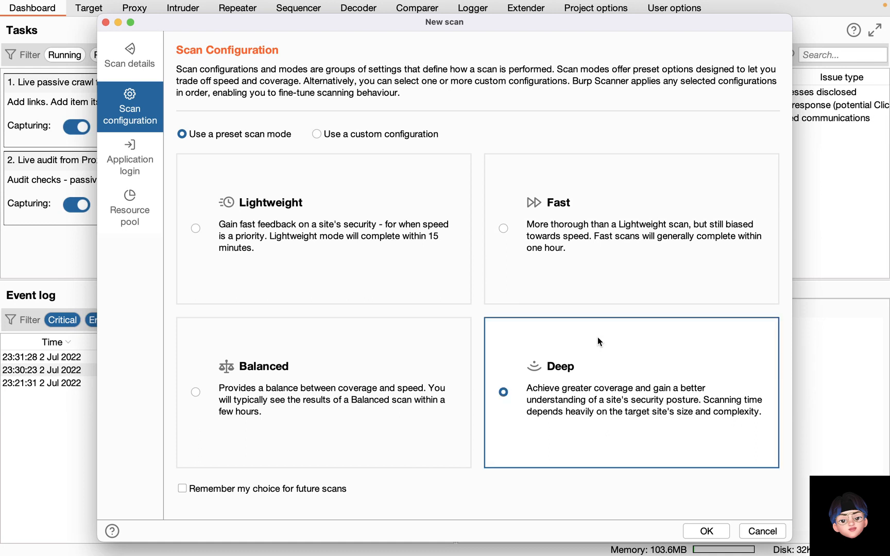
pyautogui.click(572, 257)
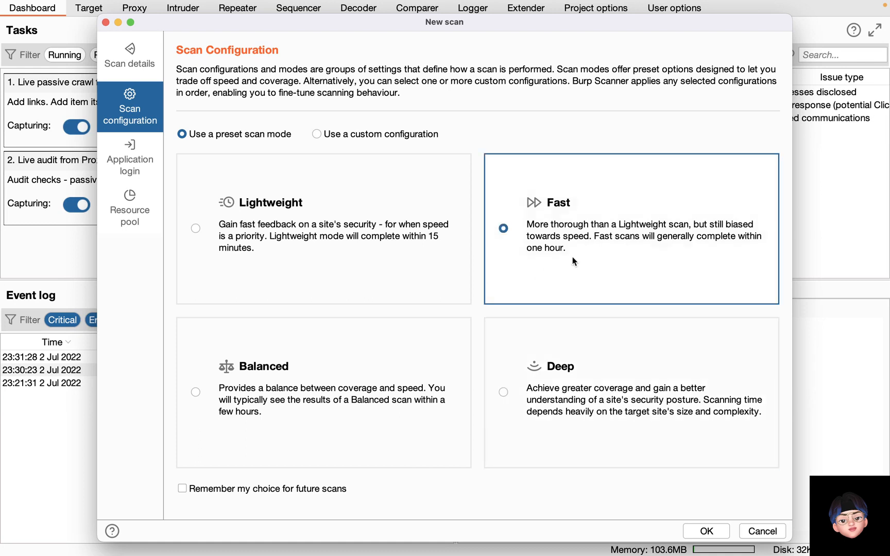
pyautogui.click(365, 364)
pyautogui.click(343, 284)
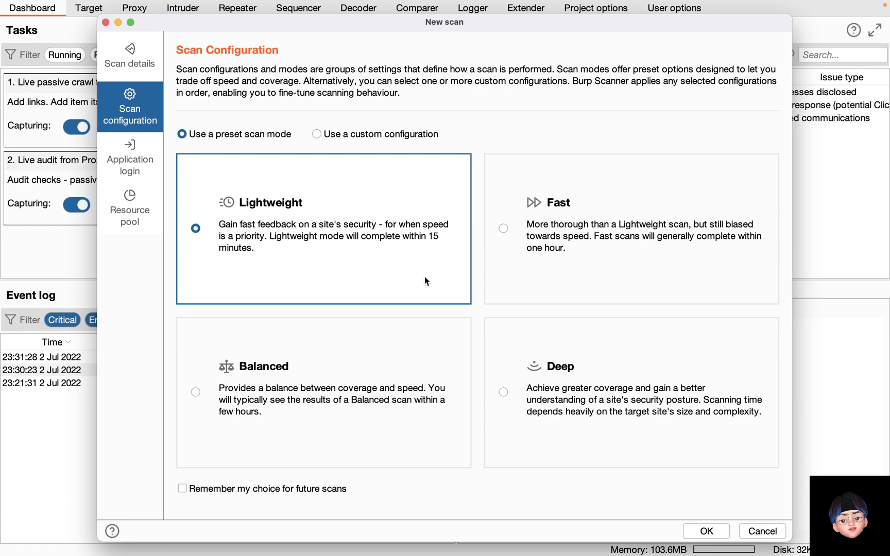
pyautogui.click(755, 534)
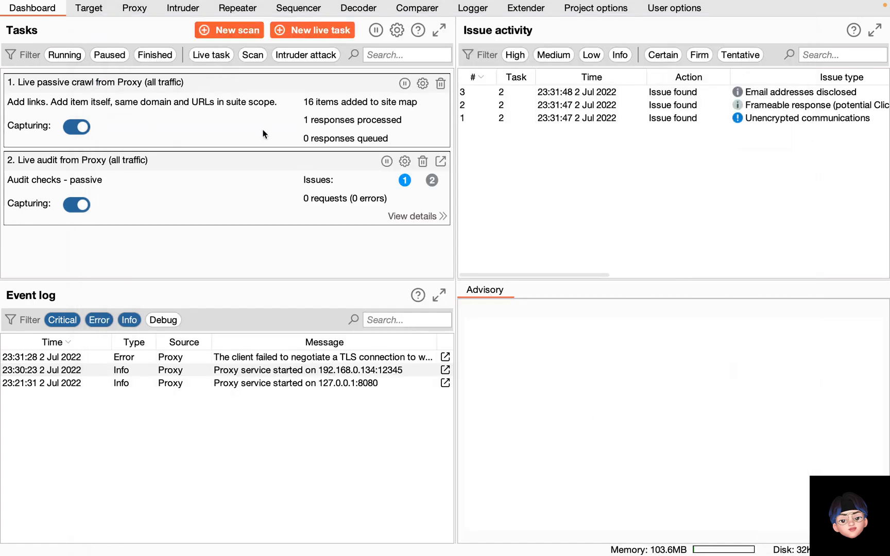
pyautogui.click(92, 8)
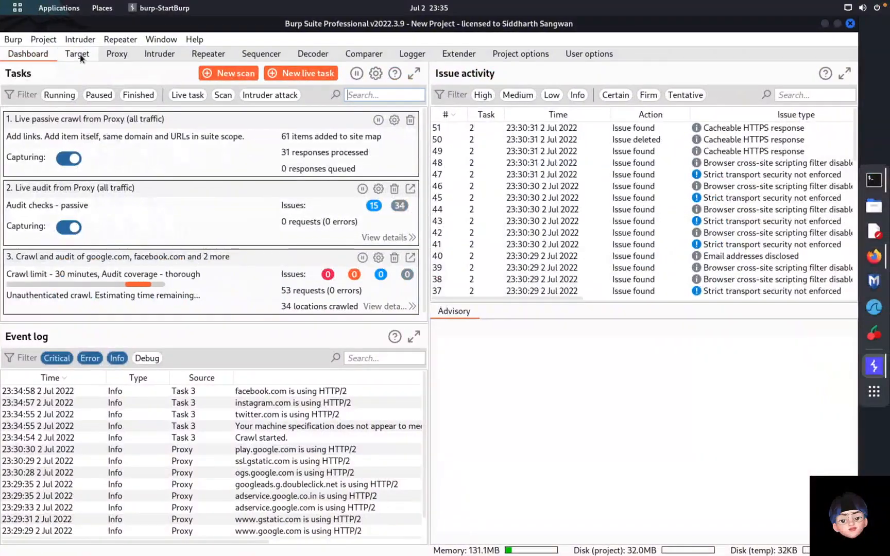
pyautogui.click(78, 54)
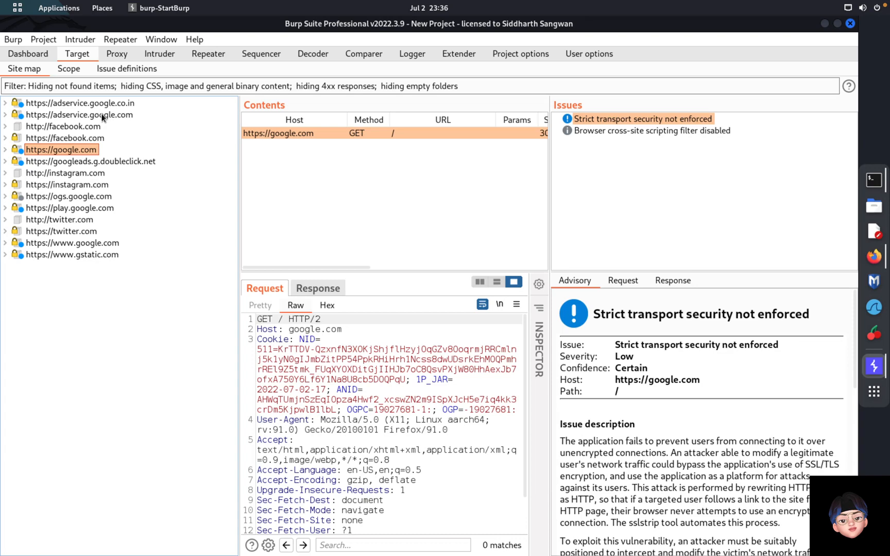
pyautogui.click(112, 54)
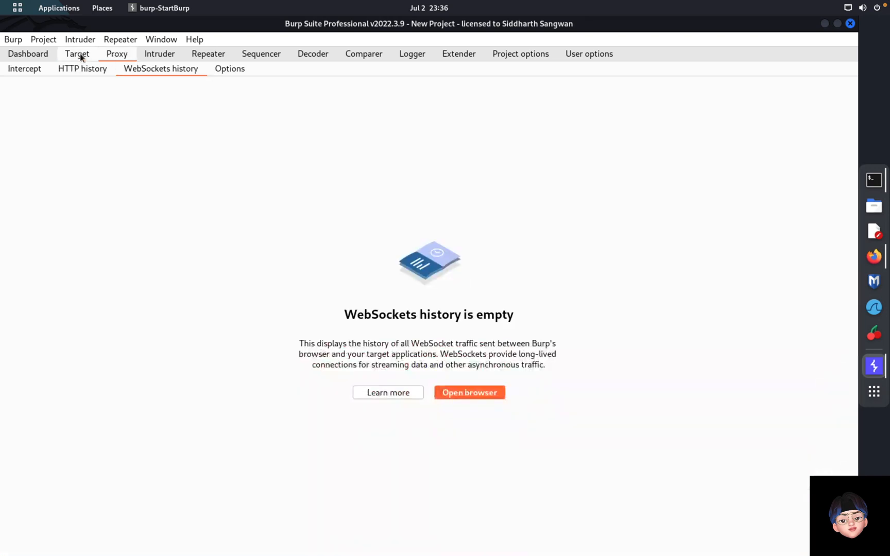
pyautogui.click(79, 54)
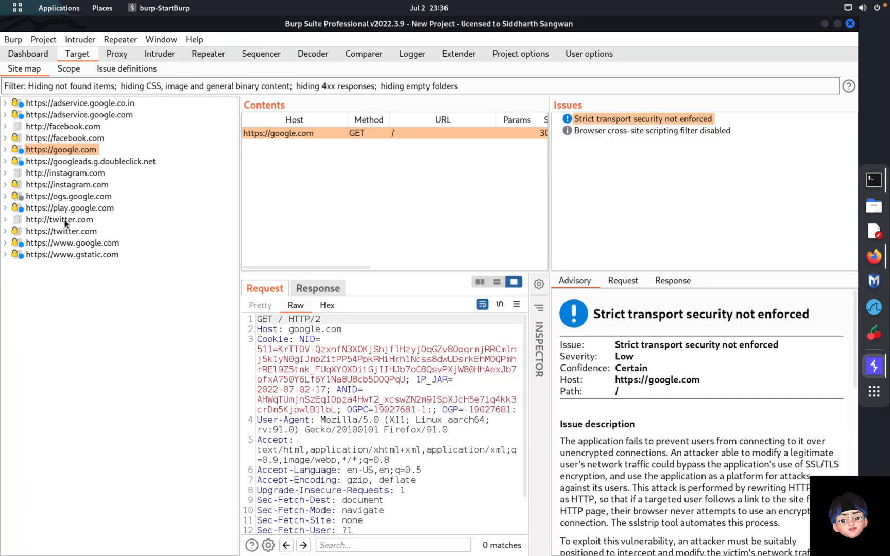
pyautogui.click(65, 220)
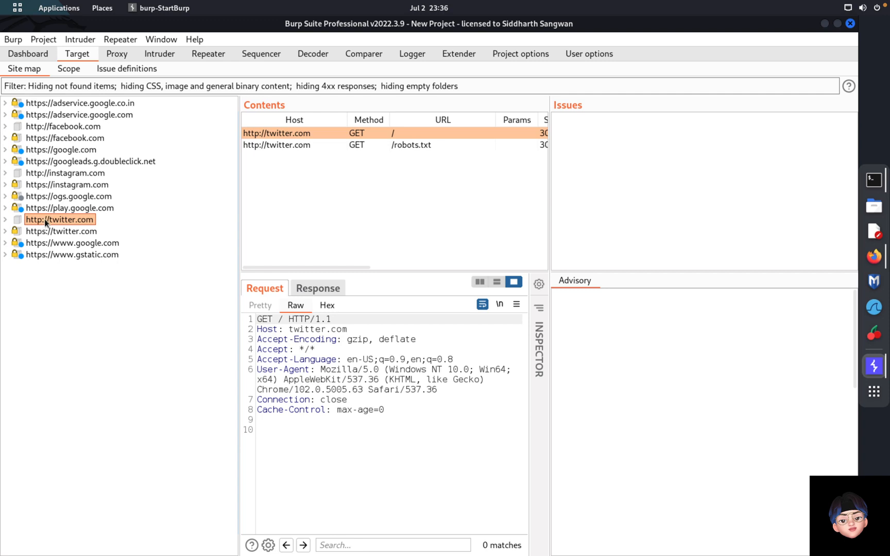
pyautogui.rightClick(44, 219)
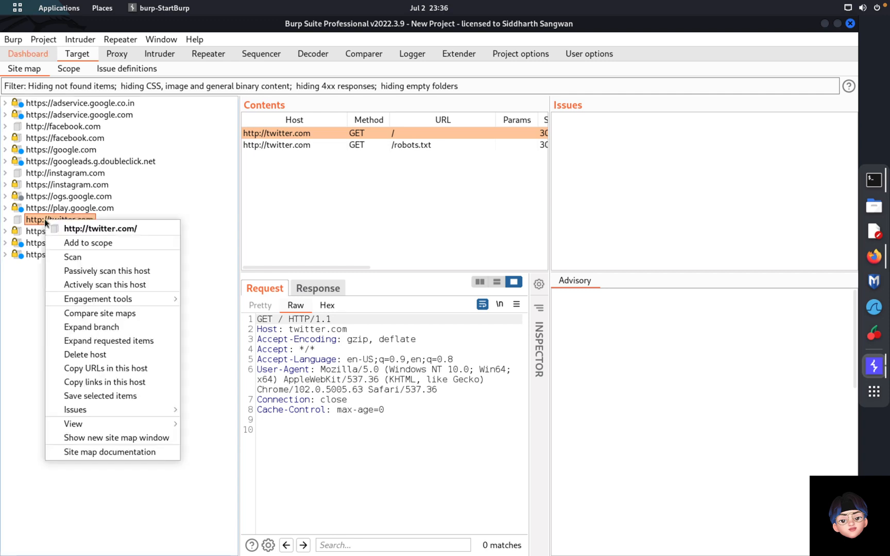
pyautogui.click(122, 243)
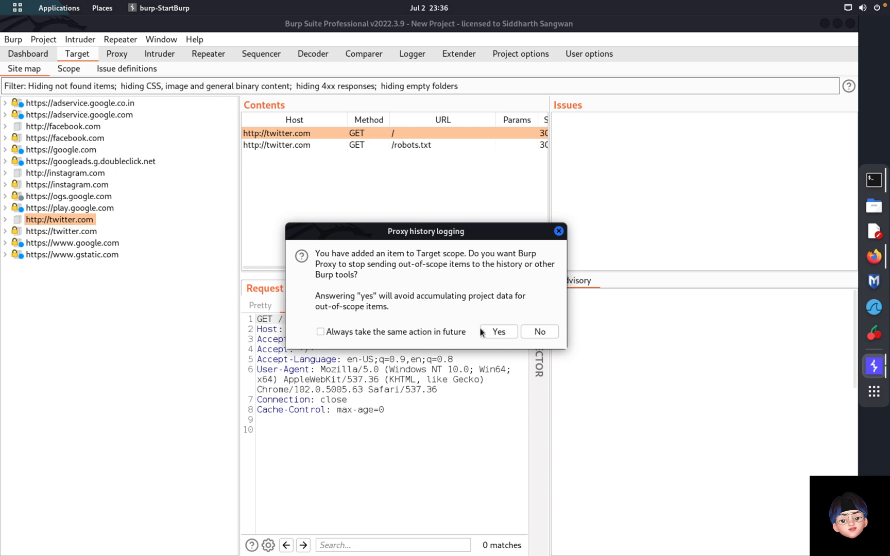
pyautogui.click(538, 332)
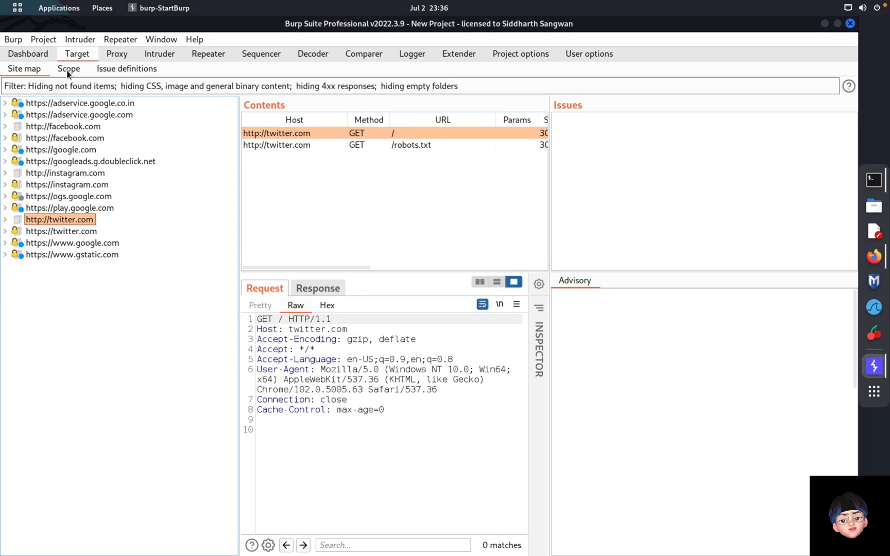
pyautogui.click(68, 70)
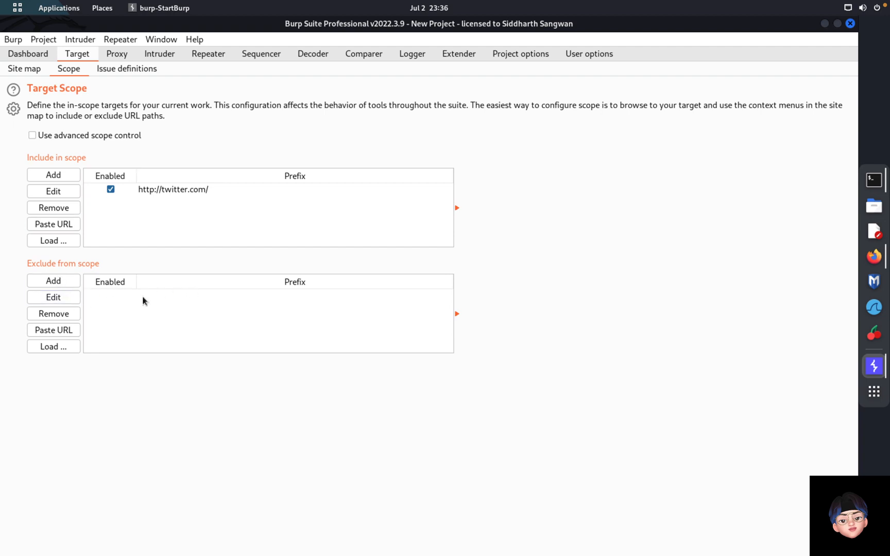
# Step: Read the XPath injection and PHP code injection issue definitions
pyautogui.click(132, 70)
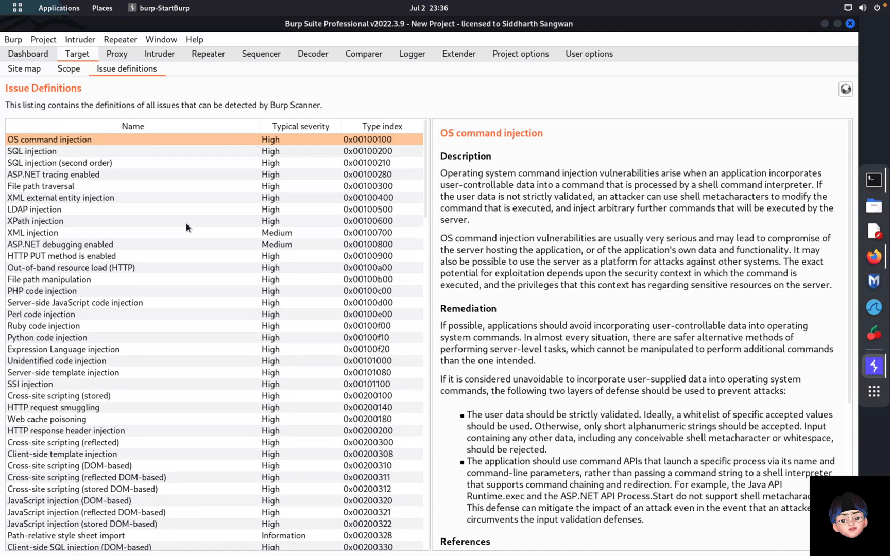
pyautogui.click(185, 223)
pyautogui.click(180, 291)
pyautogui.scroll(-3, 188, 365)
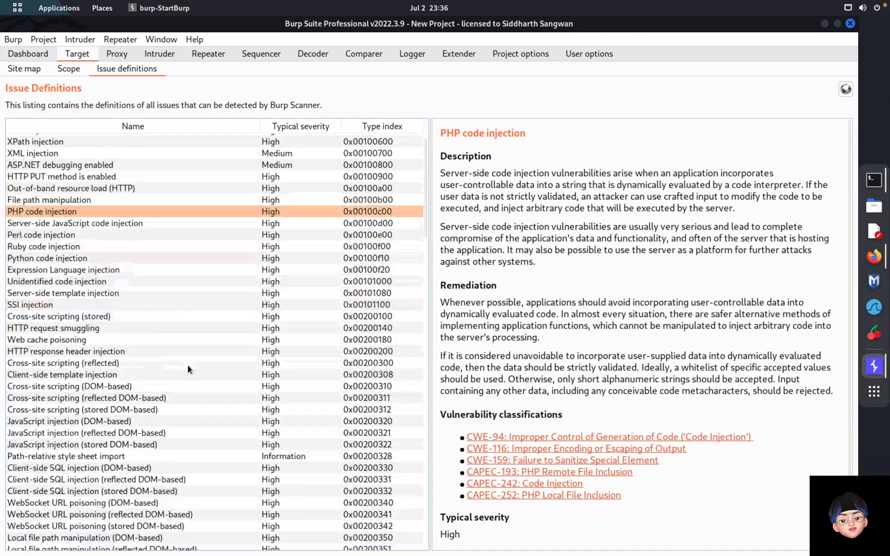
pyautogui.scroll(3, 187, 365)
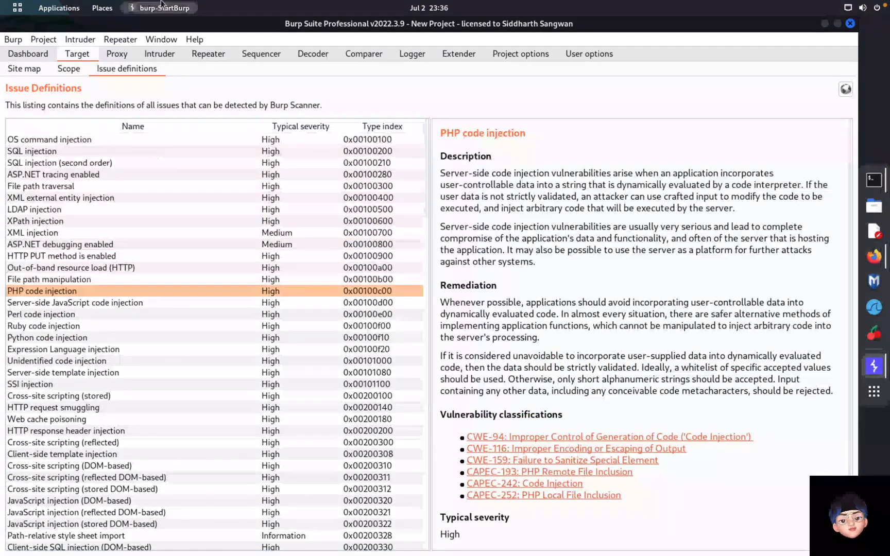
pyautogui.click(110, 53)
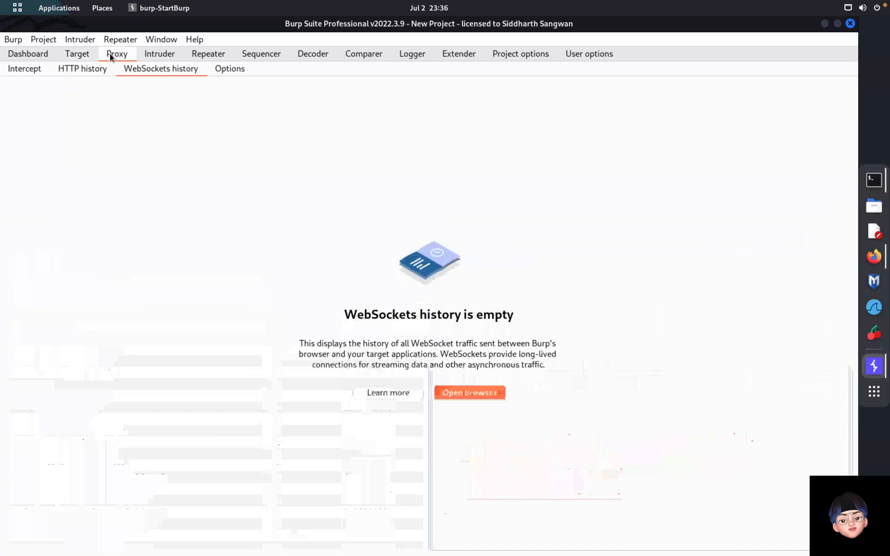
# Step: Confirm twitter.com is in scope and enable the 'URL Is in target scope' request intercept rule
pyautogui.click(233, 70)
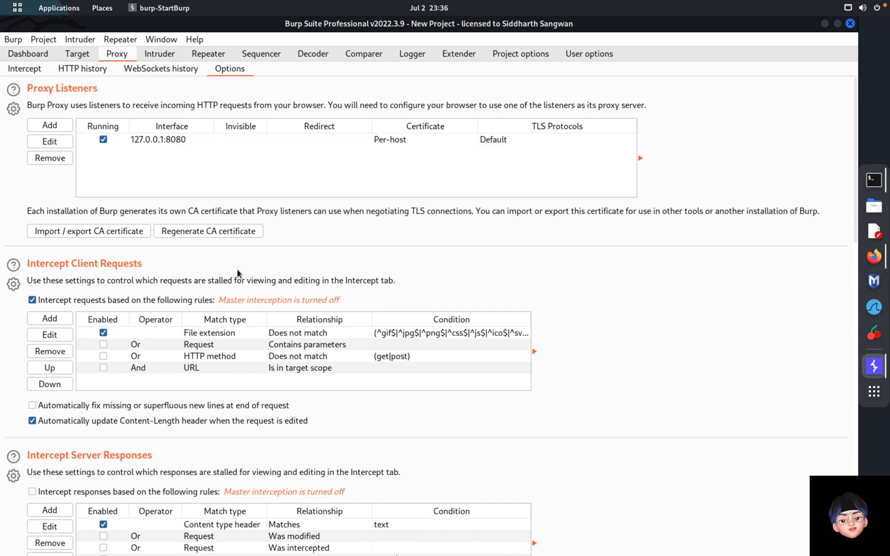
pyautogui.scroll(-2, 239, 273)
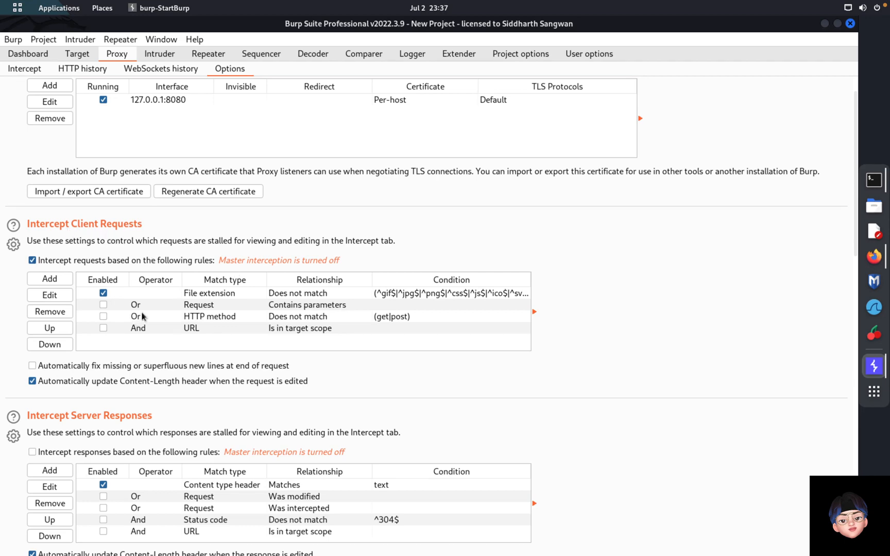
pyautogui.click(82, 54)
pyautogui.click(67, 70)
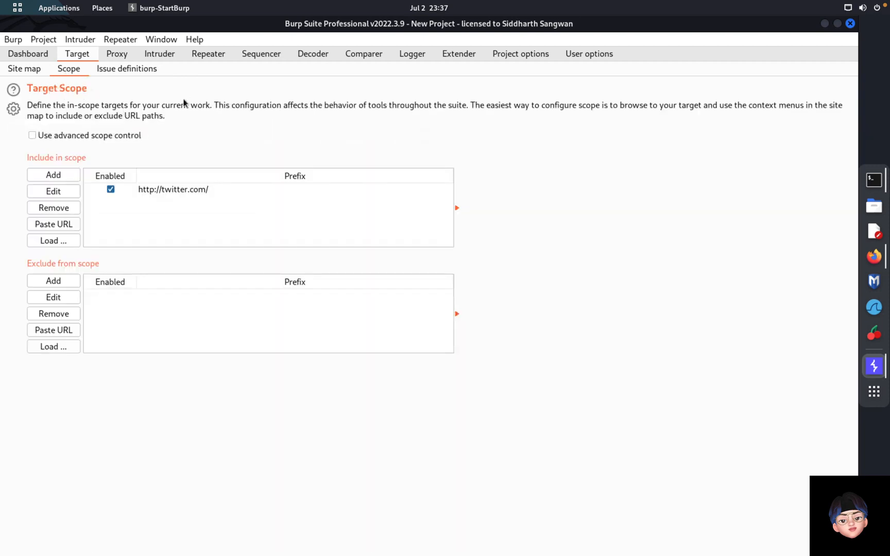
pyautogui.click(160, 54)
pyautogui.click(121, 54)
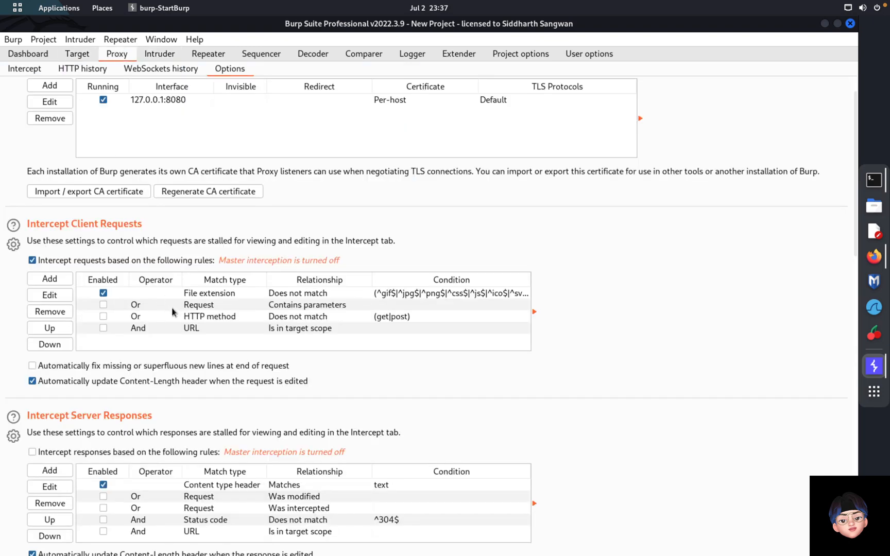
pyautogui.click(104, 328)
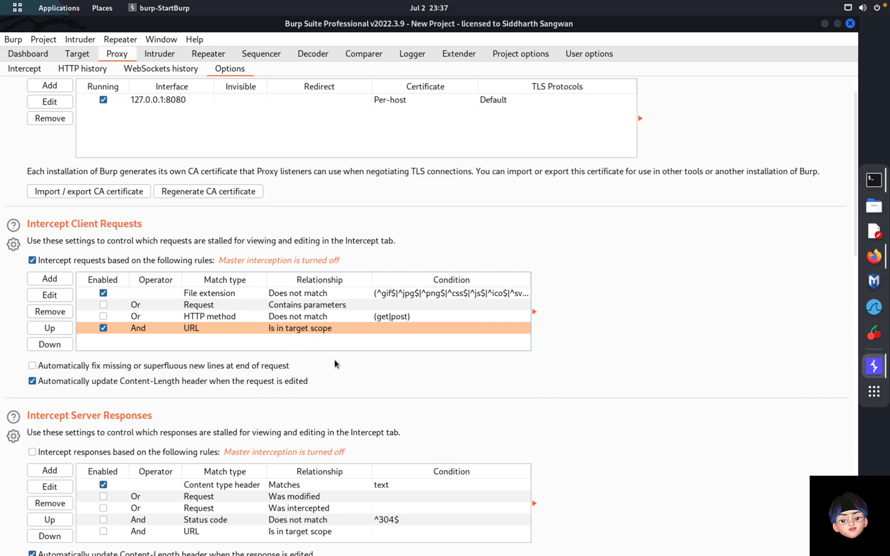
pyautogui.scroll(-3, 310, 364)
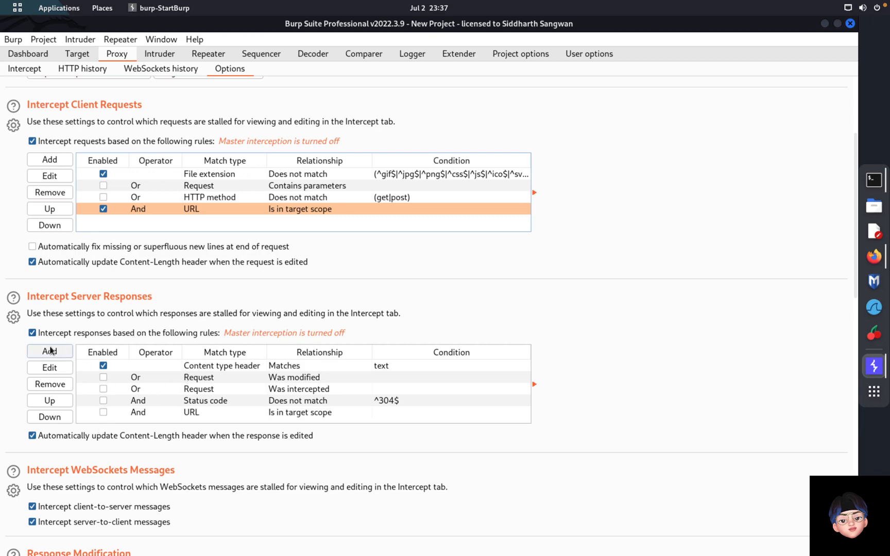
pyautogui.scroll(-2, 204, 322)
pyautogui.scroll(-4, 204, 321)
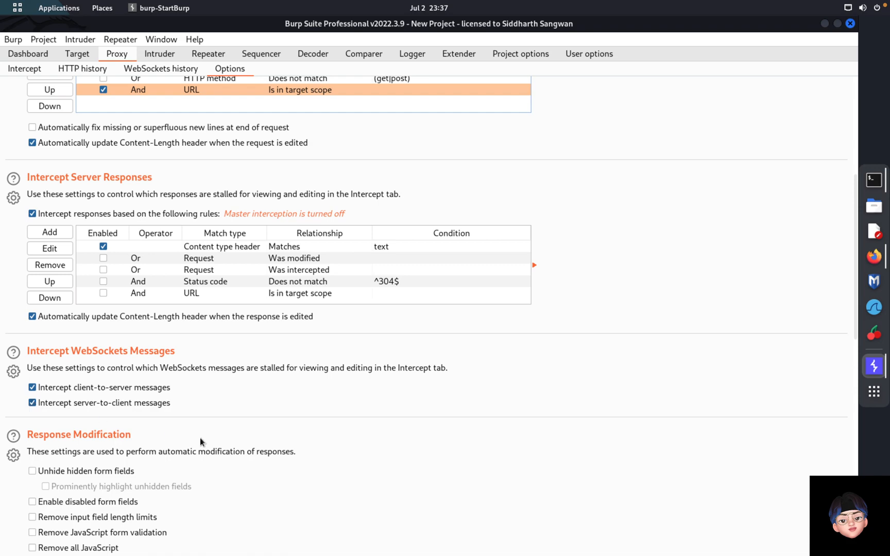
pyautogui.scroll(-5, 200, 437)
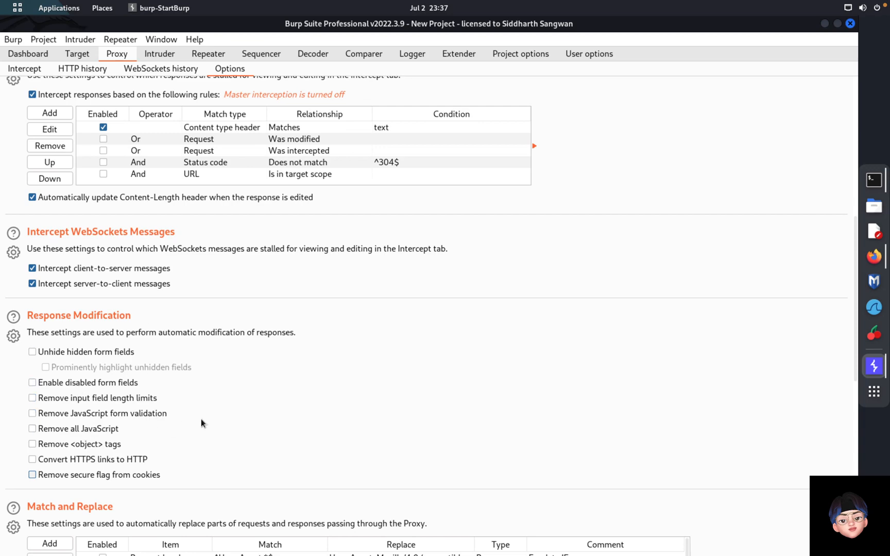
pyautogui.scroll(-5, 201, 418)
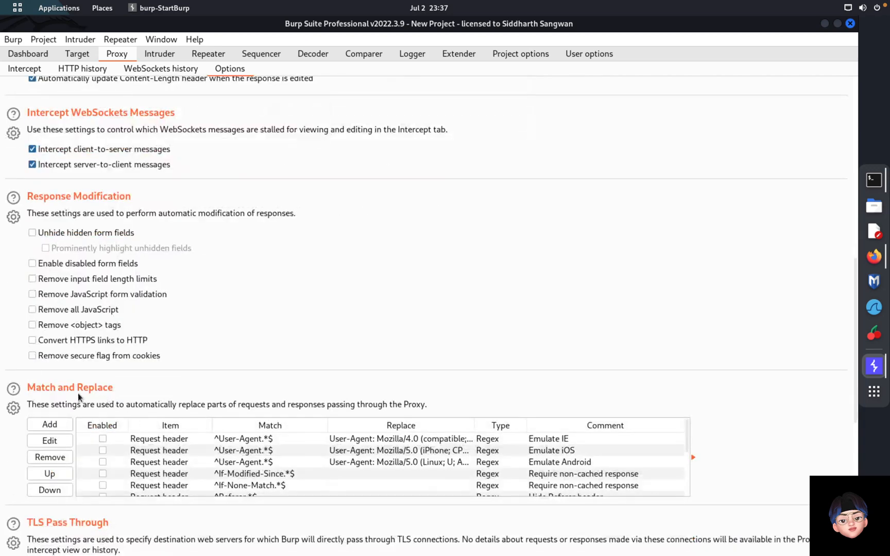
pyautogui.scroll(-4, 78, 393)
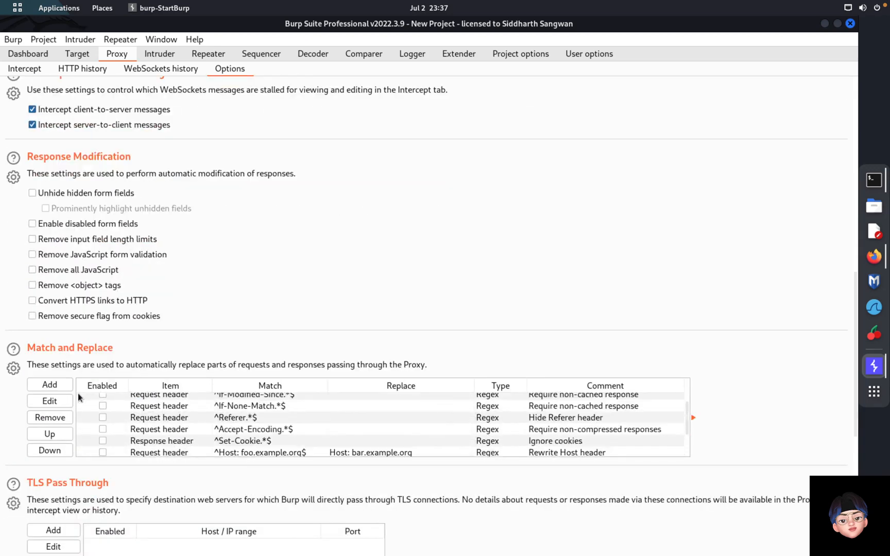
pyautogui.scroll(6, 153, 415)
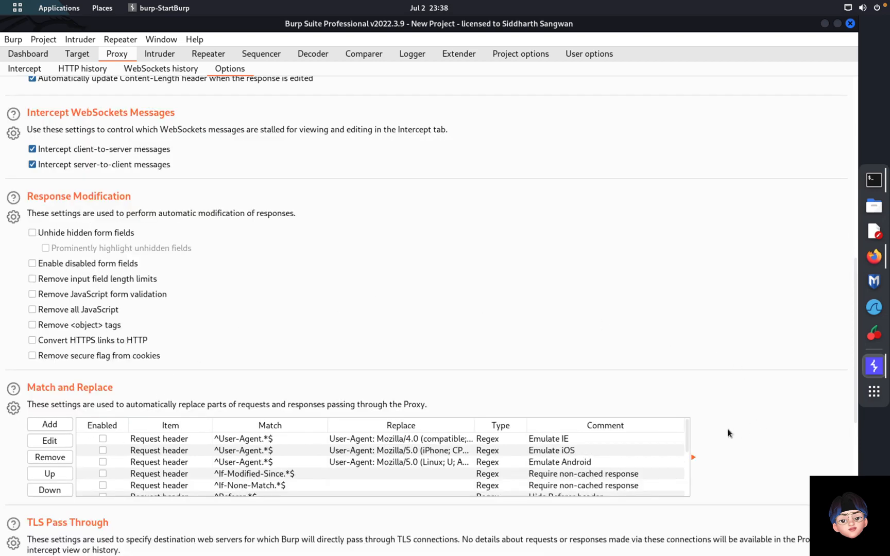
pyautogui.scroll(-2, 728, 429)
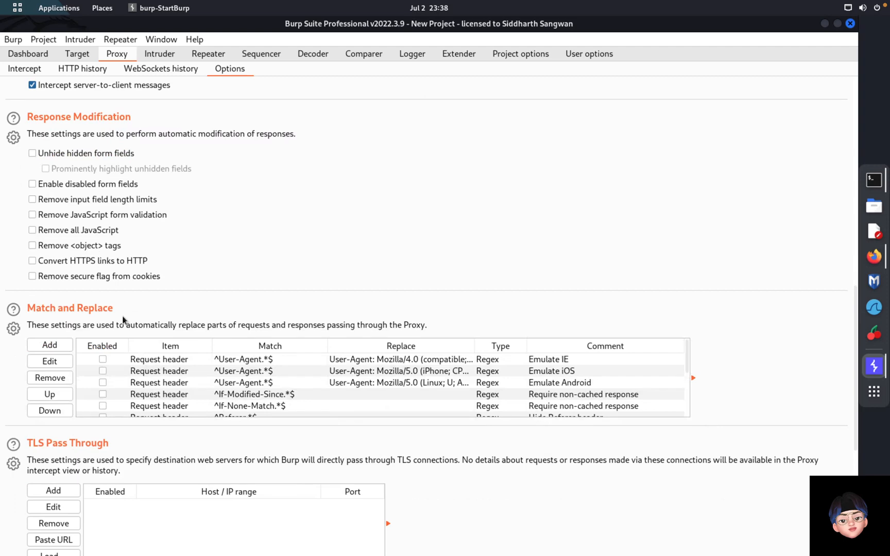
pyautogui.scroll(-3, 401, 490)
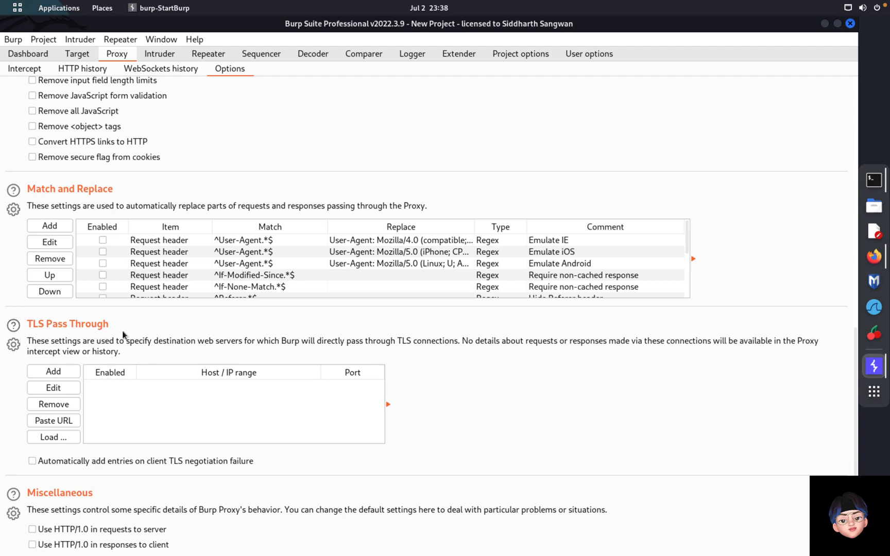
pyautogui.scroll(-3, 123, 334)
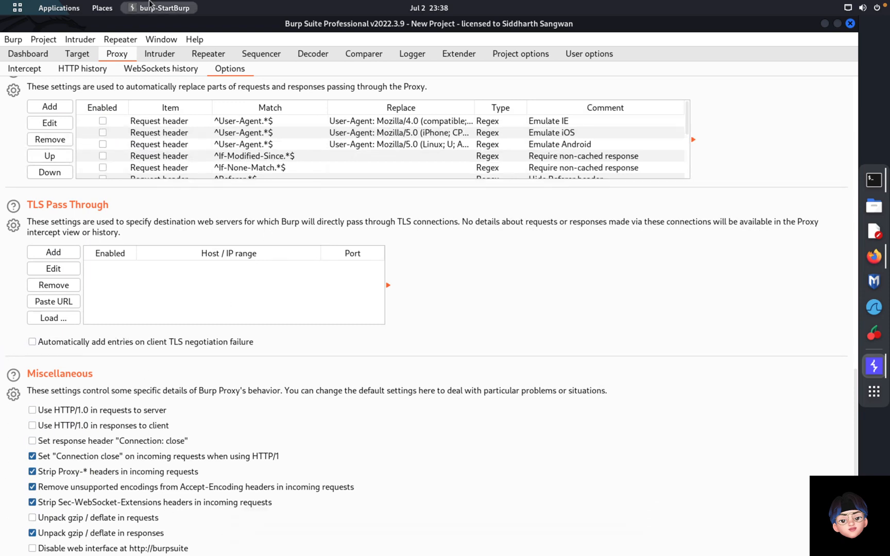
pyautogui.click(165, 55)
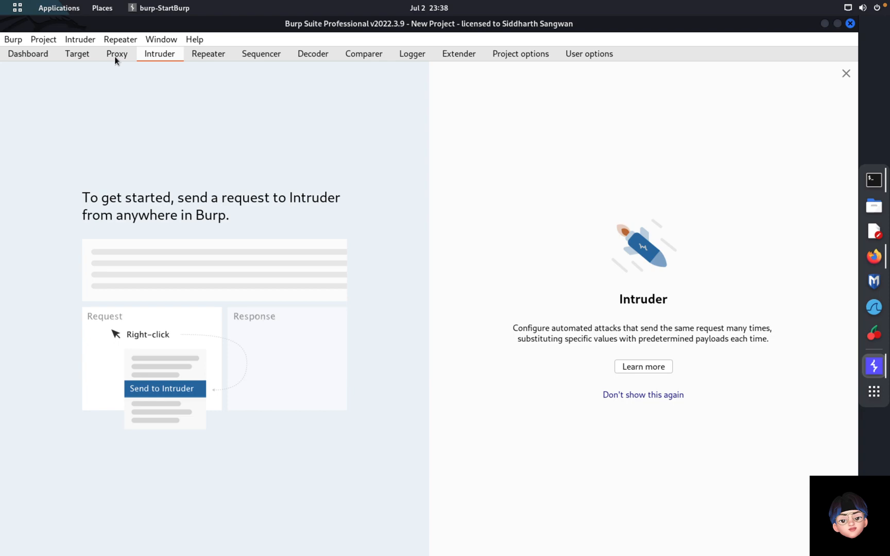
pyautogui.click(114, 55)
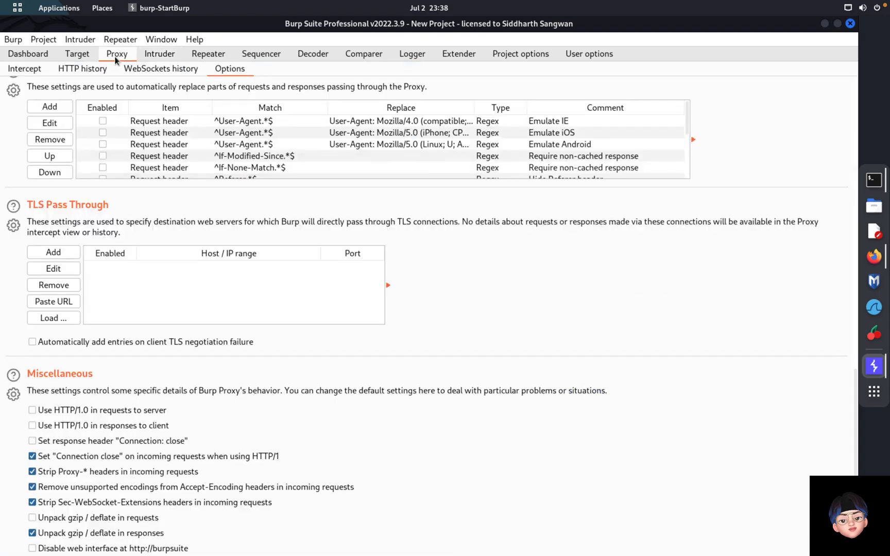
pyautogui.scroll(10, 97, 69)
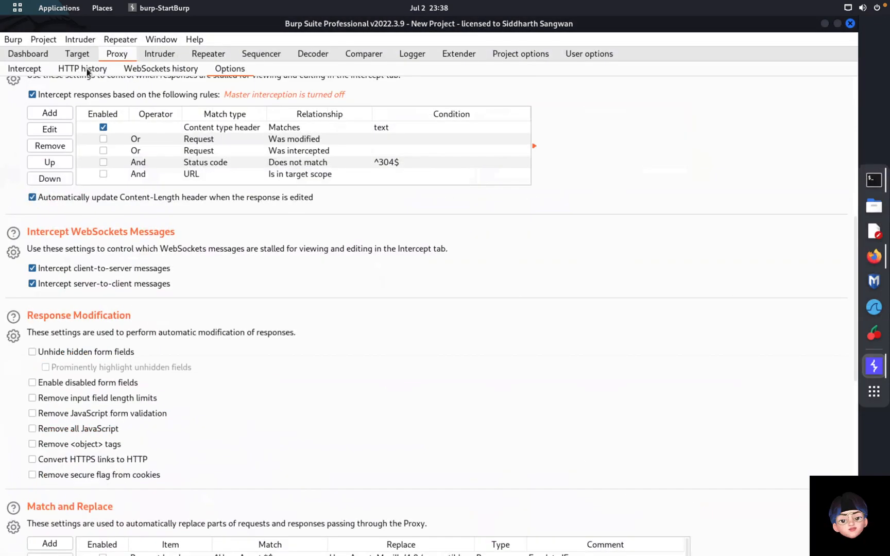
# Step: Send the google.com GET request (301 response) from HTTP history to Intruder
pyautogui.click(86, 69)
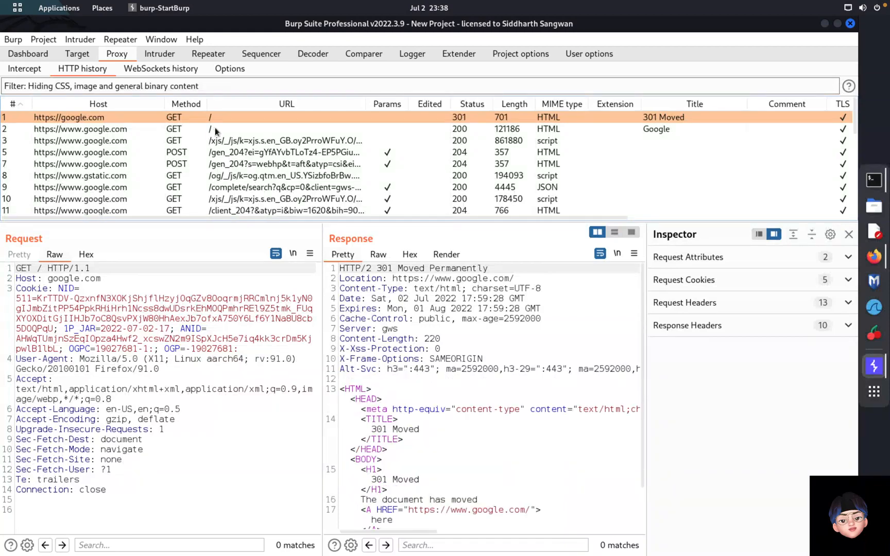
pyautogui.click(215, 129)
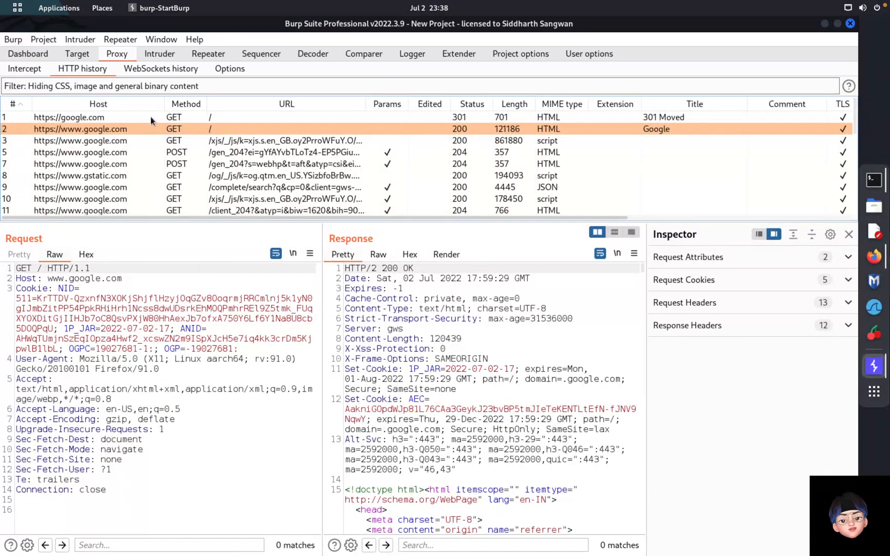
pyautogui.click(150, 117)
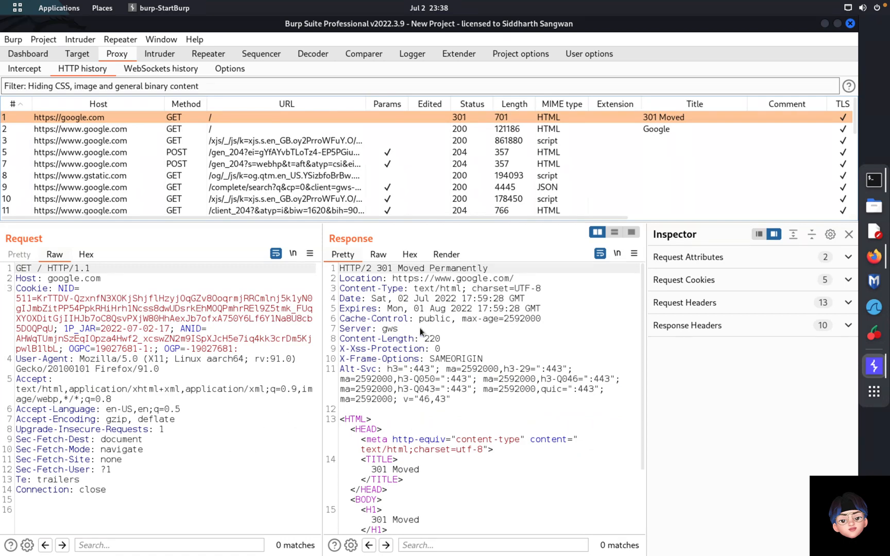
pyautogui.rightClick(220, 461)
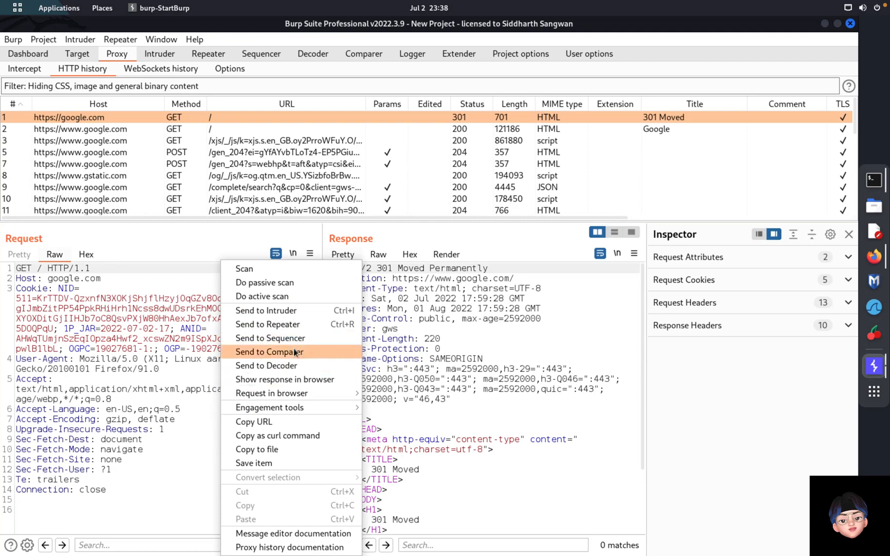
pyautogui.click(289, 312)
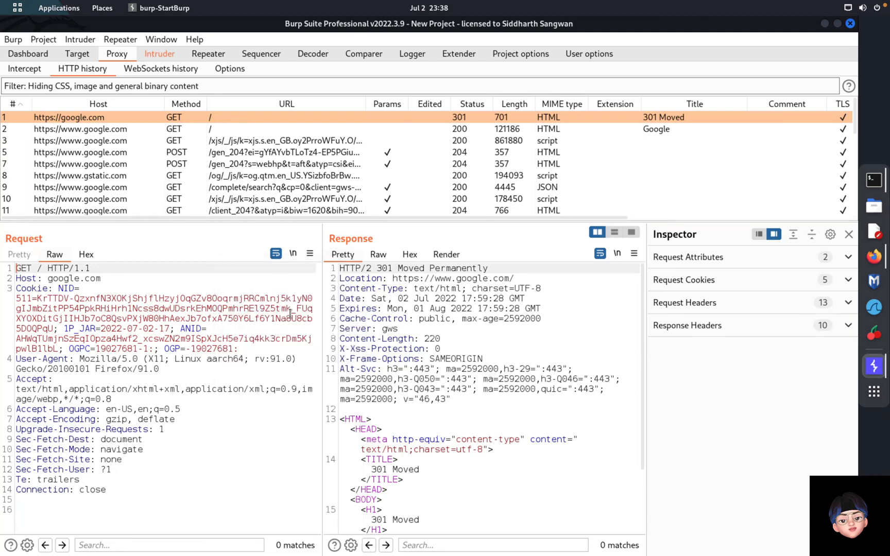
pyautogui.click(160, 54)
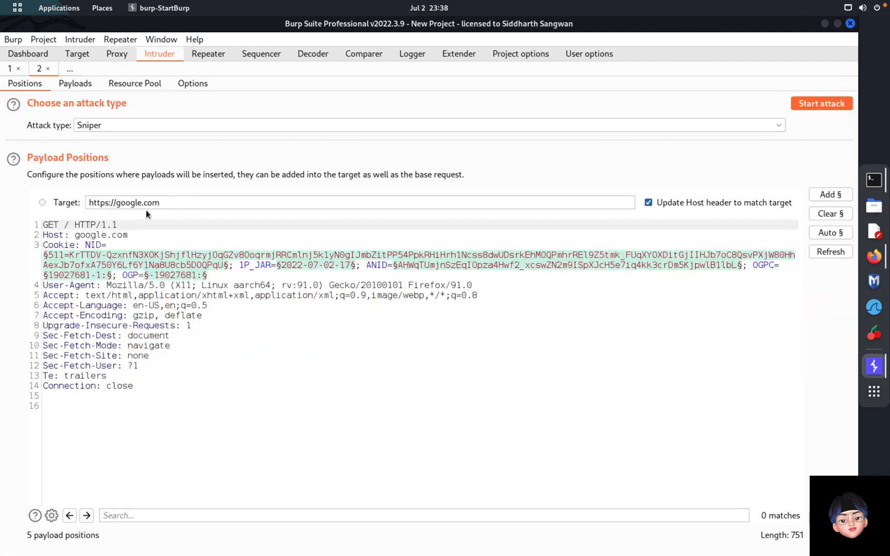
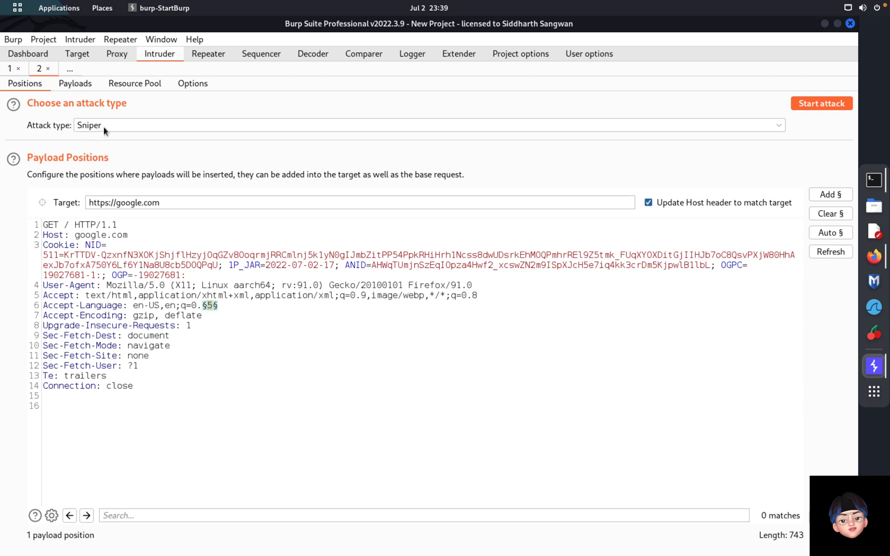
# Step: Expand the Attack type dropdown to view Sniper, Battering ram, Pitchfork and Cluster bomb
pyautogui.click(103, 127)
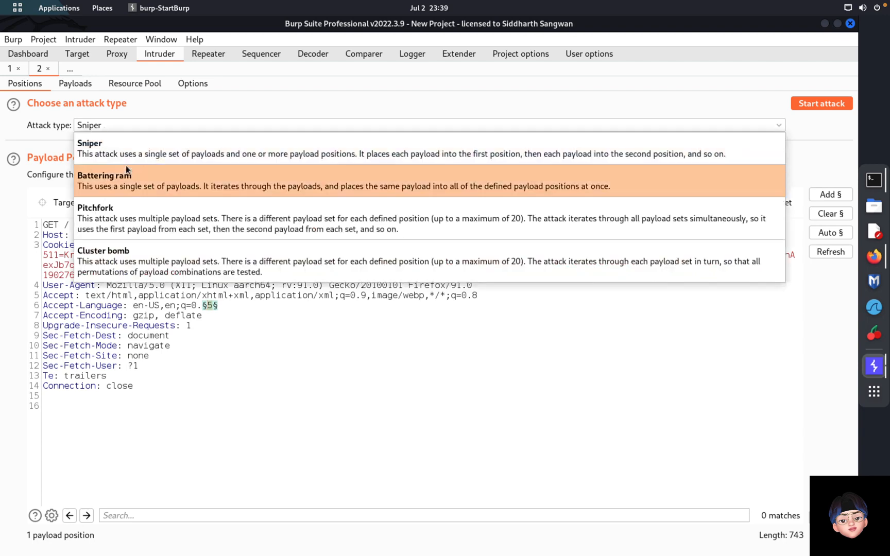
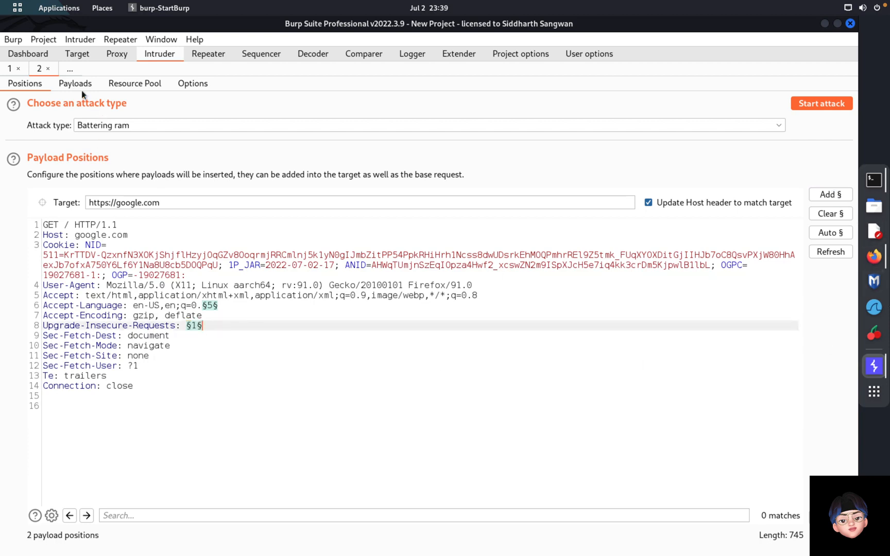
# Step: Show the Intruder Payloads settings, with payload set 1 as an empty simple list
pyautogui.click(74, 84)
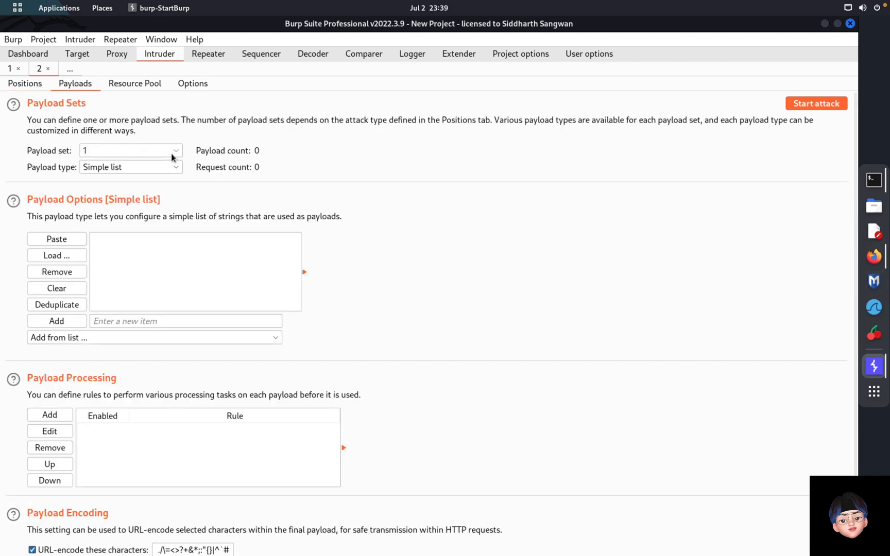
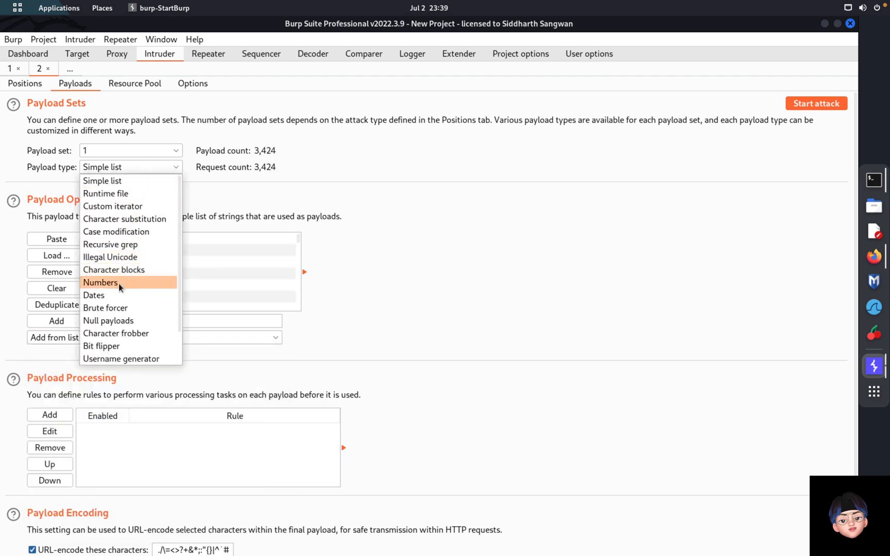
# Step: Change the payload type to Numbers and select the default From value 5 for replacement
pyautogui.click(119, 282)
pyautogui.doubleClick(122, 269)
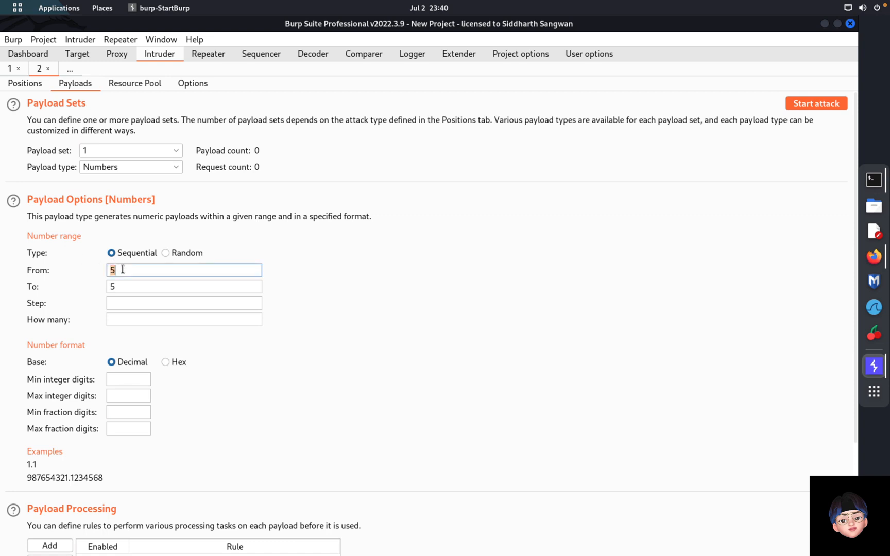
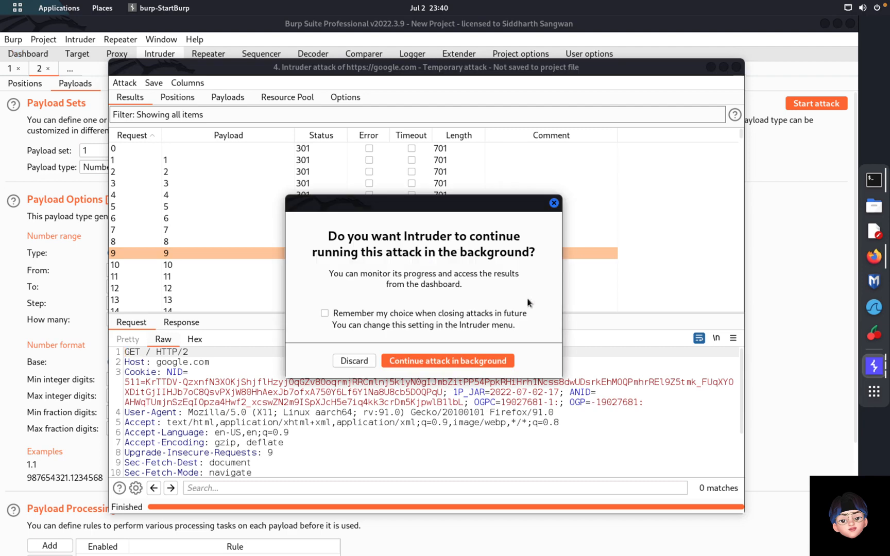
# Step: Discard the finished google.com attack and close its 1,000-result window
pyautogui.click(355, 360)
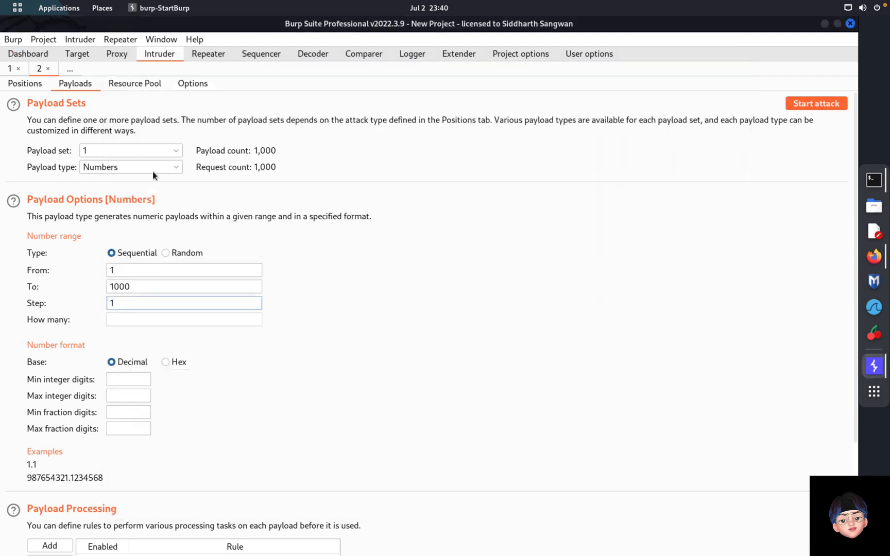
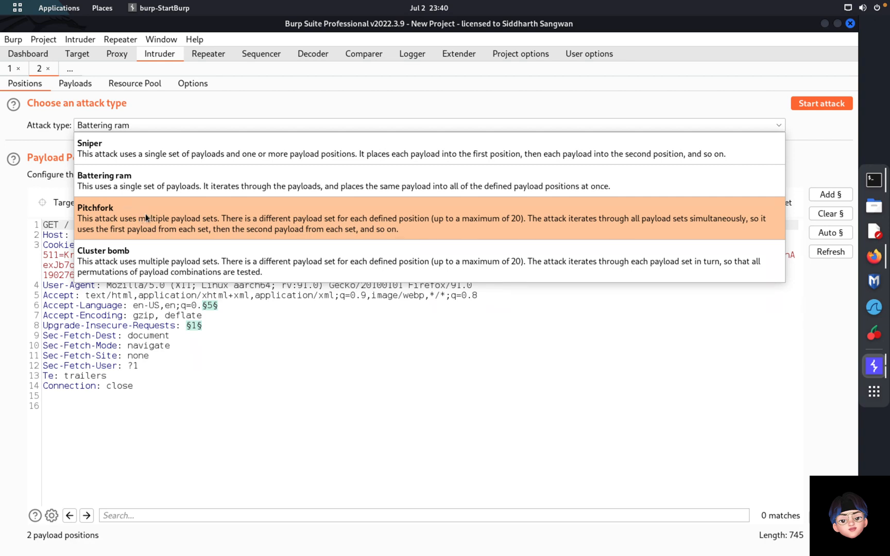
# Step: Switch the Intruder attack type from Battering ram to Pitchfork for the google.com request
pyautogui.click(145, 213)
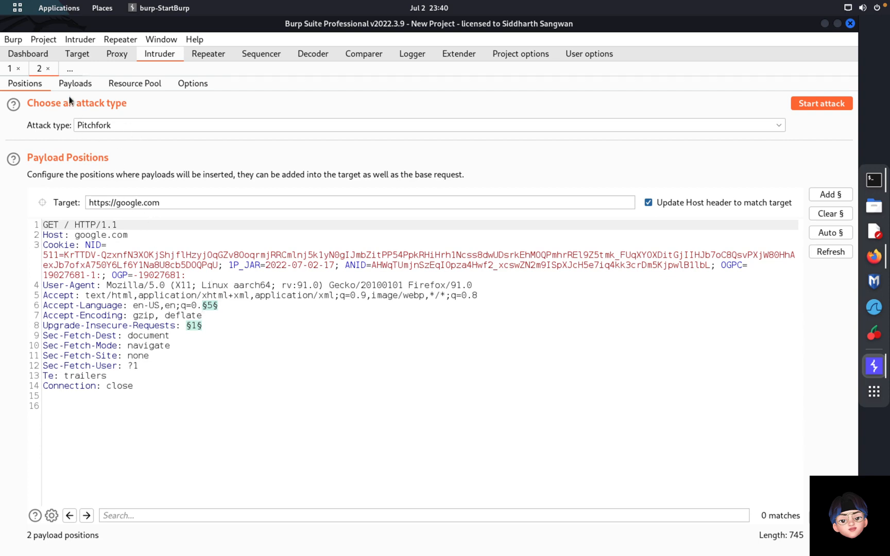
# Step: Show the Pitchfork payload settings, with payload set 1 generating numbers 1 to 1000
pyautogui.click(73, 84)
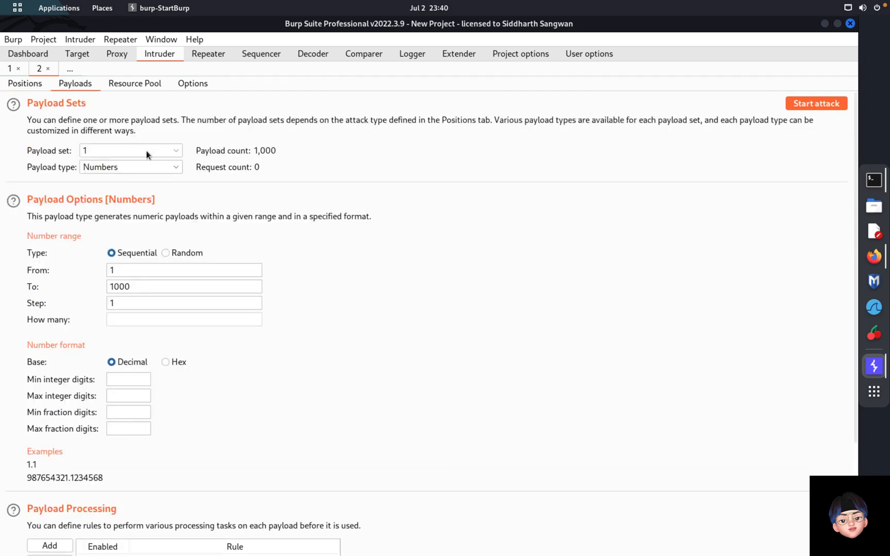
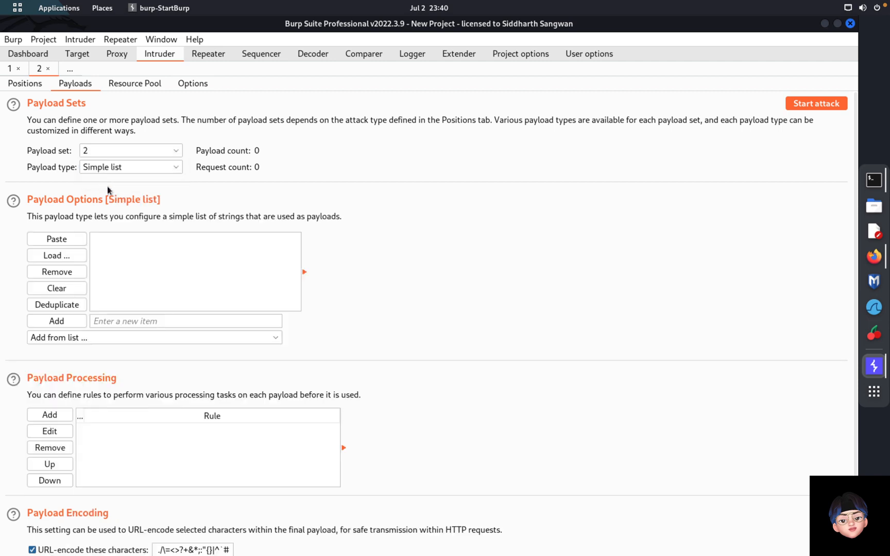
# Step: Switch payload set 2 to the Numbers payload type and select its From value for replacement with 1001
pyautogui.click(126, 171)
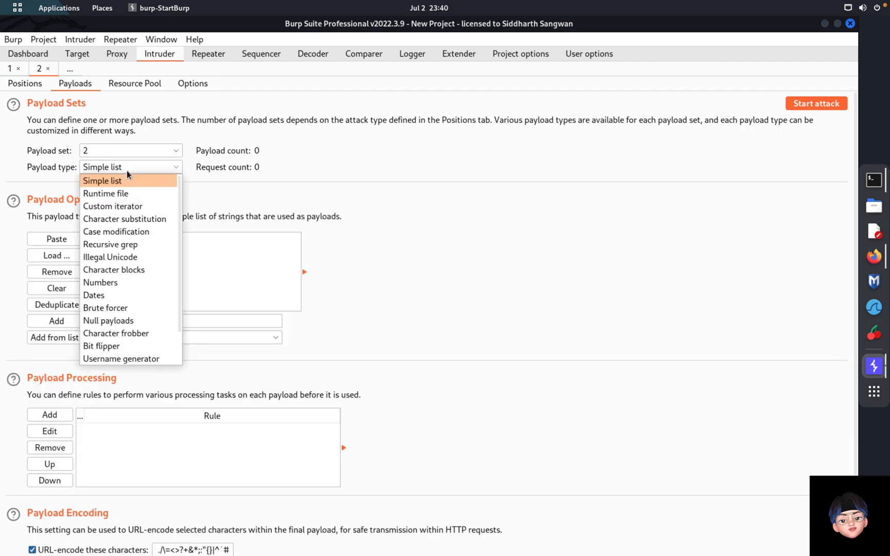
pyautogui.click(124, 283)
pyautogui.doubleClick(123, 271)
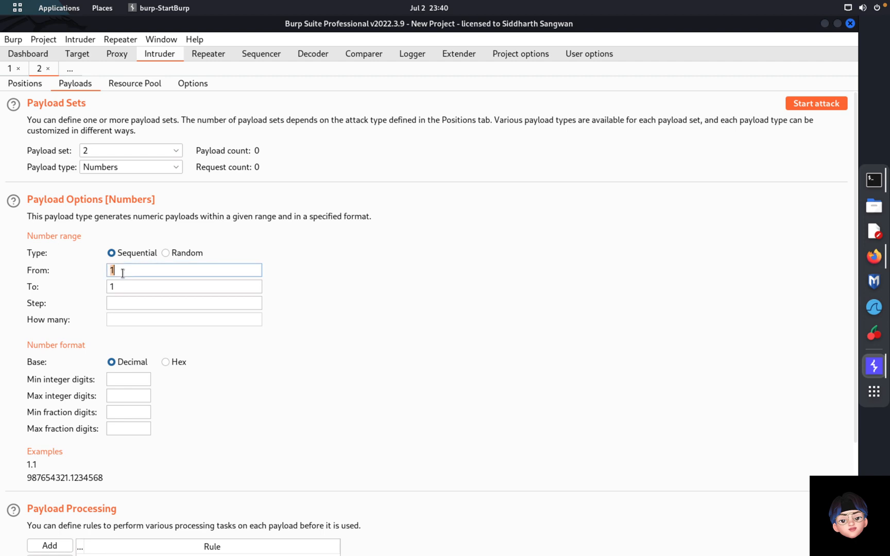
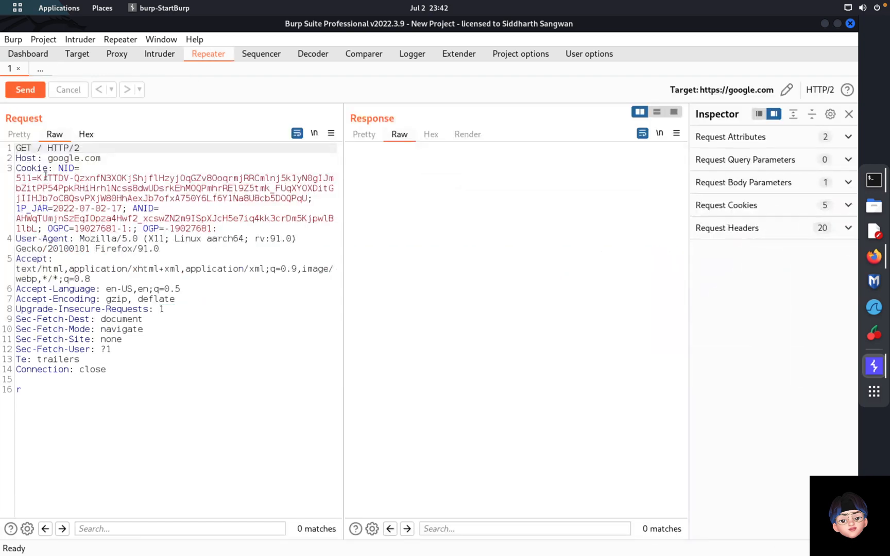
# Step: Change the google.com request method from GET to POST and send it, getting 405 Method Not Allowed
pyautogui.doubleClick(25, 147)
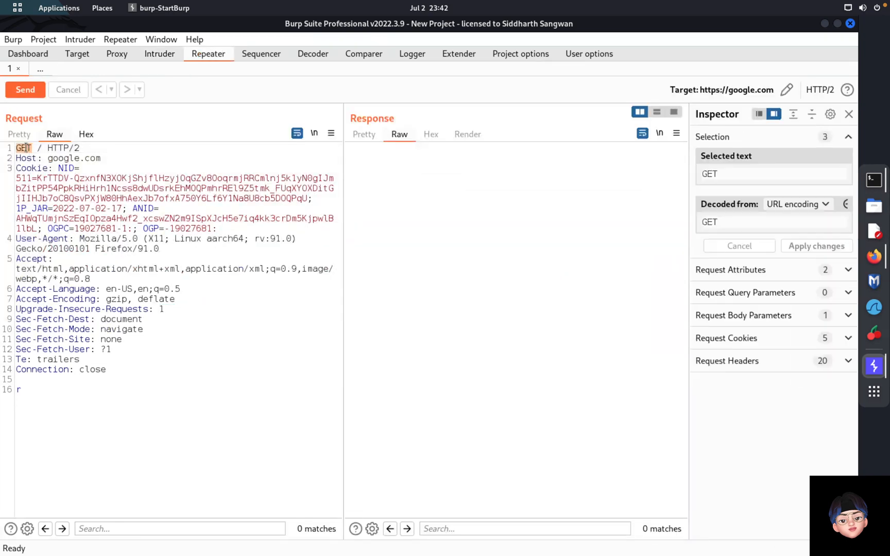
pyautogui.write('POST')
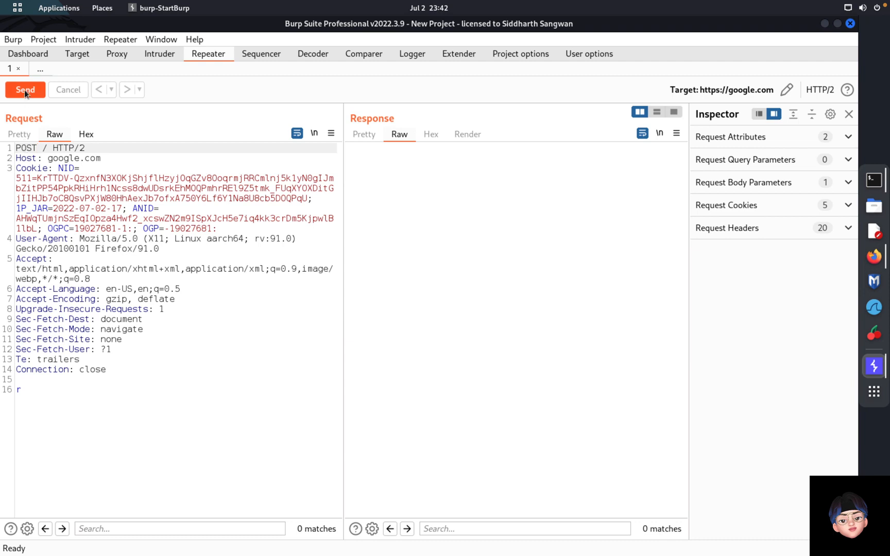
pyautogui.click(25, 90)
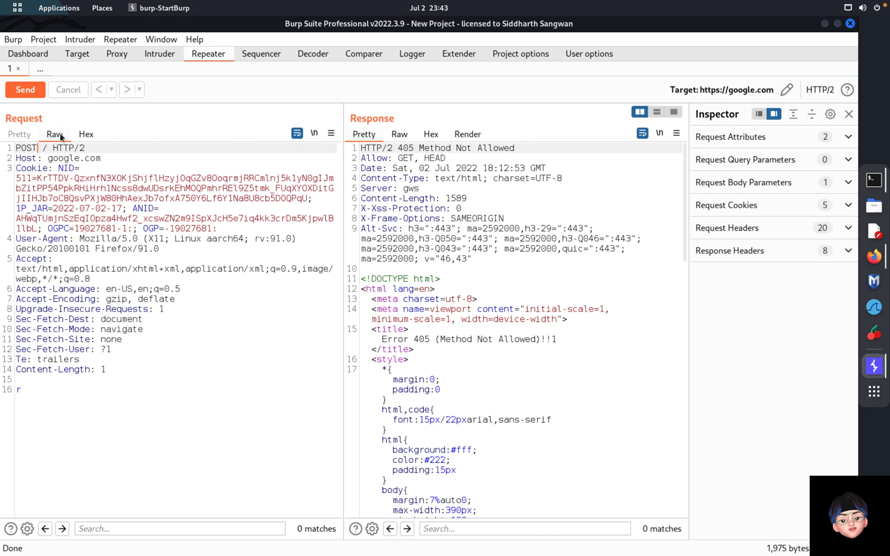
# Step: Send the 405 response to Comparer, then resend the google.com request as GET, getting 400 Bad Request
pyautogui.rightClick(487, 279)
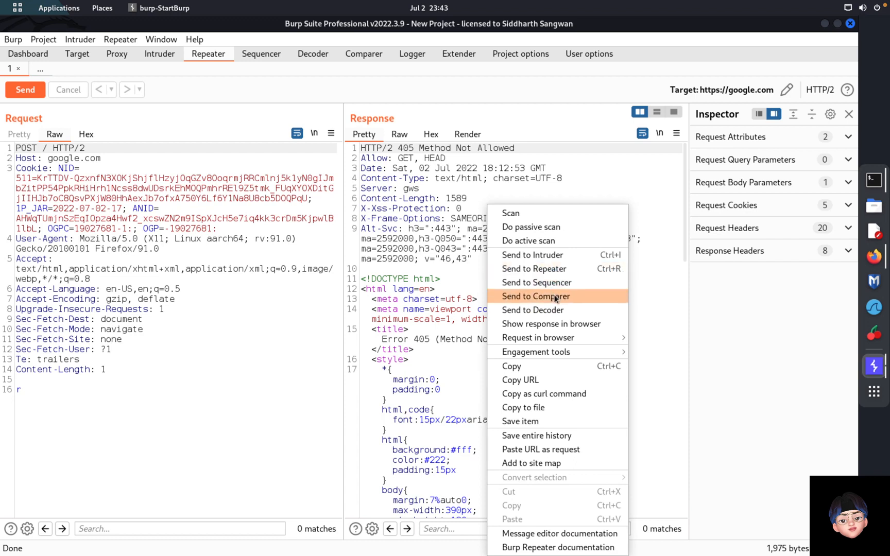
pyautogui.click(570, 302)
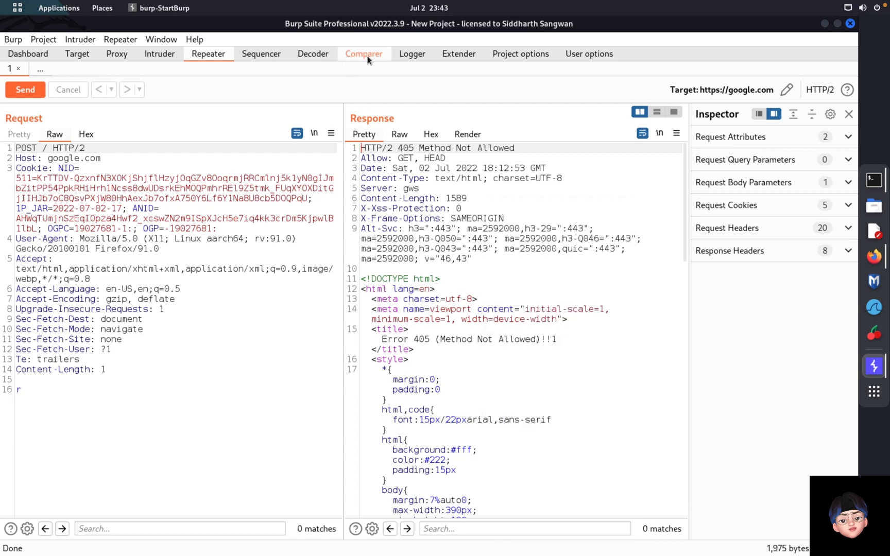
pyautogui.doubleClick(20, 150)
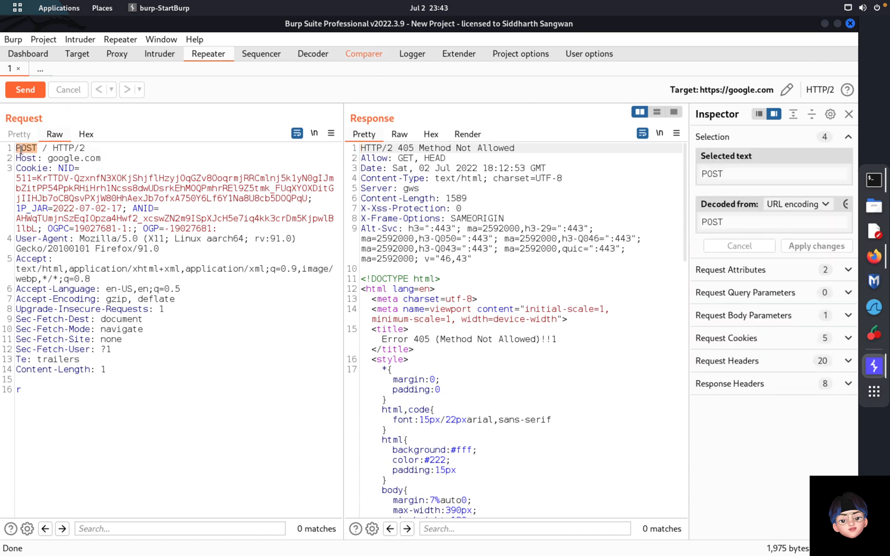
pyautogui.write('GET')
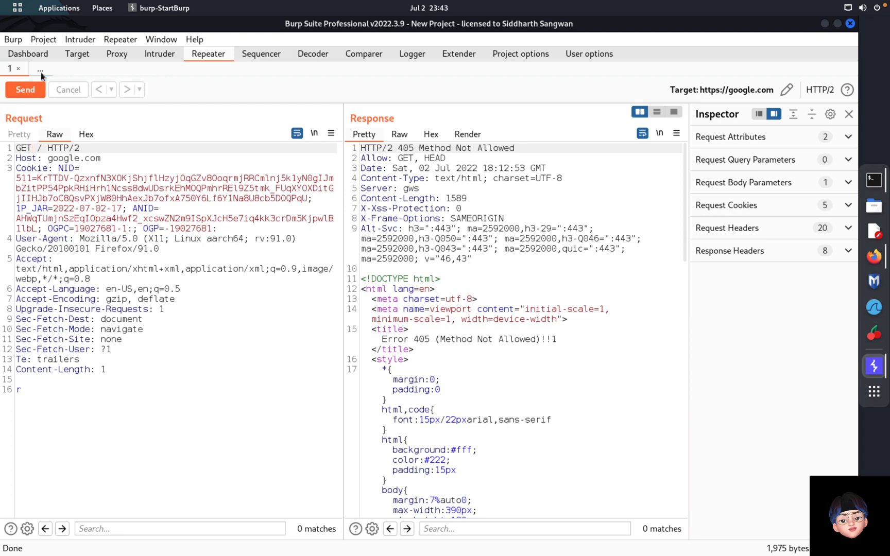
pyautogui.click(24, 89)
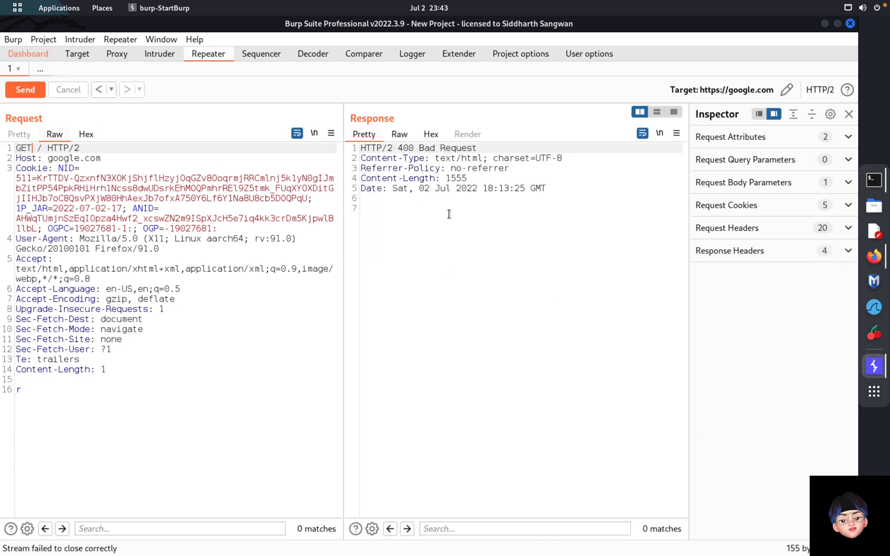
pyautogui.rightClick(449, 214)
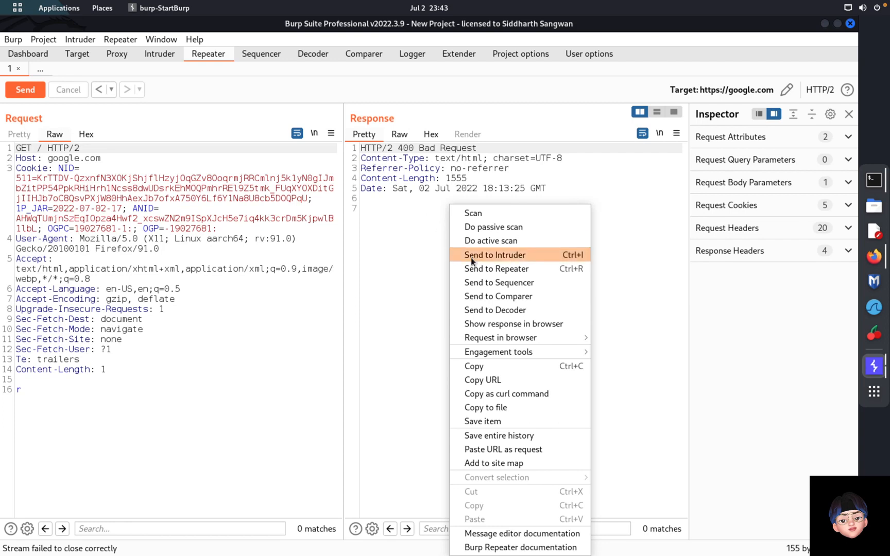
pyautogui.click(306, 288)
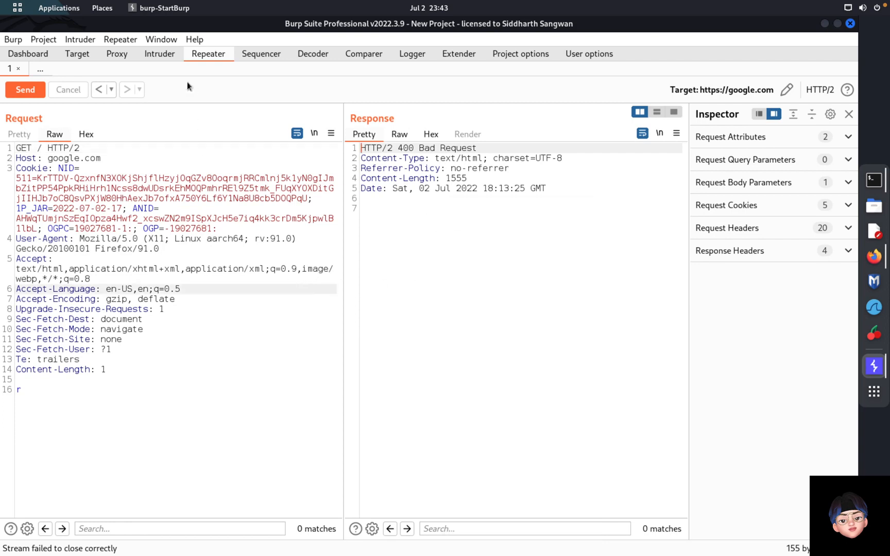
# Step: Send the 701-byte 301 Moved Permanently response from Proxy HTTP history to Comparer, alongside the 405 response
pyautogui.click(80, 52)
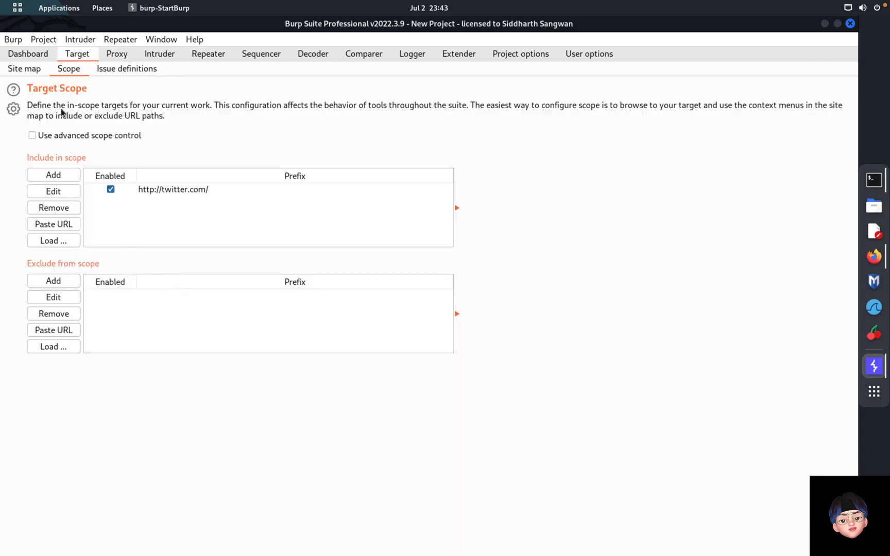
pyautogui.click(119, 57)
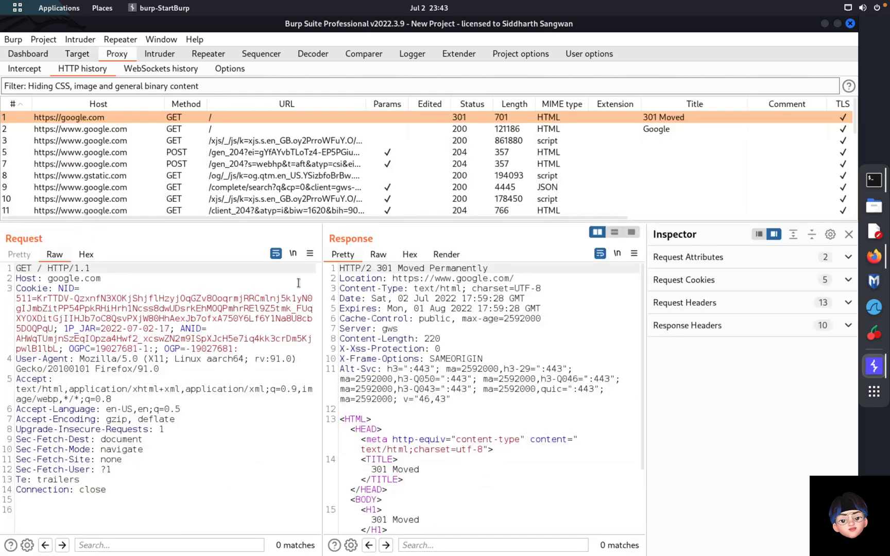
pyautogui.rightClick(417, 368)
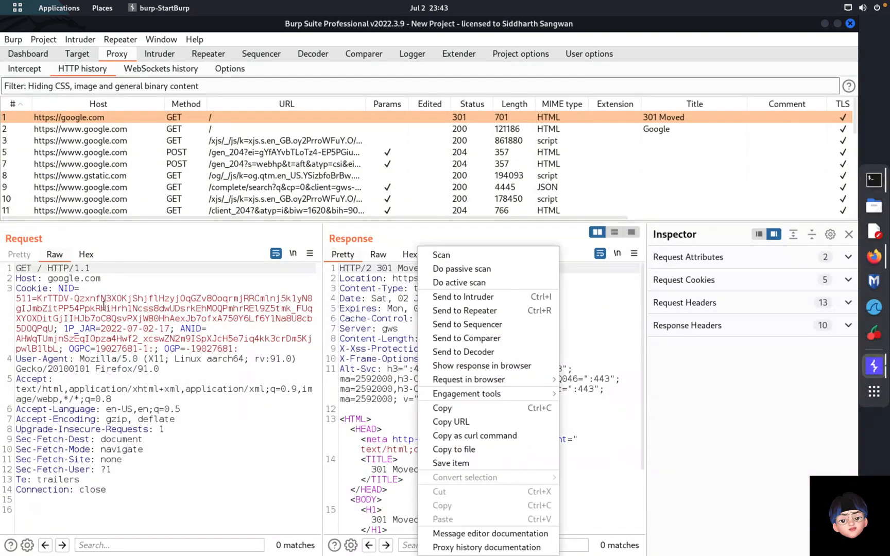
pyautogui.click(480, 340)
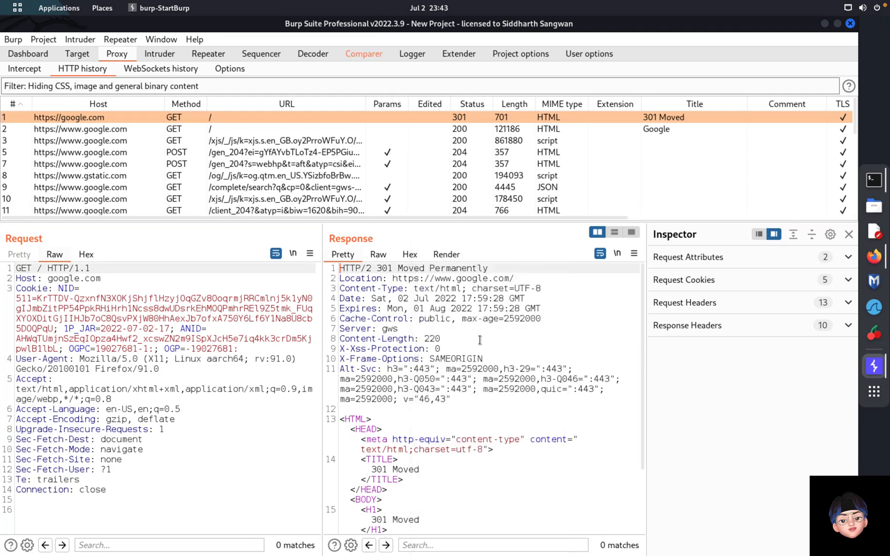
pyautogui.click(353, 60)
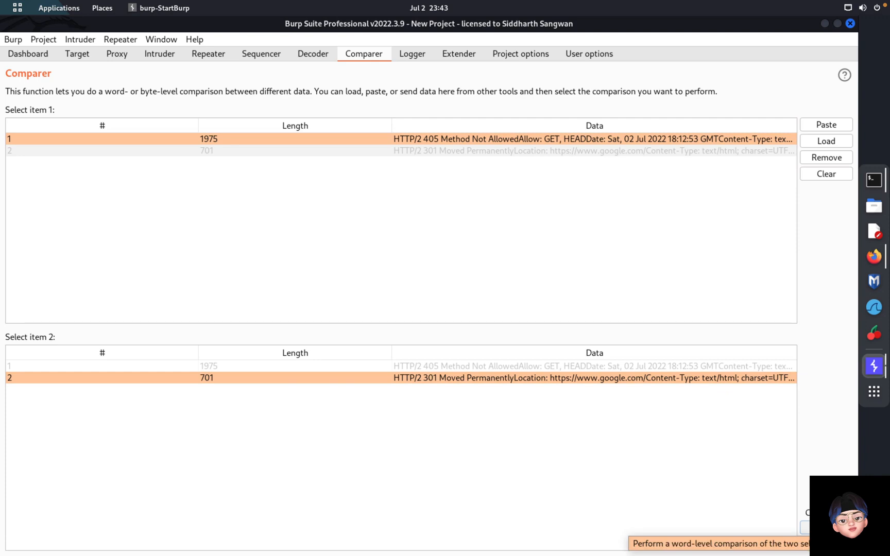
# Step: Word-compare the 405 and 301 responses, review the 19 differences, then return to Repeater
pyautogui.click(804, 527)
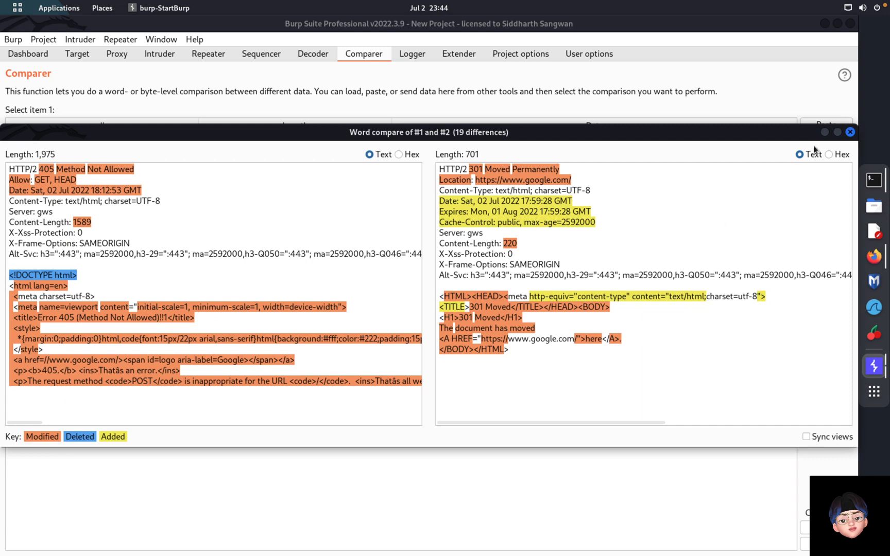
pyautogui.click(850, 132)
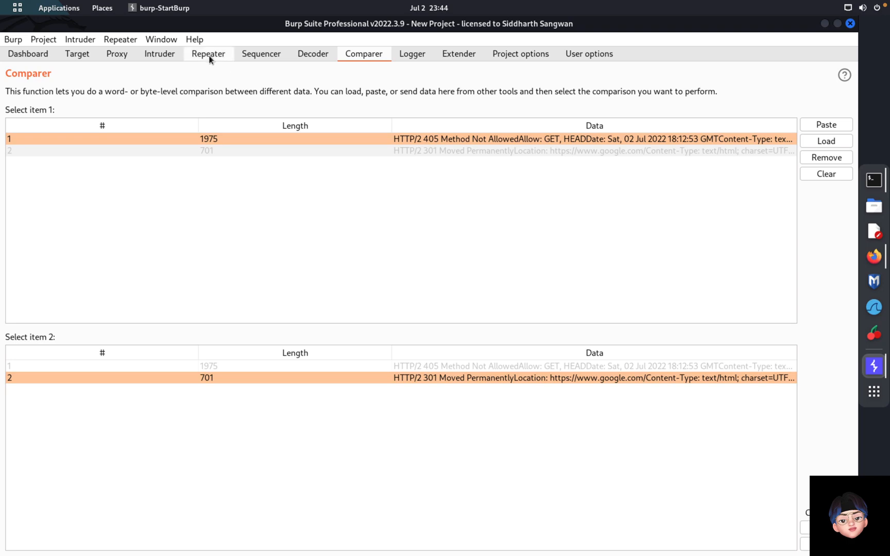
pyautogui.click(208, 54)
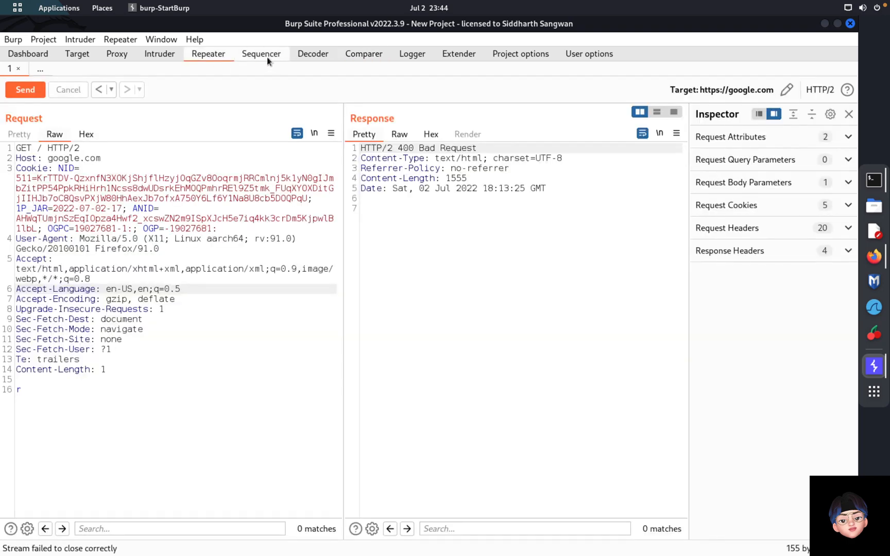
# Step: Look at Sequencer's live capture page, then move on to the empty Decoder workspace
pyautogui.click(268, 61)
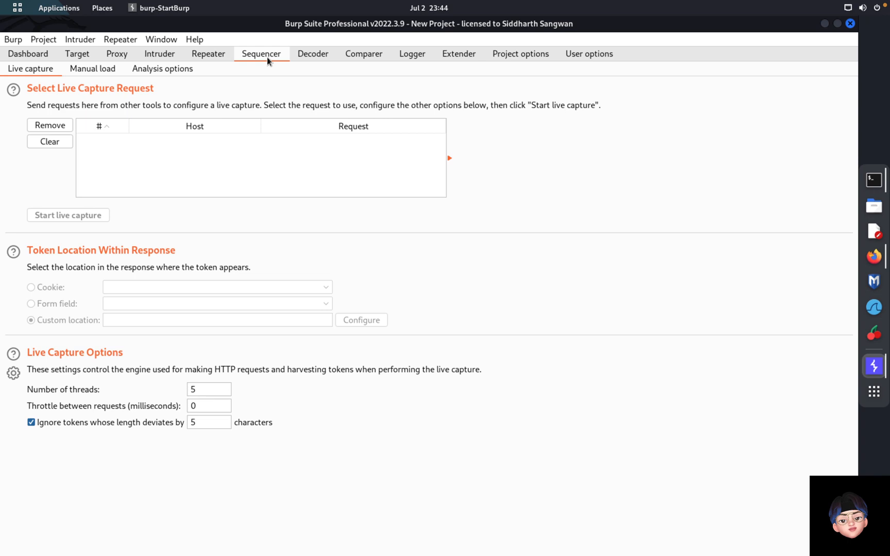
pyautogui.click(307, 59)
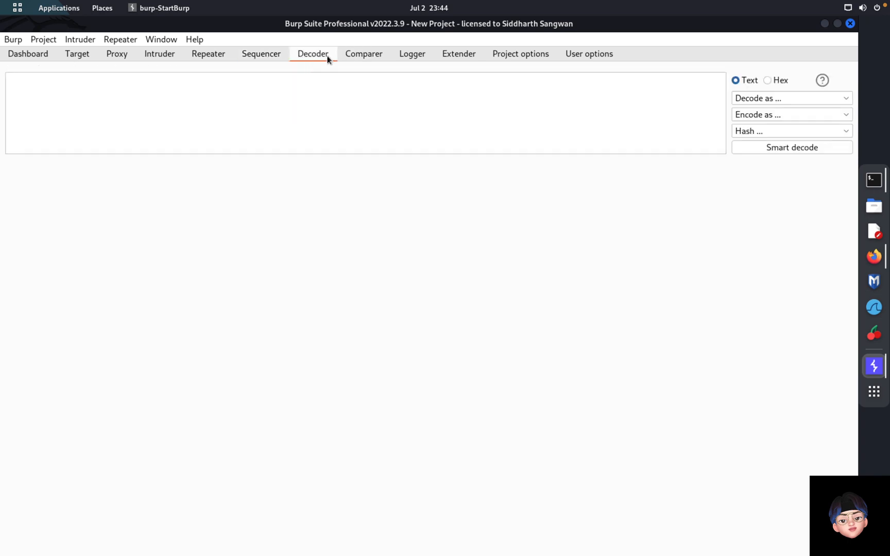
# Step: Enter a person's full name in Decoder's input and encode it as Base64
pyautogui.click(249, 92)
pyautogui.write('siddh')
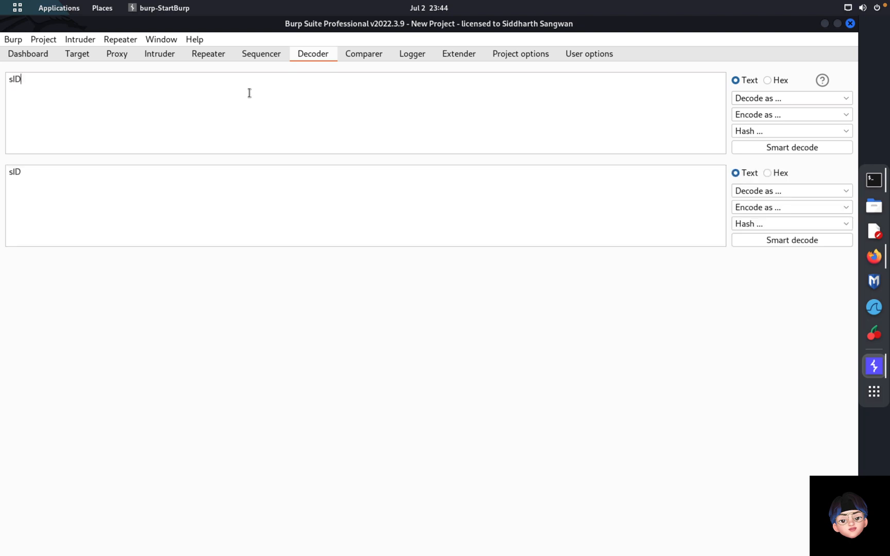
pyautogui.press('BackSpace')
pyautogui.press('BackSpace')
pyautogui.press('BackSpace')
pyautogui.press('BackSpace')
pyautogui.press('BackSpace')
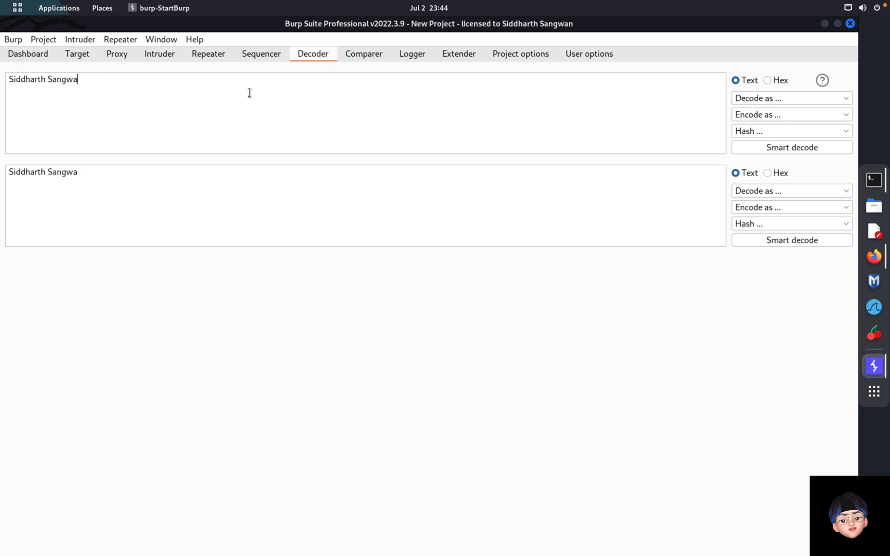
pyautogui.click(776, 99)
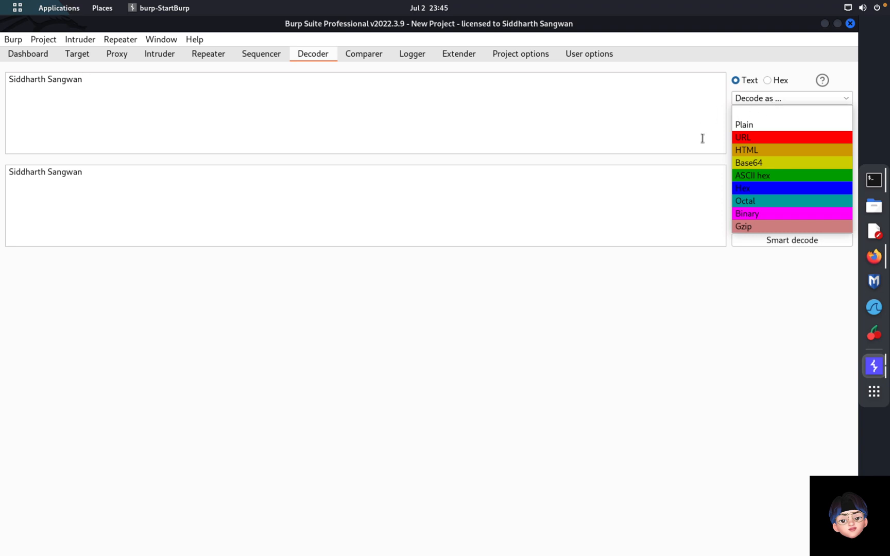
pyautogui.click(665, 138)
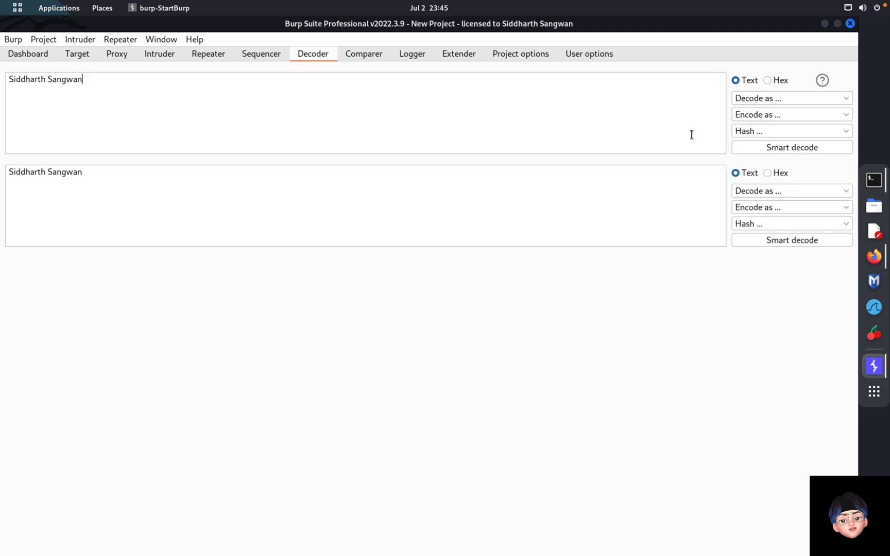
pyautogui.click(779, 114)
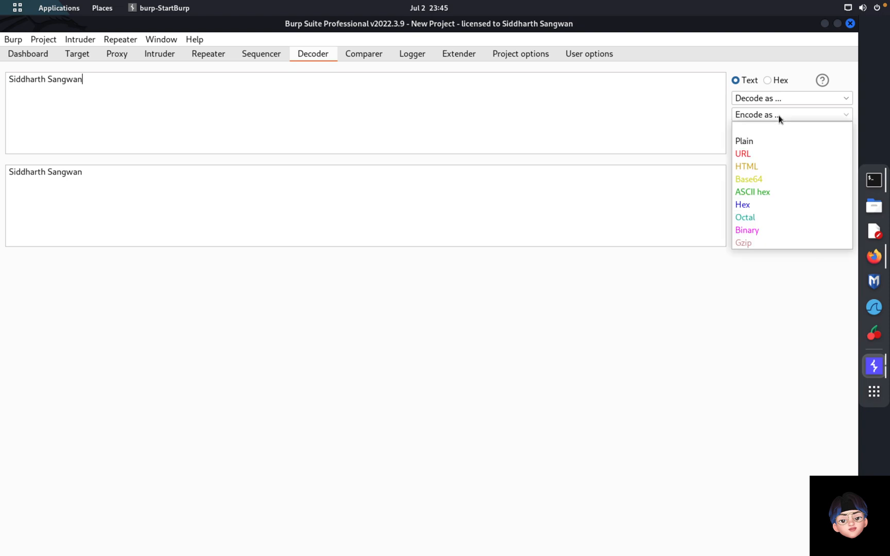
pyautogui.click(755, 179)
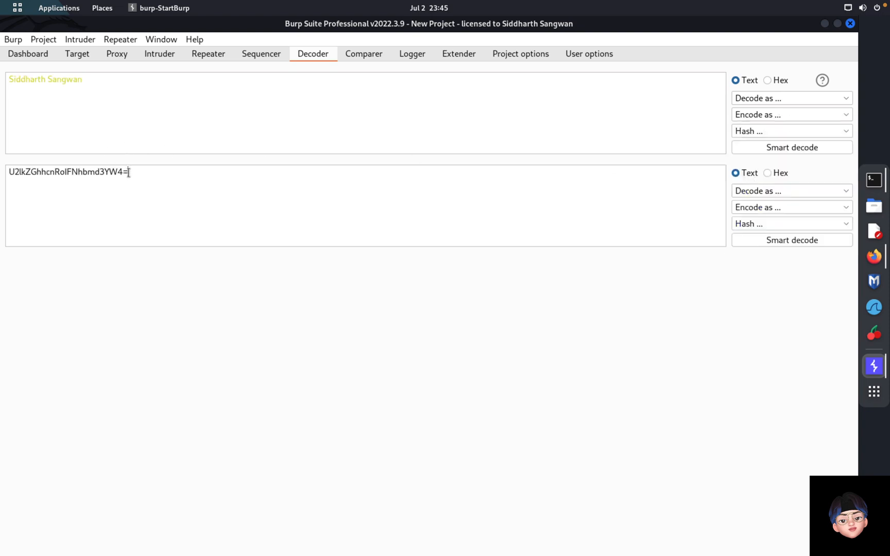
pyautogui.moveTo(129, 172); pyautogui.dragTo(8, 174)
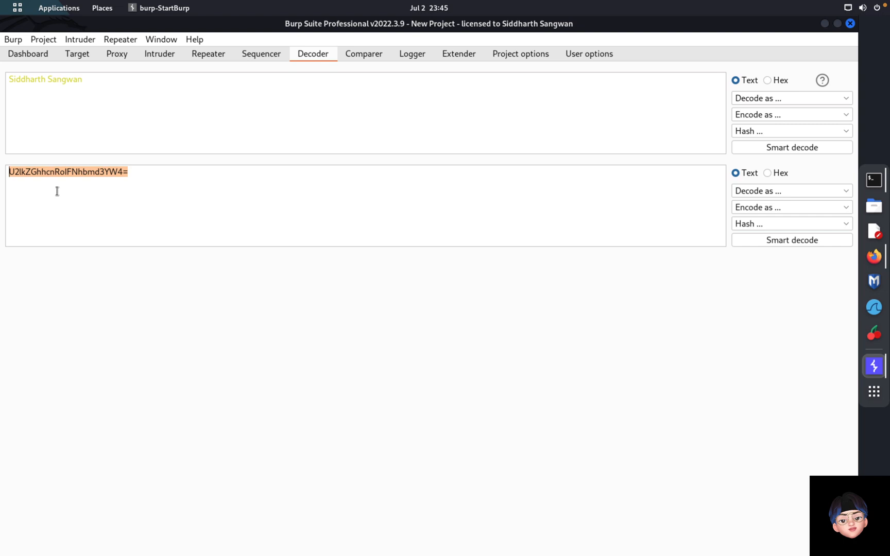
pyautogui.press('Right')
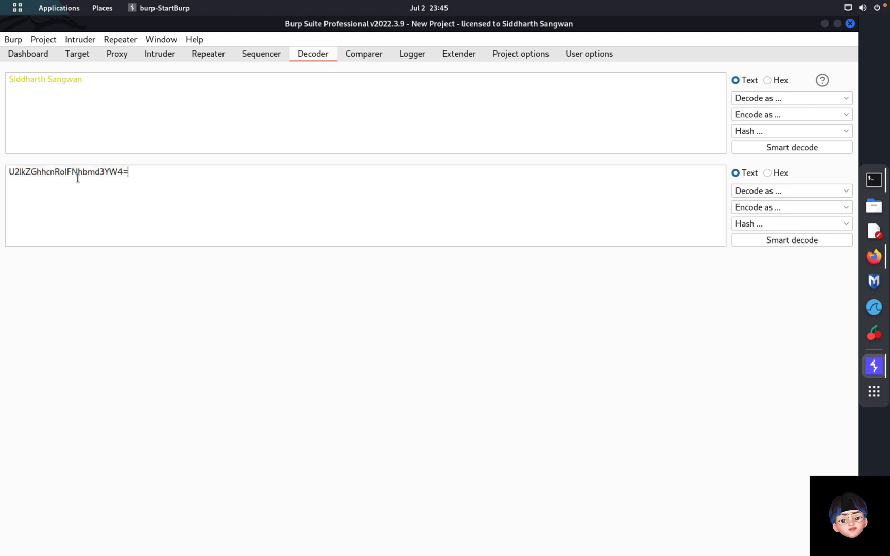
pyautogui.hotkey('shift', 'Left')
pyautogui.press('Right')
# Step: Decode the Base64 string back into the original name
pyautogui.click(791, 192)
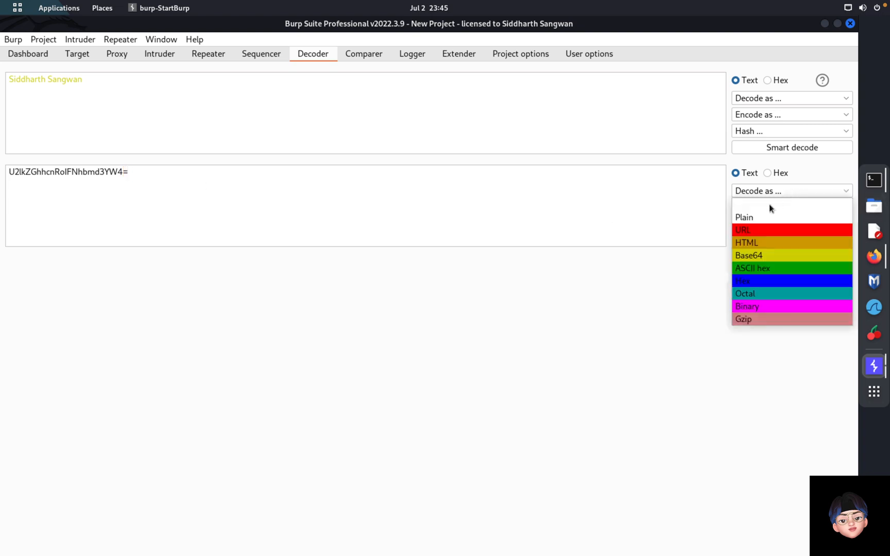
pyautogui.click(759, 257)
pyautogui.moveTo(91, 269); pyautogui.dragTo(10, 264)
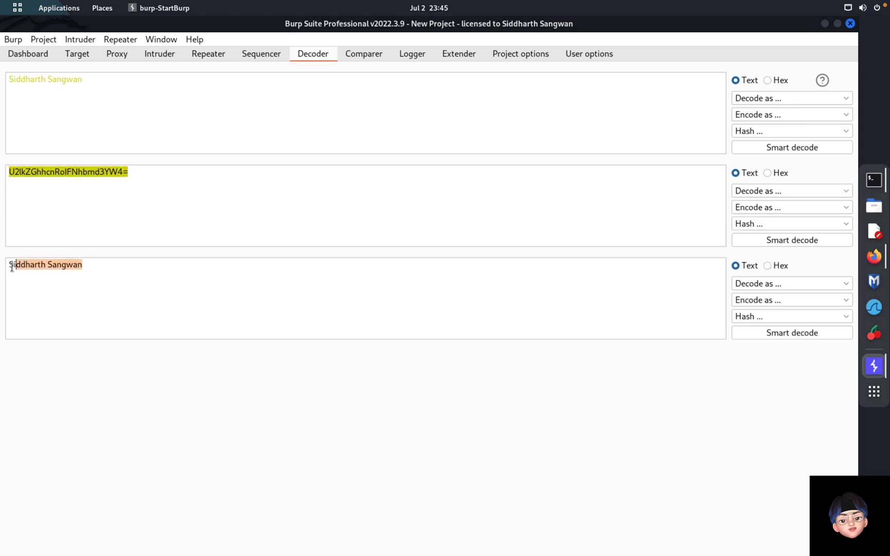
pyautogui.click(104, 271)
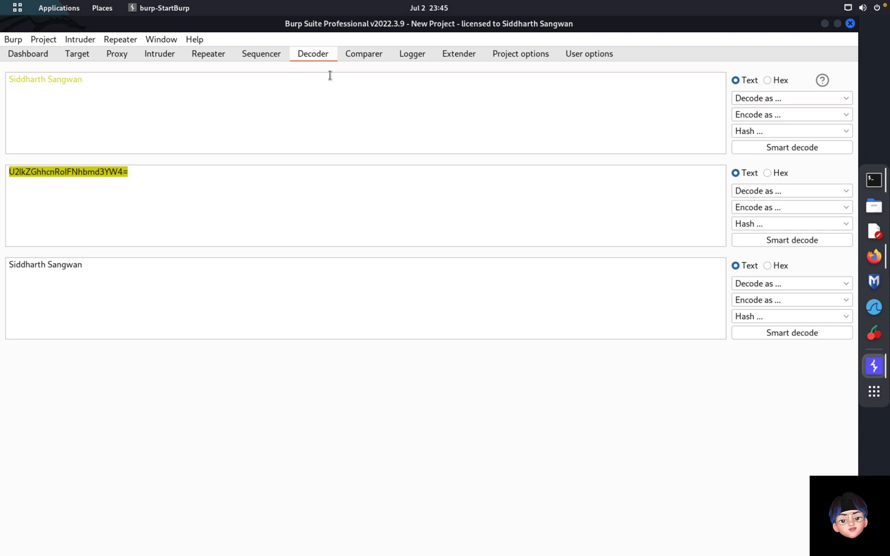
# Step: Hash the decoded name, trying BLAKE2B-256 and others before settling on MD5
pyautogui.click(755, 315)
pyautogui.scroll(-3, 756, 406)
pyautogui.click(756, 406)
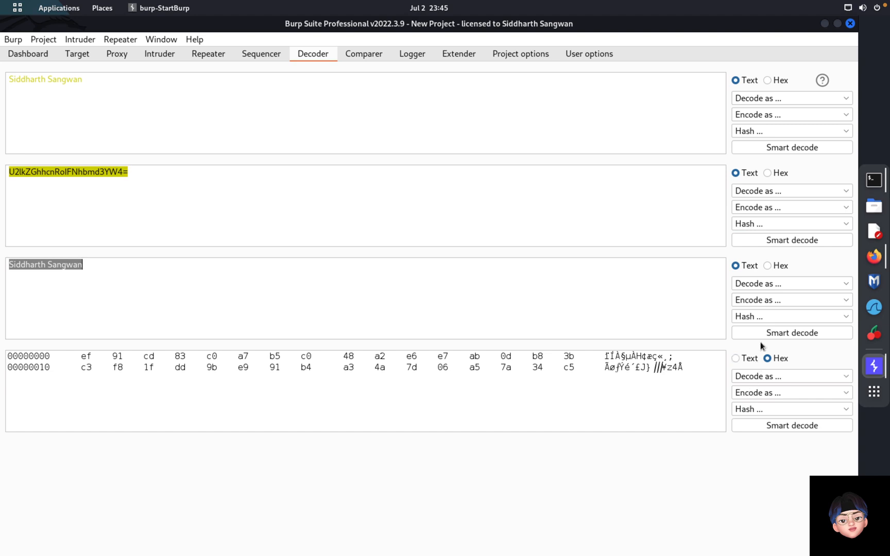
pyautogui.click(759, 316)
pyautogui.click(761, 420)
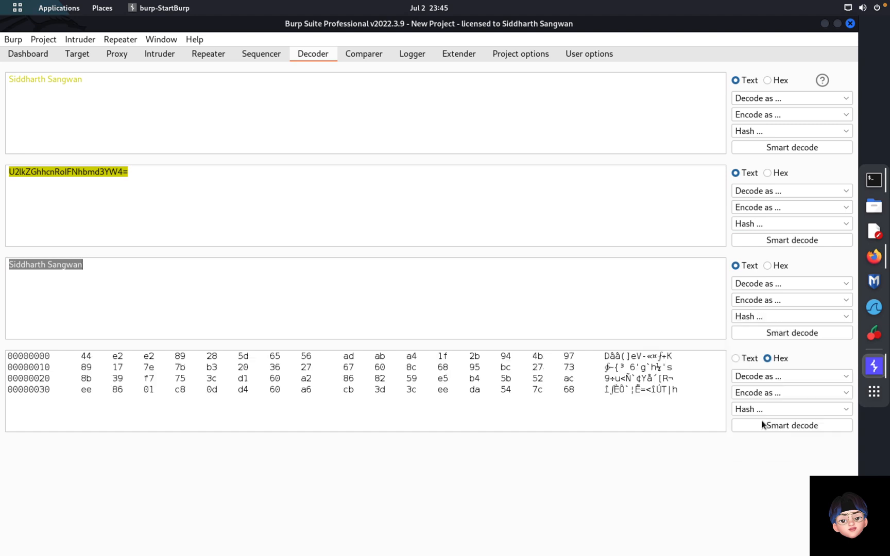
pyautogui.click(751, 320)
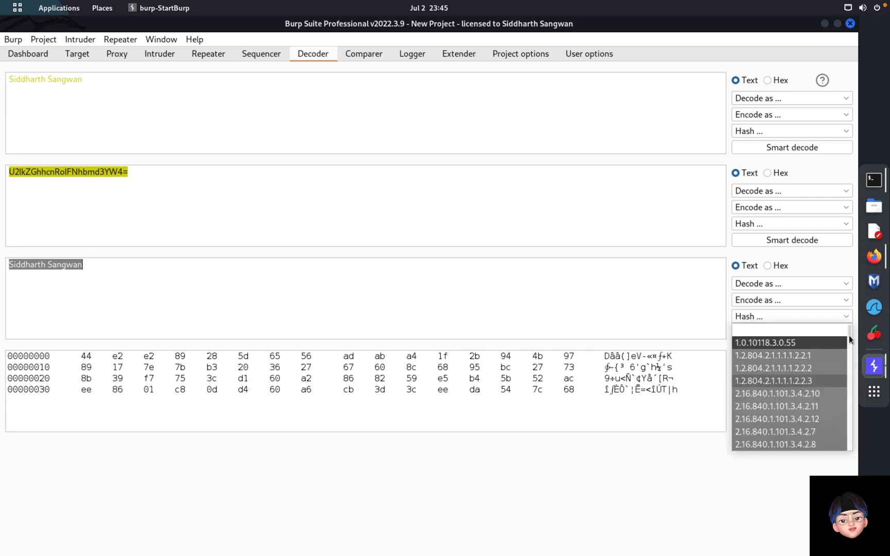
pyautogui.moveTo(849, 337); pyautogui.dragTo(851, 384)
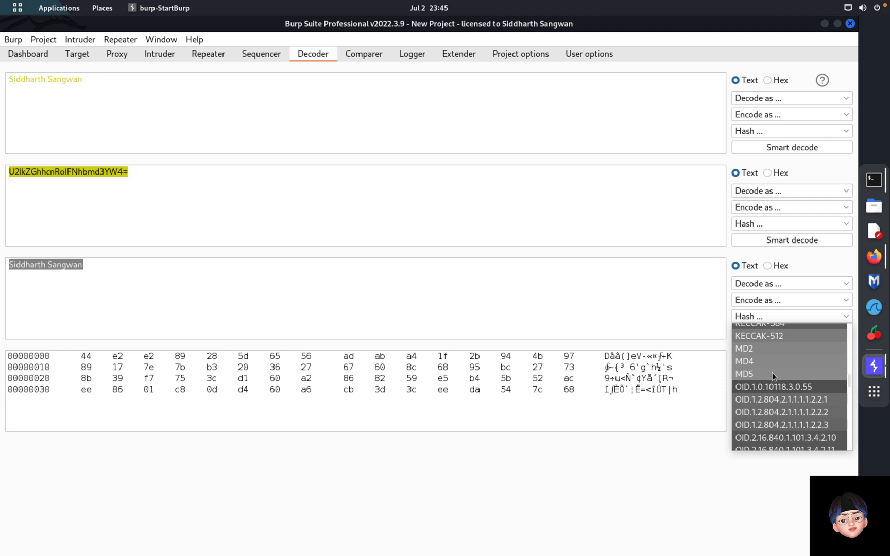
pyautogui.click(756, 373)
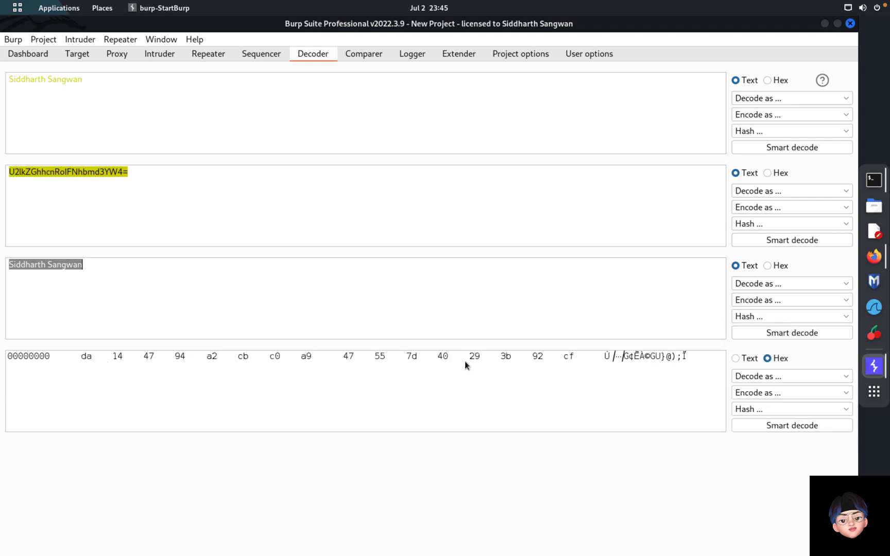
# Step: Encode the MD5 hash as Base64
pyautogui.click(758, 393)
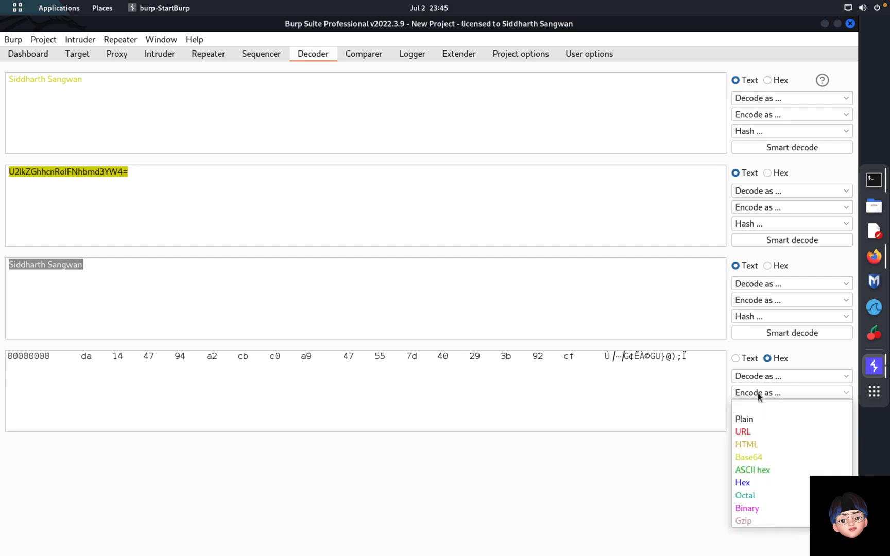
pyautogui.click(747, 457)
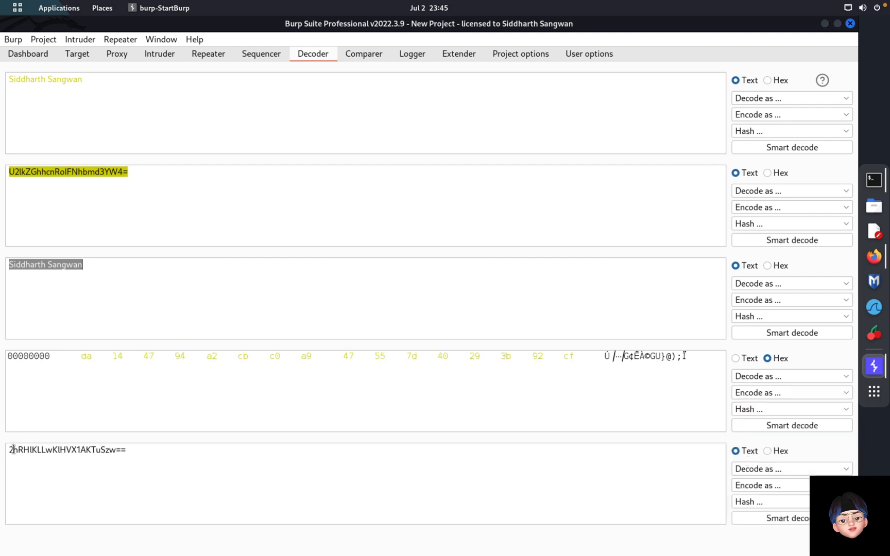
pyautogui.moveTo(127, 450); pyautogui.dragTo(12, 451)
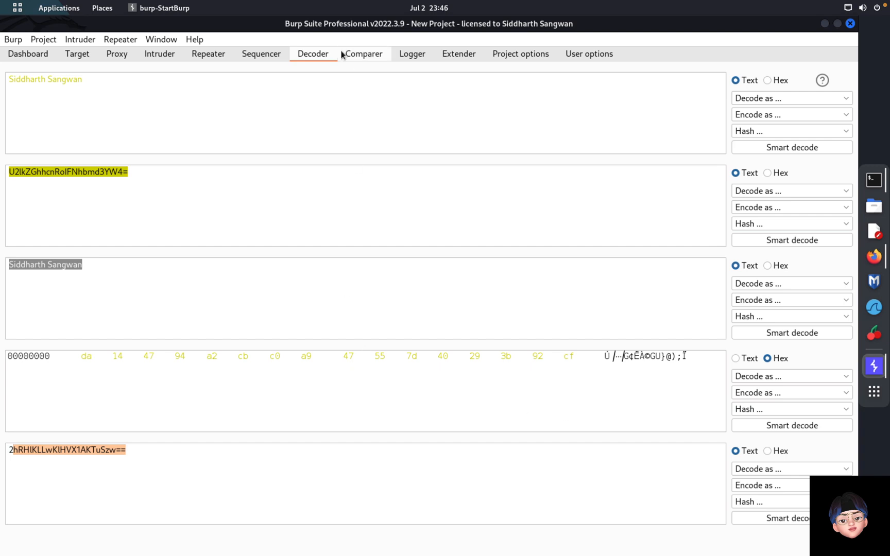
pyautogui.click(367, 59)
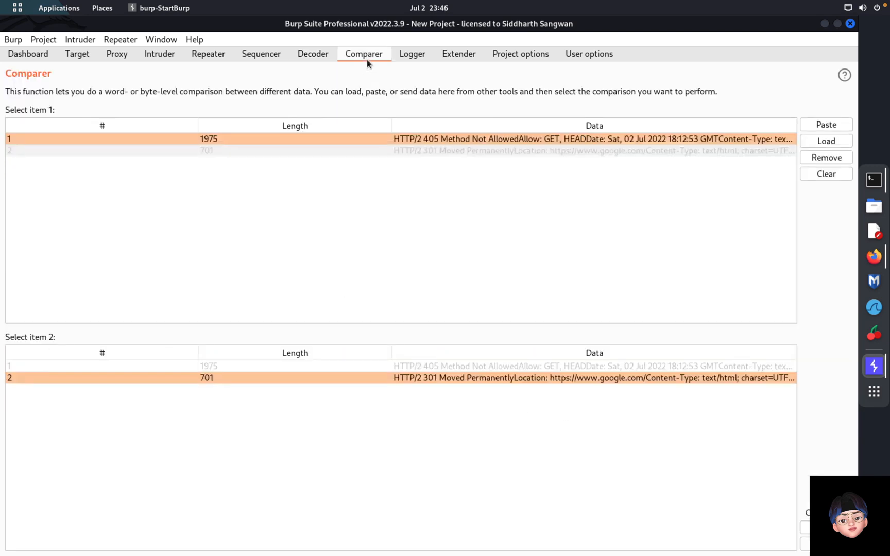
# Step: Scroll through Logger's request history, then pause the crawl and audit task on the Dashboard
pyautogui.click(420, 55)
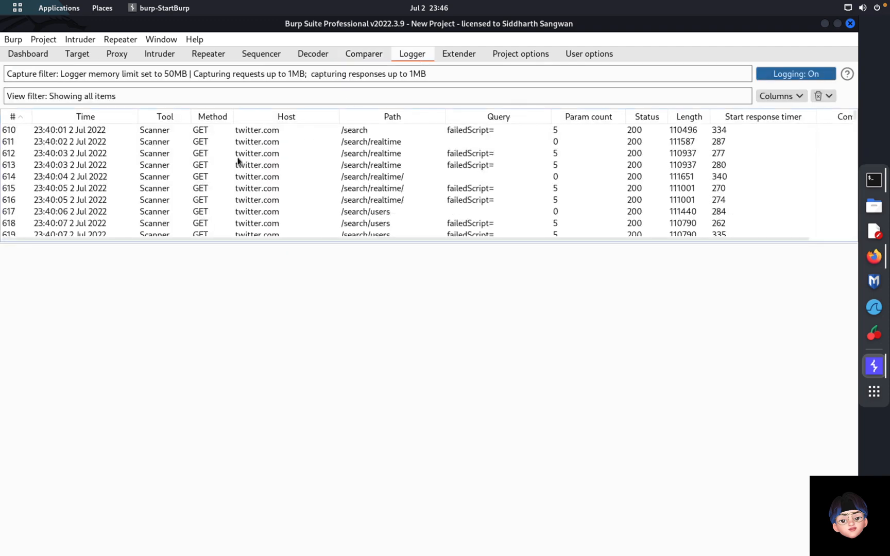
pyautogui.scroll(-1, 238, 161)
pyautogui.scroll(-1, 237, 160)
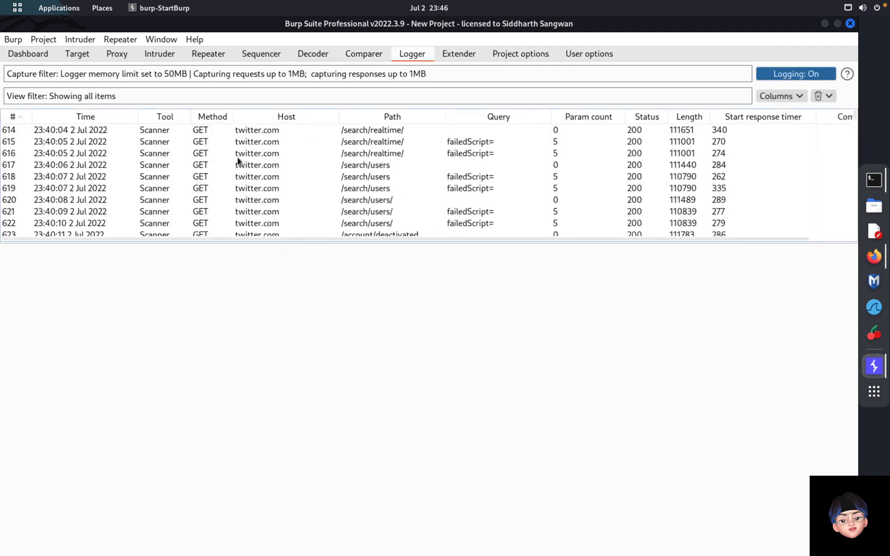
pyautogui.scroll(-3, 238, 160)
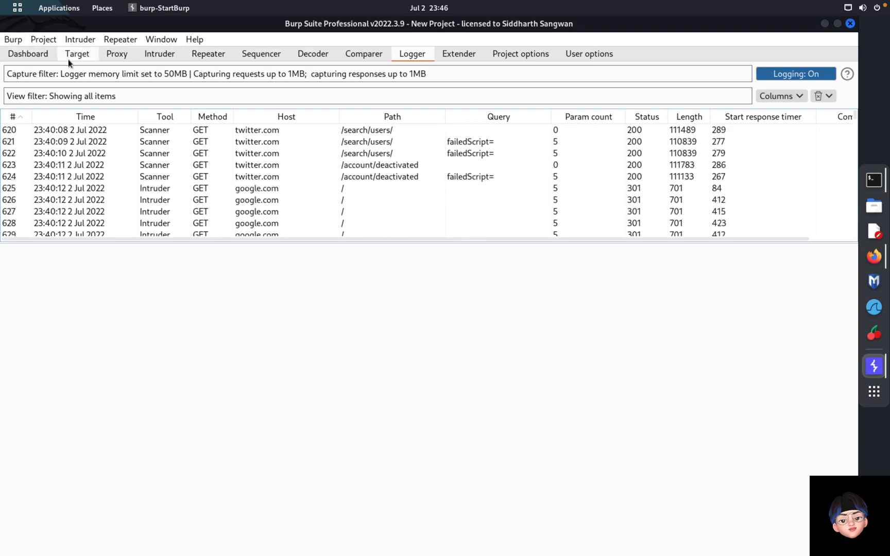
pyautogui.click(39, 56)
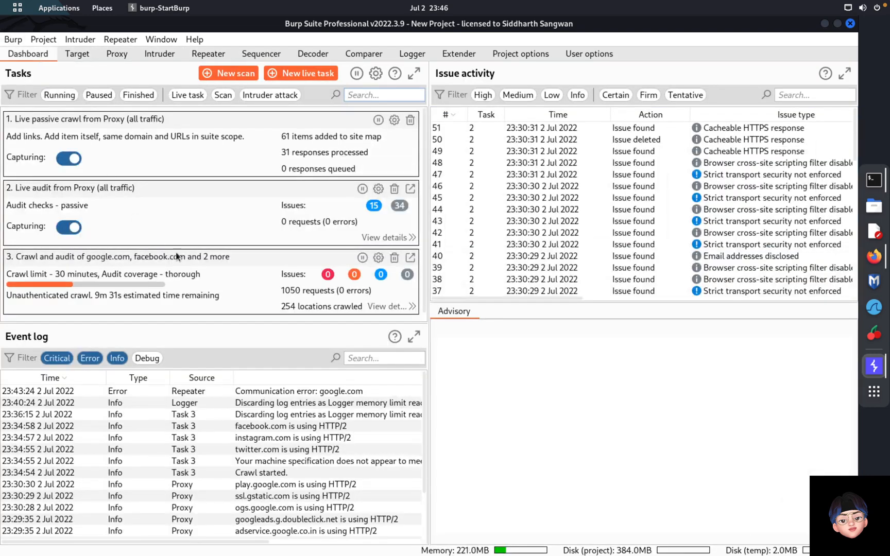
pyautogui.click(362, 258)
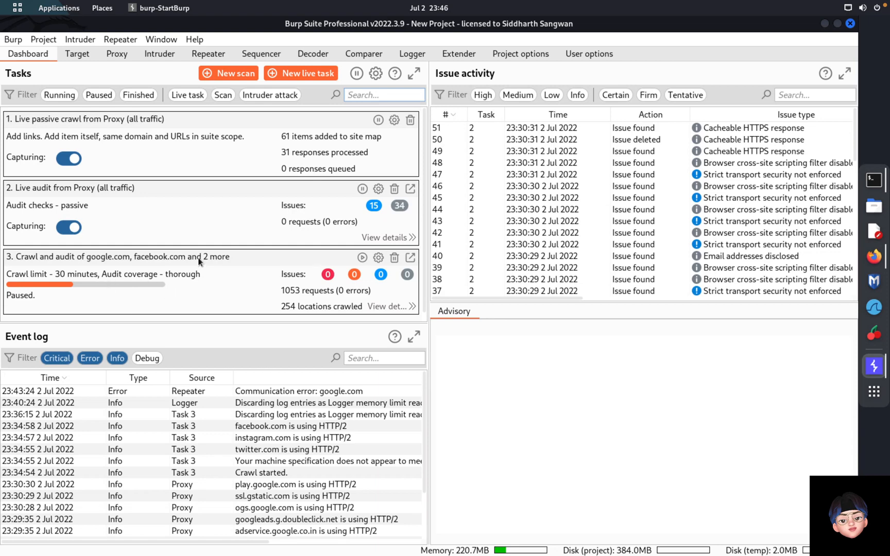
# Step: Look over Intruder's setup, Repeater and Sequencer, then come back to Logger's request history
pyautogui.click(159, 56)
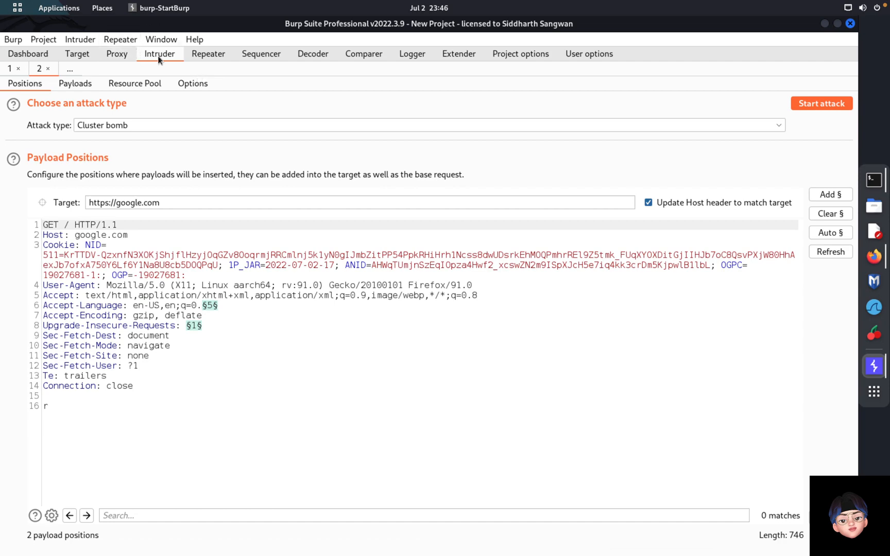
pyautogui.click(209, 56)
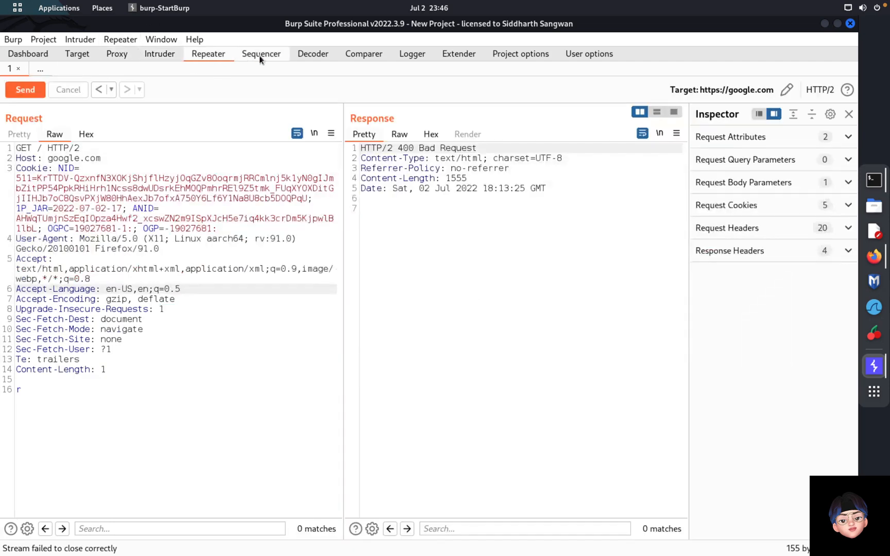
pyautogui.click(260, 56)
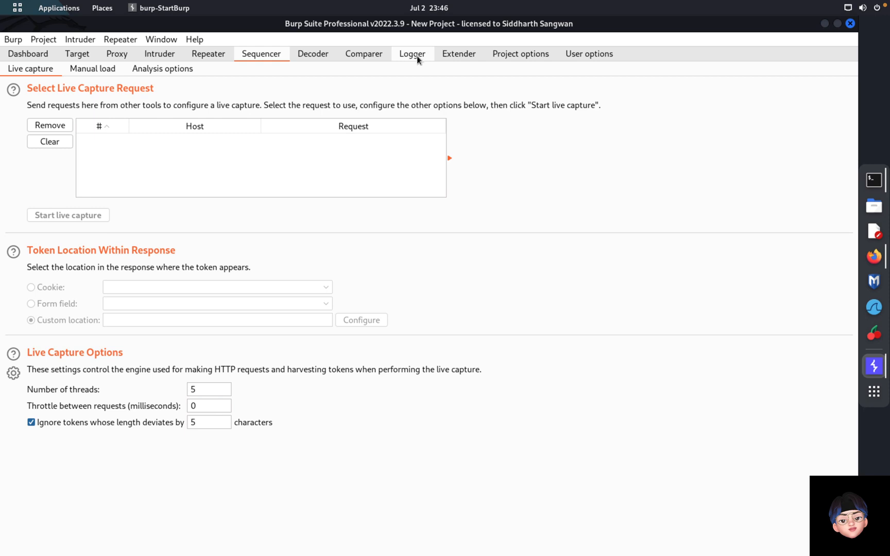
pyautogui.click(417, 57)
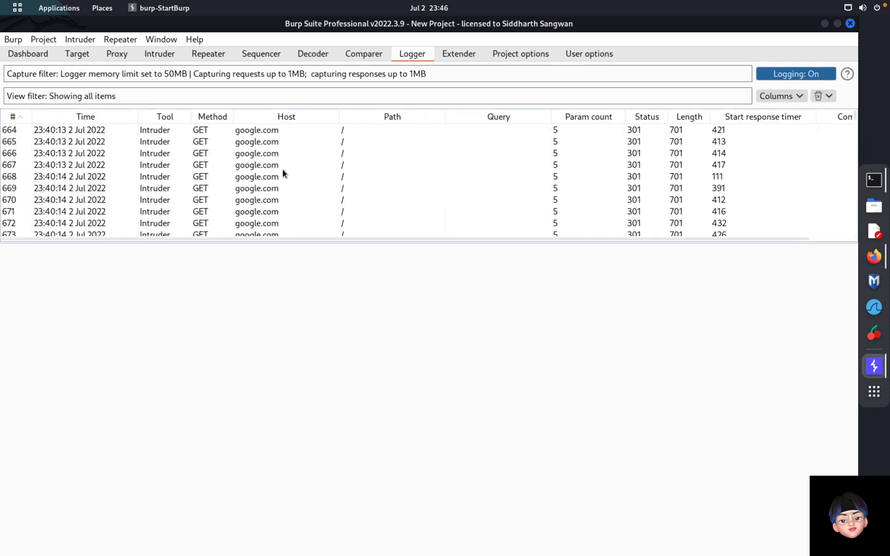
# Step: Install the .NET Beautifier extension from the BApp Store
pyautogui.click(459, 58)
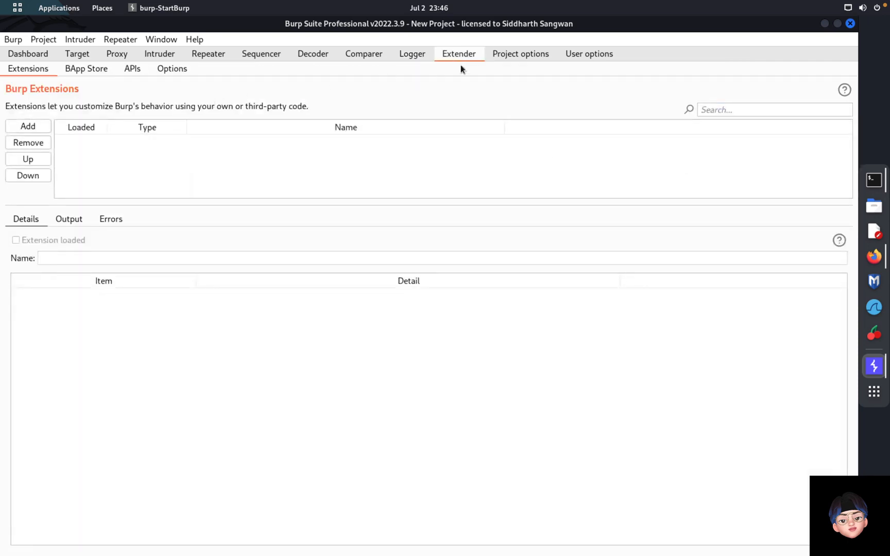
pyautogui.click(89, 72)
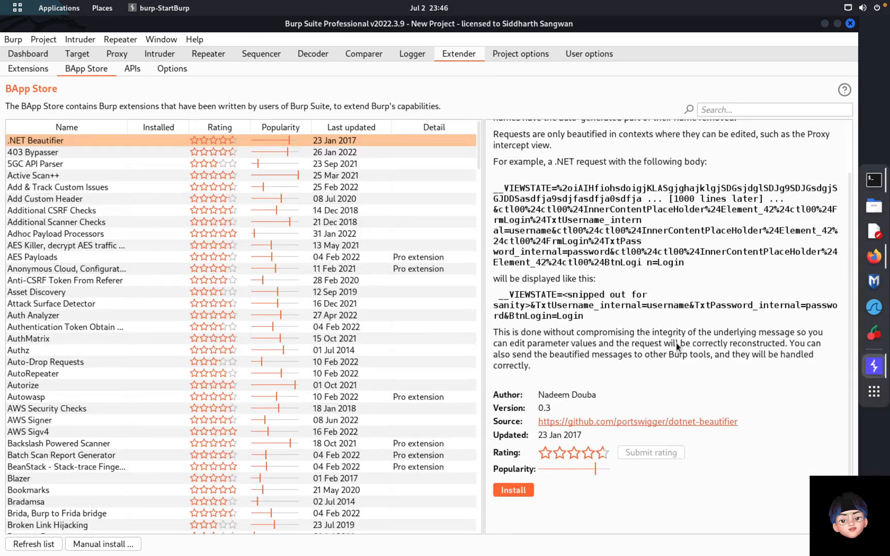
pyautogui.click(517, 490)
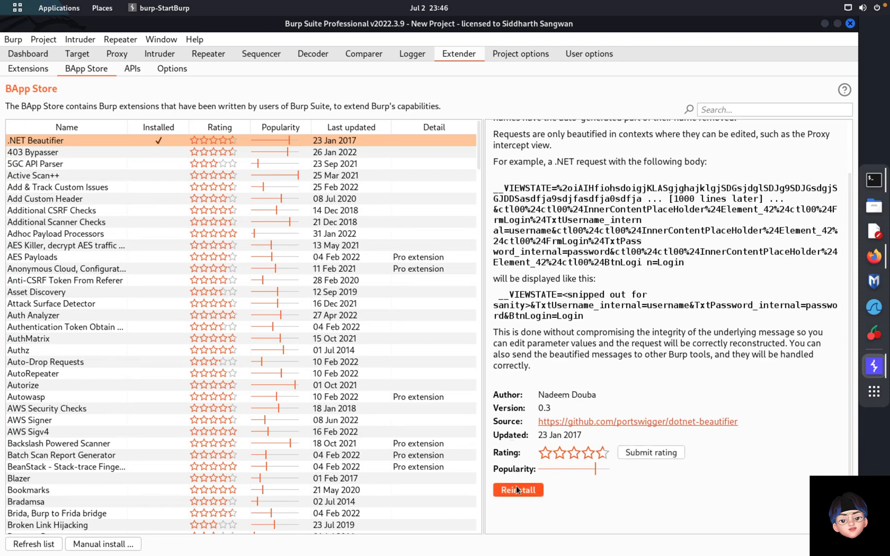
# Step: Unload .NET Beautifier and remove it, leaving the extensions list empty
pyautogui.click(31, 70)
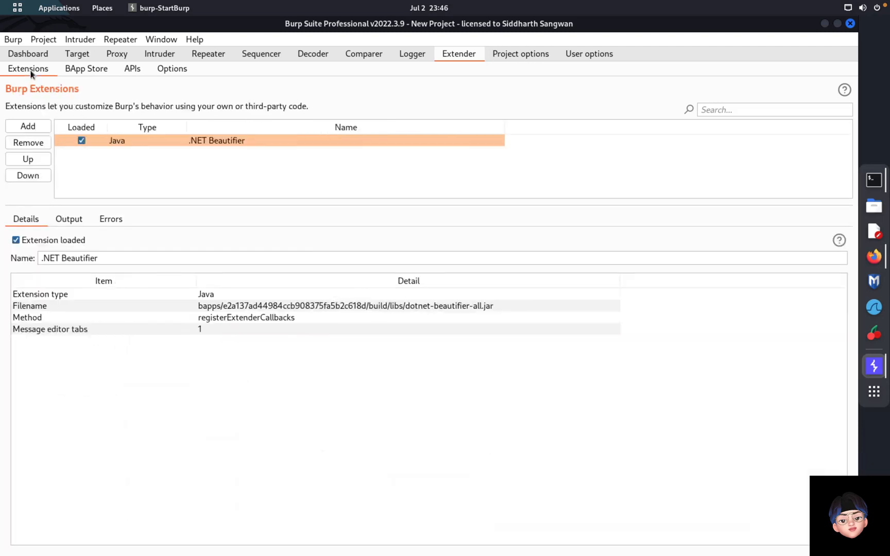
pyautogui.click(81, 140)
pyautogui.click(465, 338)
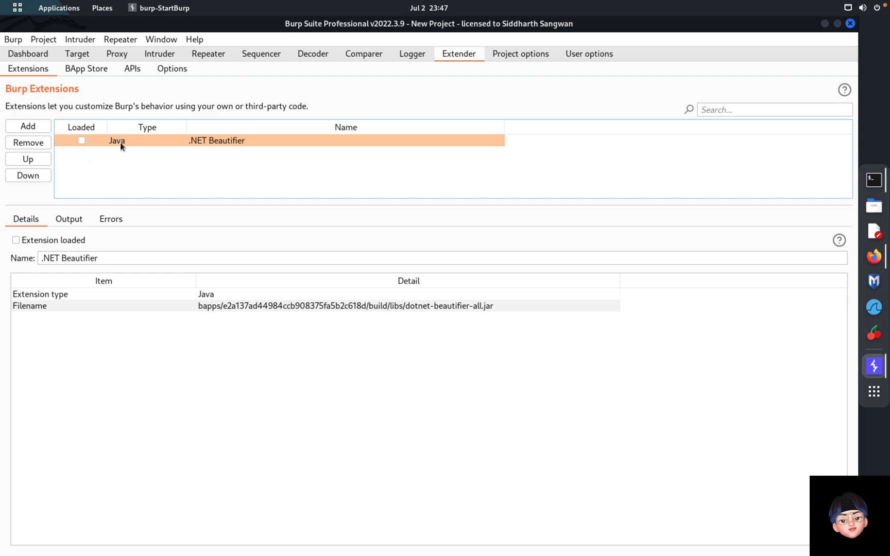
pyautogui.click(27, 145)
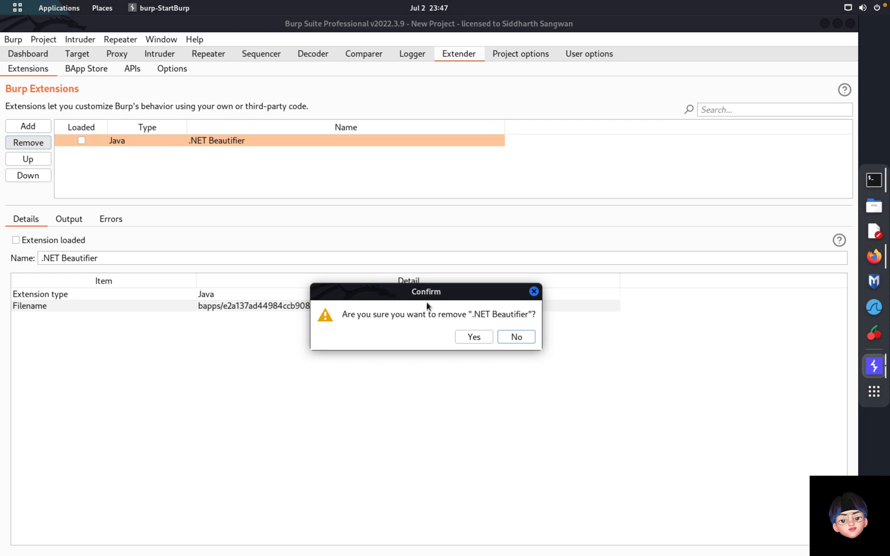
pyautogui.click(466, 336)
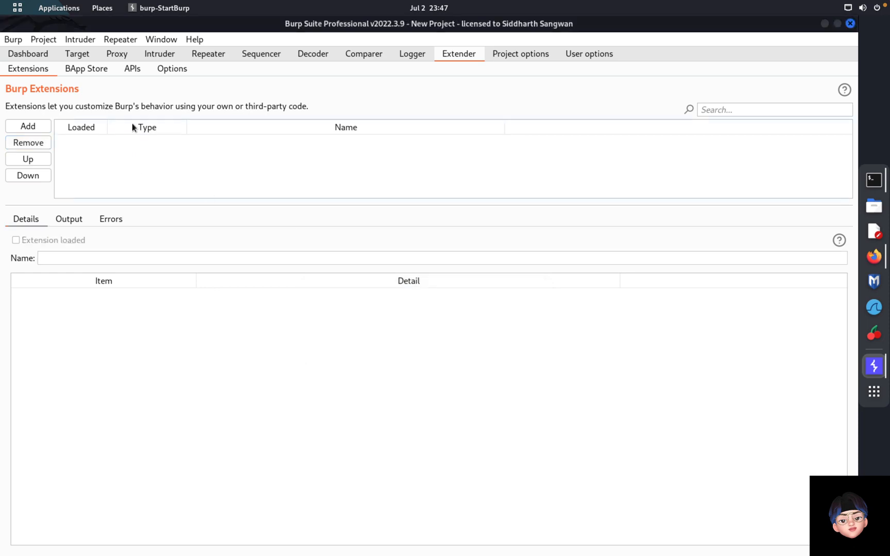
# Step: Browse Extender's APIs interfaces and its Options settings
pyautogui.click(130, 69)
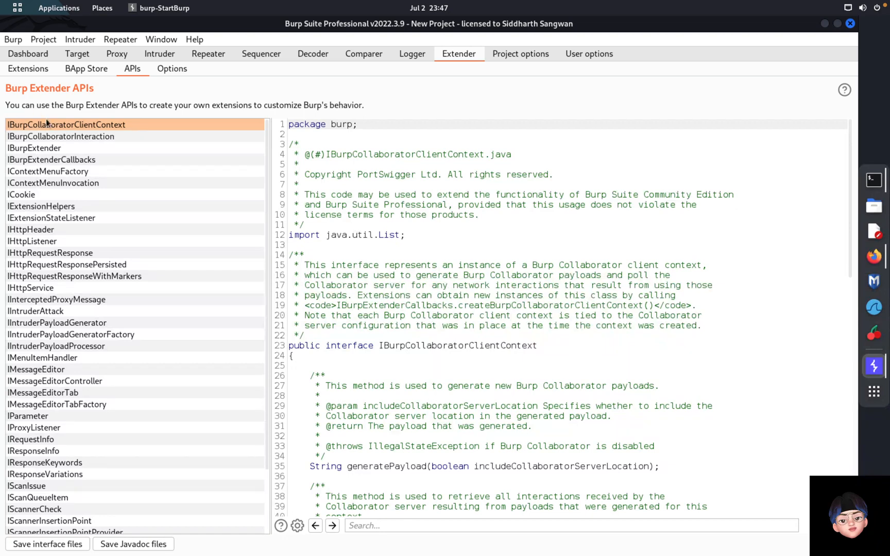
pyautogui.scroll(-1, 362, 258)
pyautogui.scroll(1, 363, 258)
pyautogui.click(172, 71)
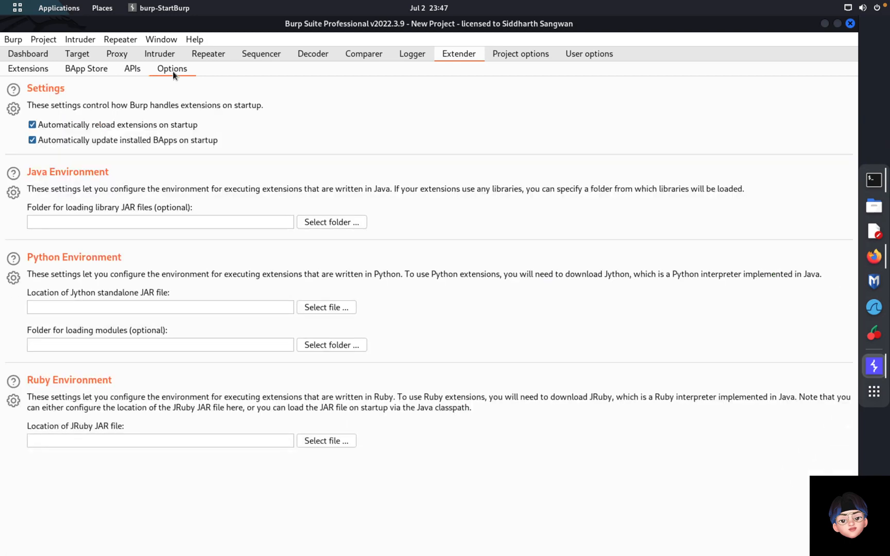
# Step: Read the Add Custom Header and Adhoc Payload Processors store entries, then view Project options Connections
pyautogui.click(85, 70)
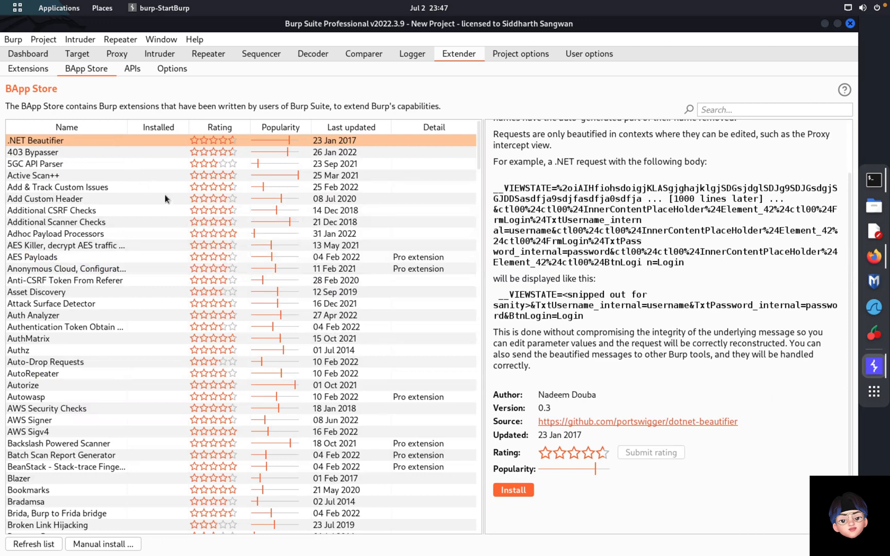
pyautogui.click(165, 199)
pyautogui.scroll(-2, 553, 361)
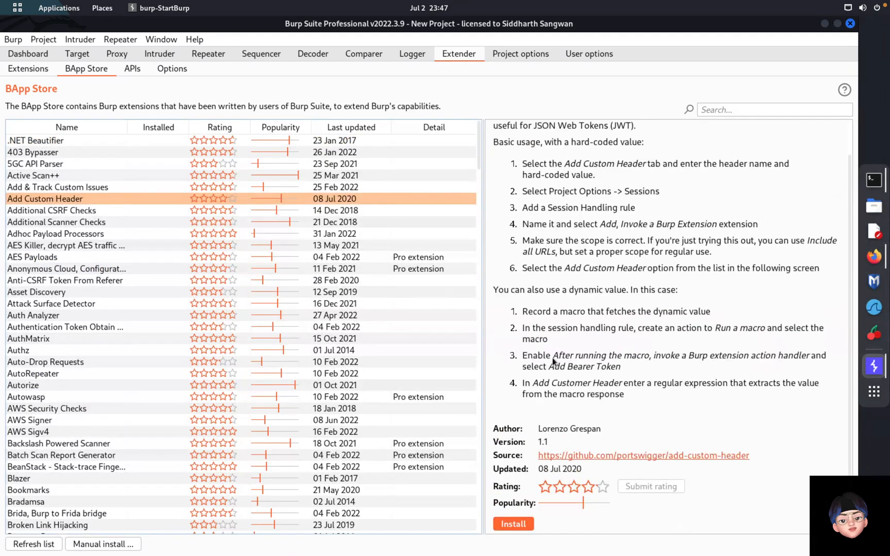
pyautogui.click(129, 234)
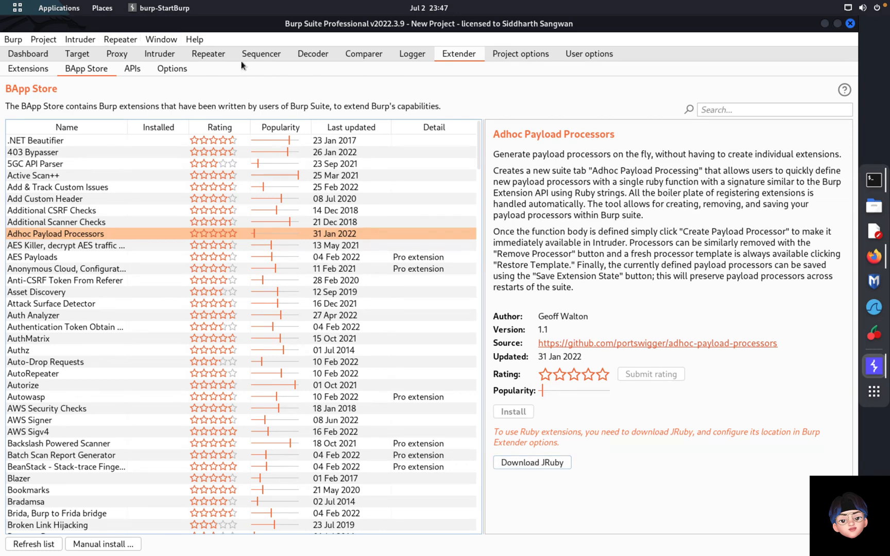
pyautogui.click(174, 69)
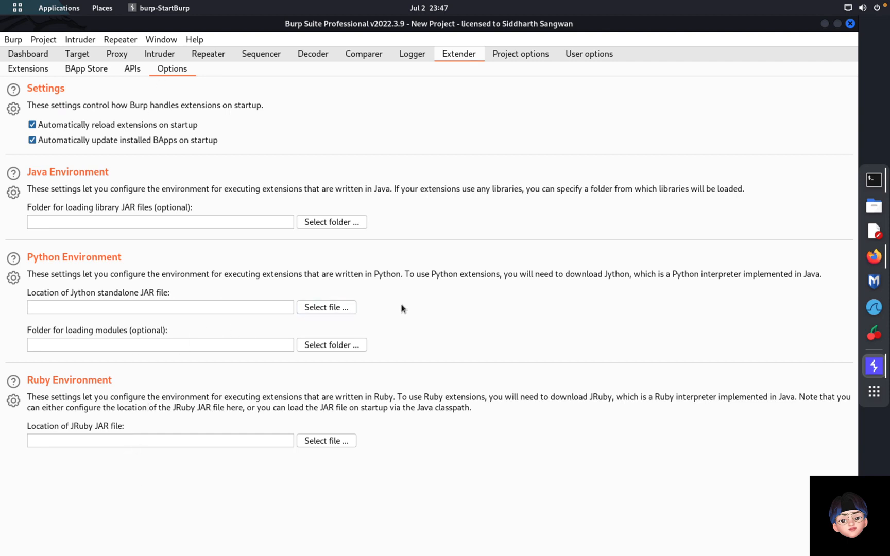
pyautogui.click(522, 59)
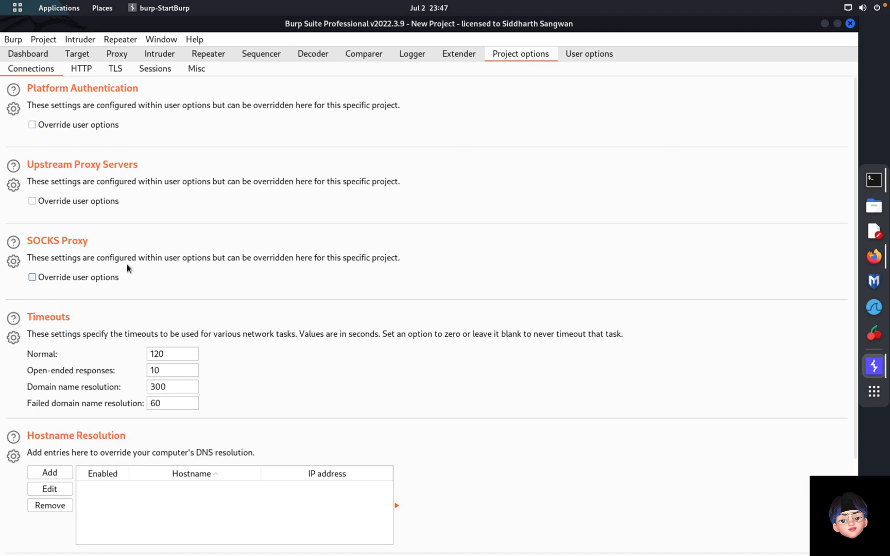
# Step: Look over Project options Misc logging settings, then glance at Intruder, Repeater and Sequencer
pyautogui.click(192, 71)
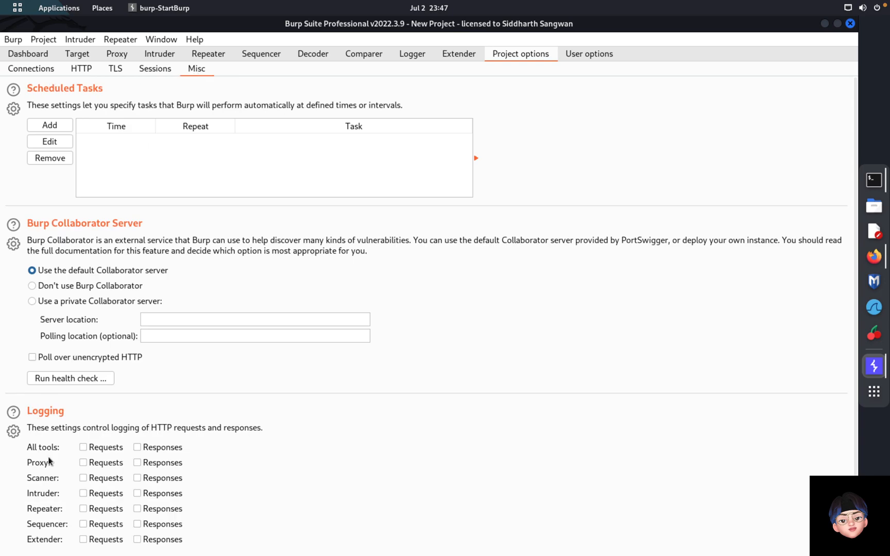
pyautogui.scroll(-2, 272, 425)
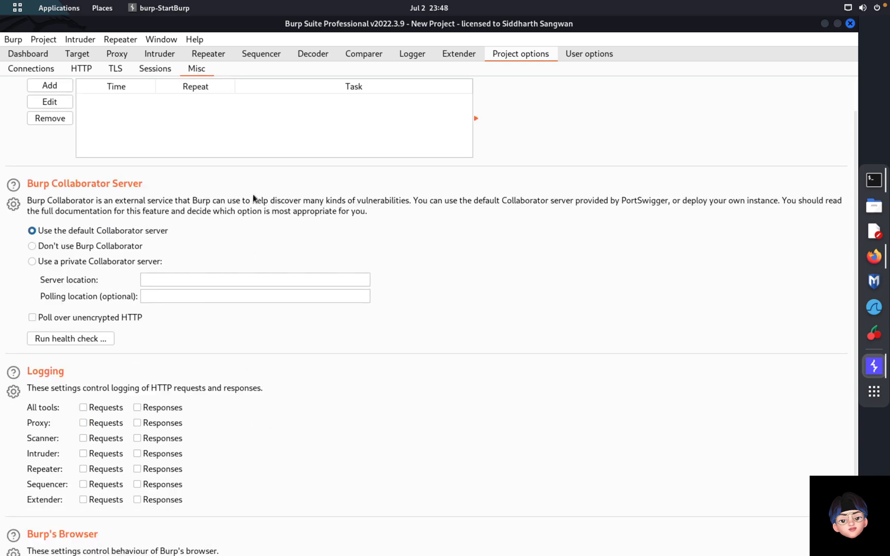
pyautogui.click(160, 54)
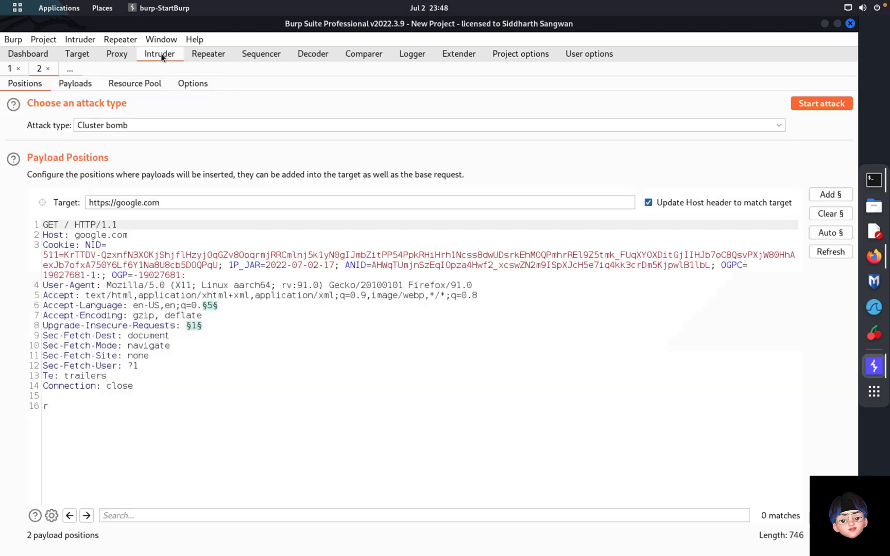
pyautogui.click(208, 56)
pyautogui.click(264, 56)
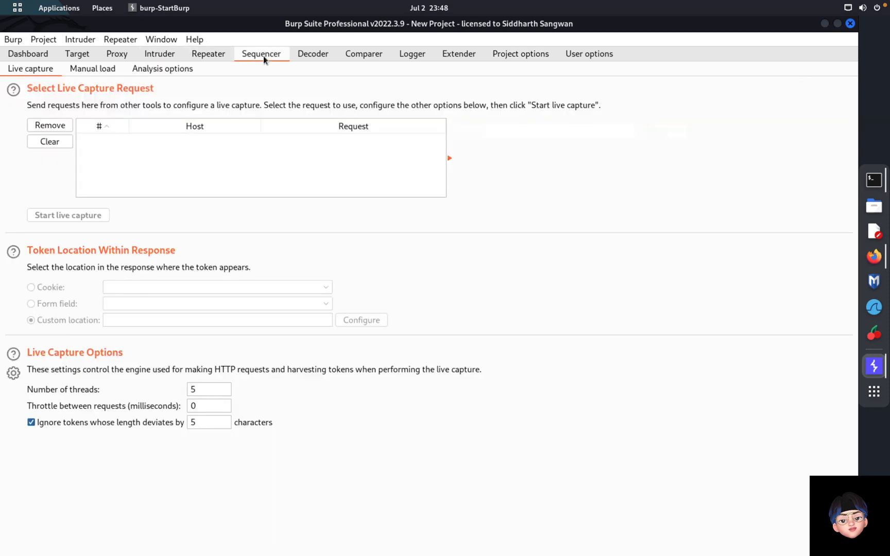
# Step: Tick All tools Requests logging but cancel the log file choice, leaving logging off, then return to Repeater
pyautogui.click(506, 55)
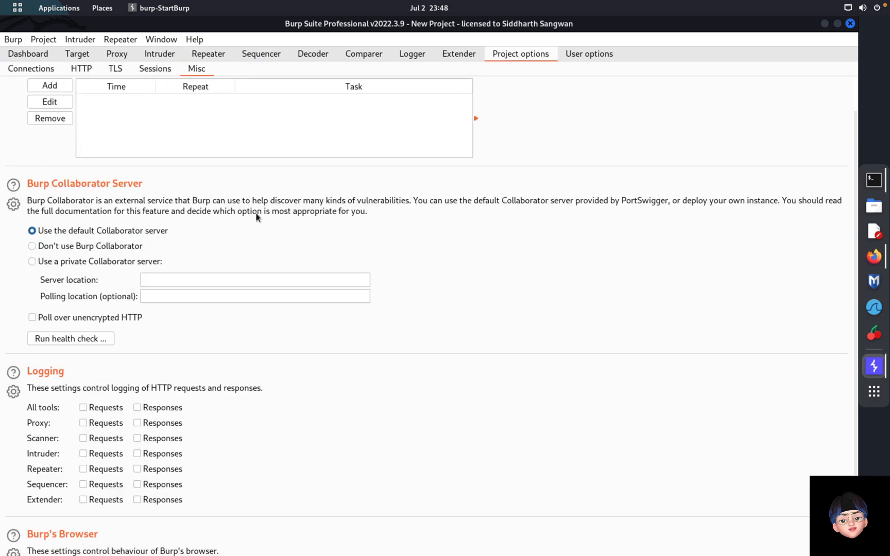
pyautogui.click(82, 406)
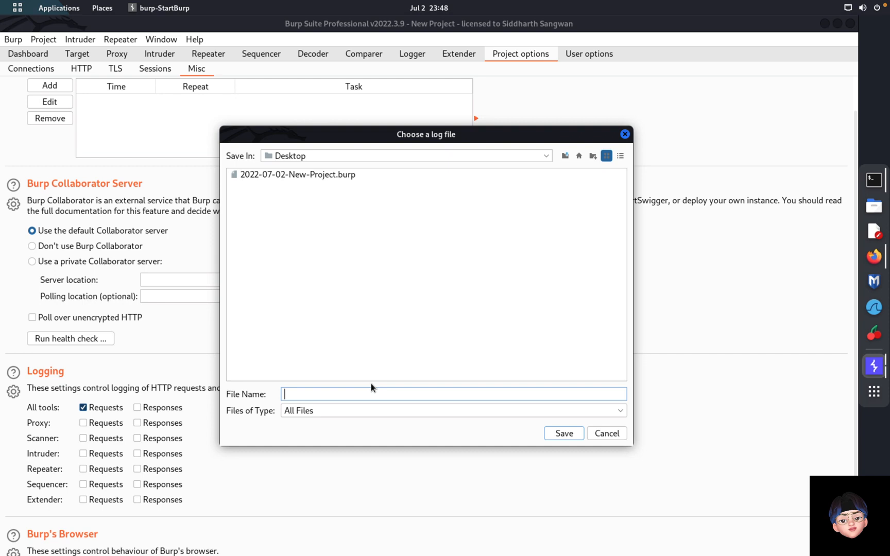
pyautogui.click(602, 435)
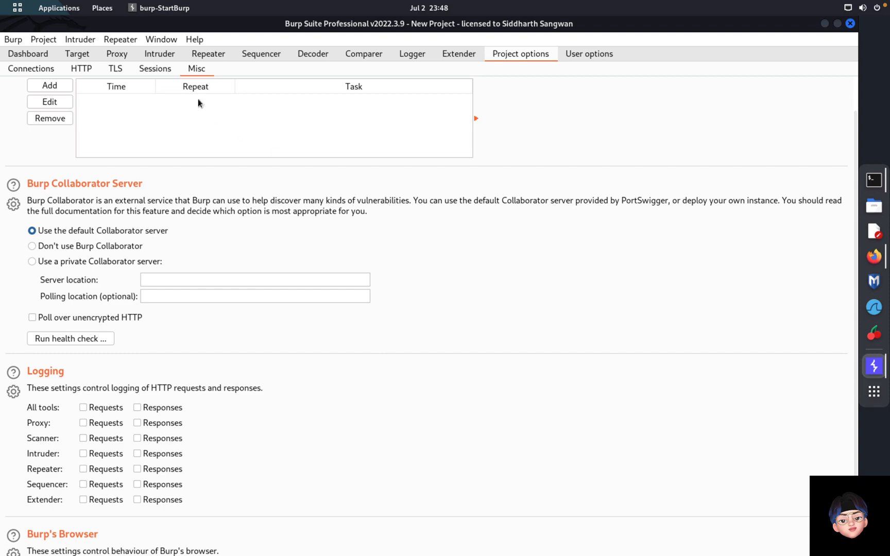
pyautogui.click(116, 55)
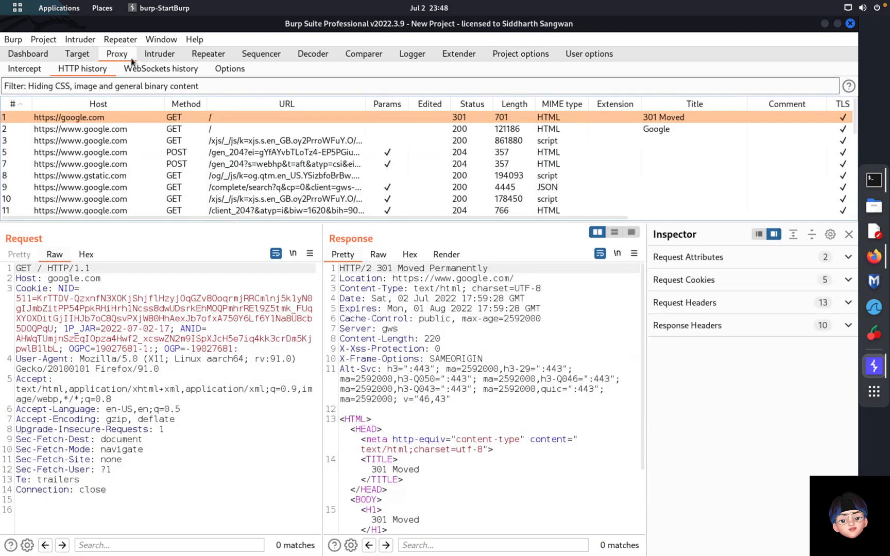
pyautogui.click(217, 59)
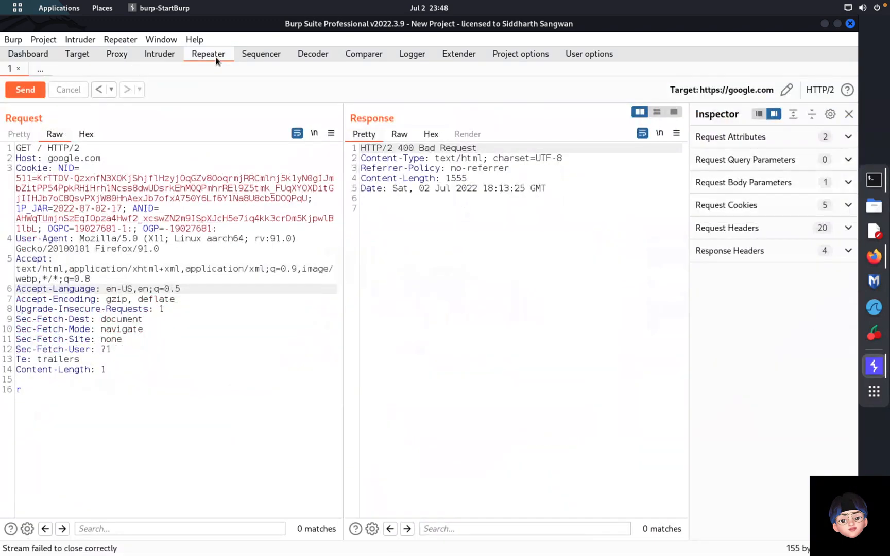
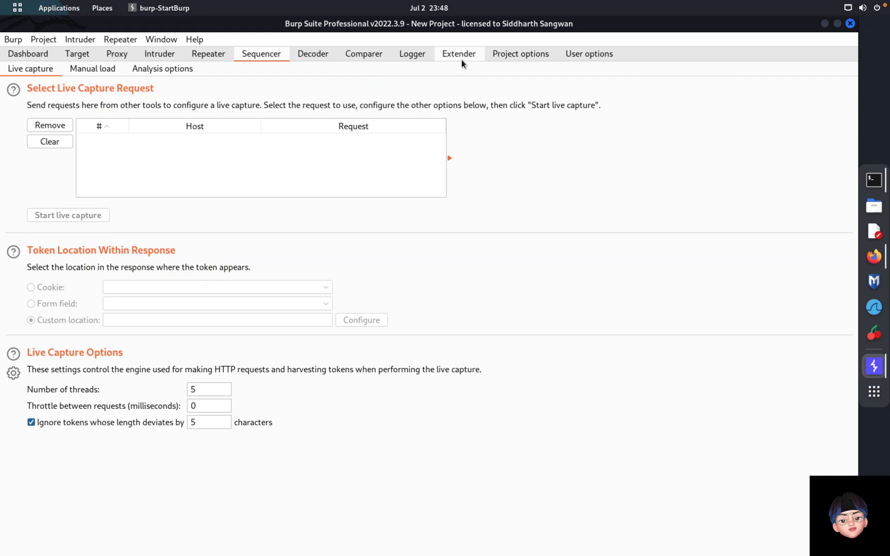
# Step: Move to the project-wide options, then bring up Firefox on the testphp.vulnweb.com Acunetix Art home page
pyautogui.click(519, 57)
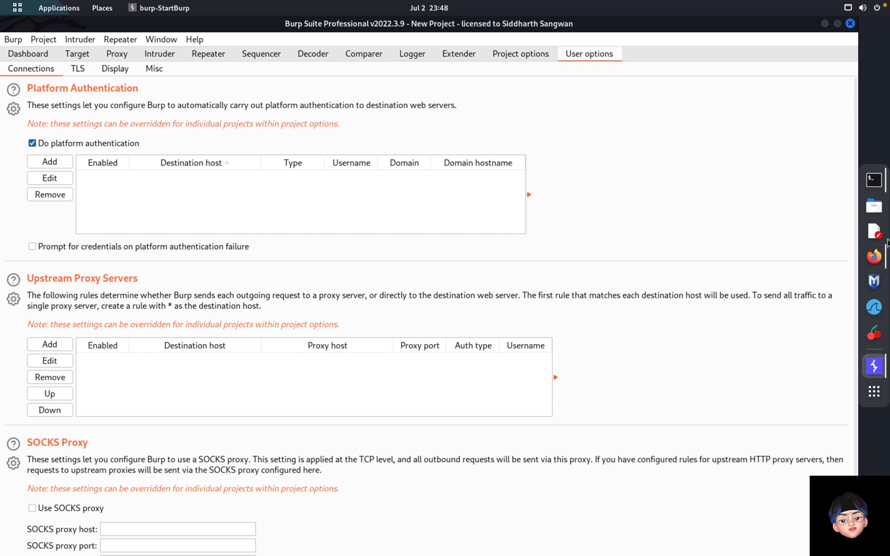
pyautogui.click(874, 256)
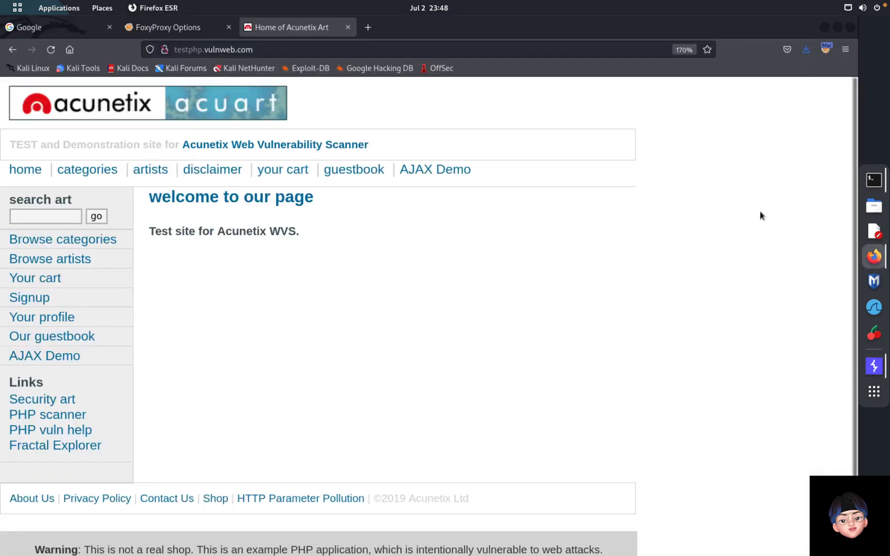
pyautogui.click(870, 364)
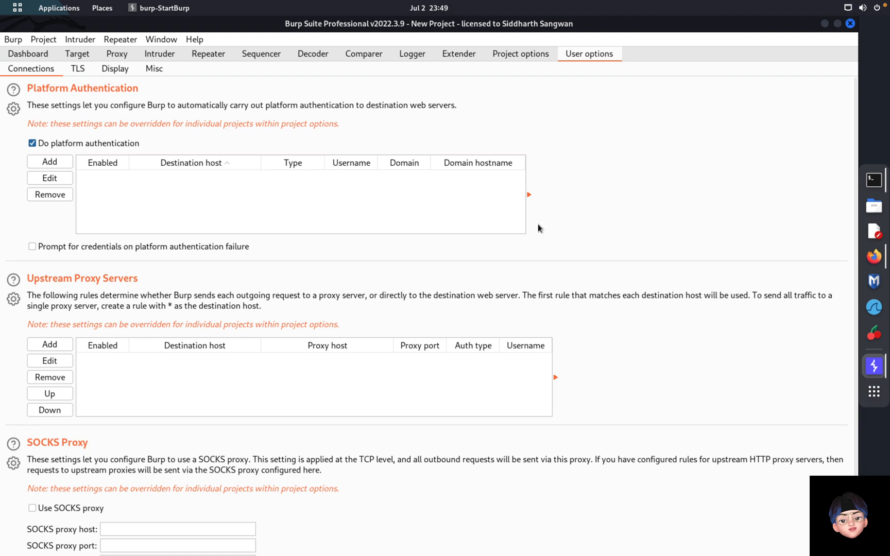
# Step: Look over the Display, TLS and Misc user settings, then return to the Dashboard's paused google.com crawl
pyautogui.click(113, 71)
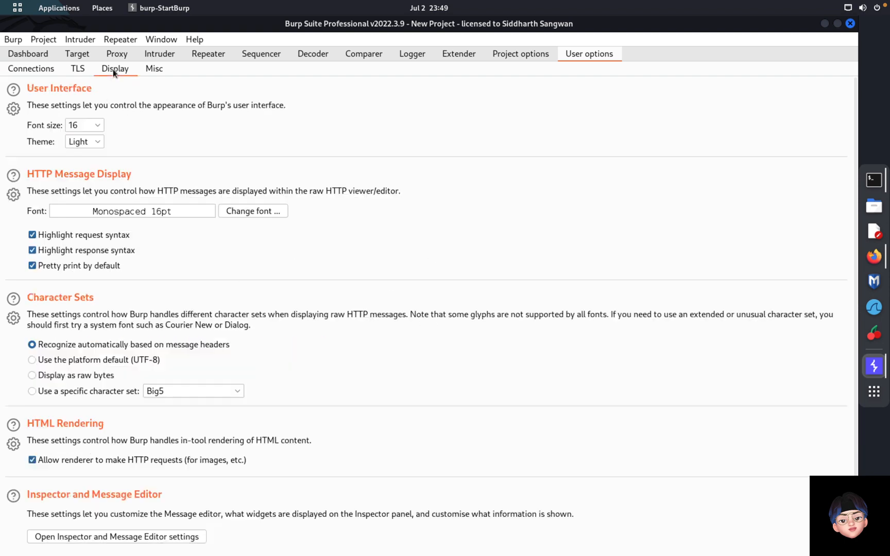
pyautogui.click(78, 70)
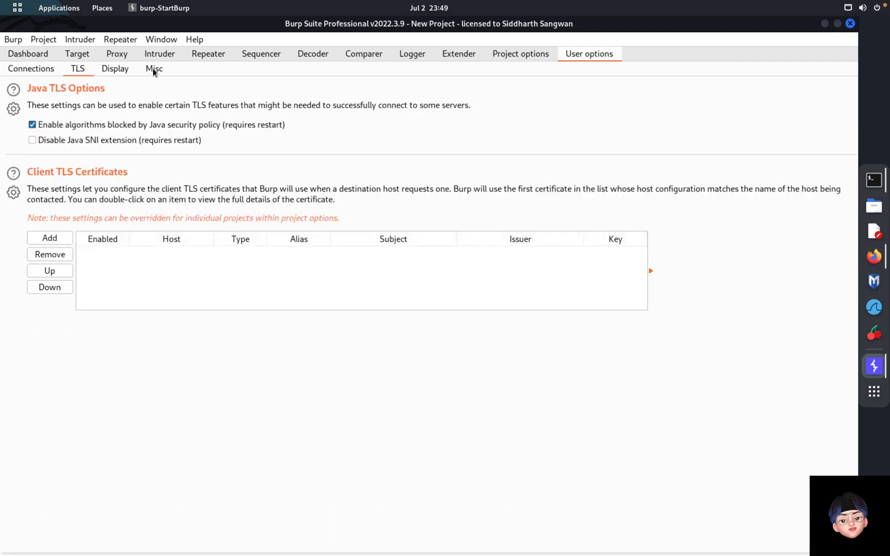
pyautogui.click(153, 72)
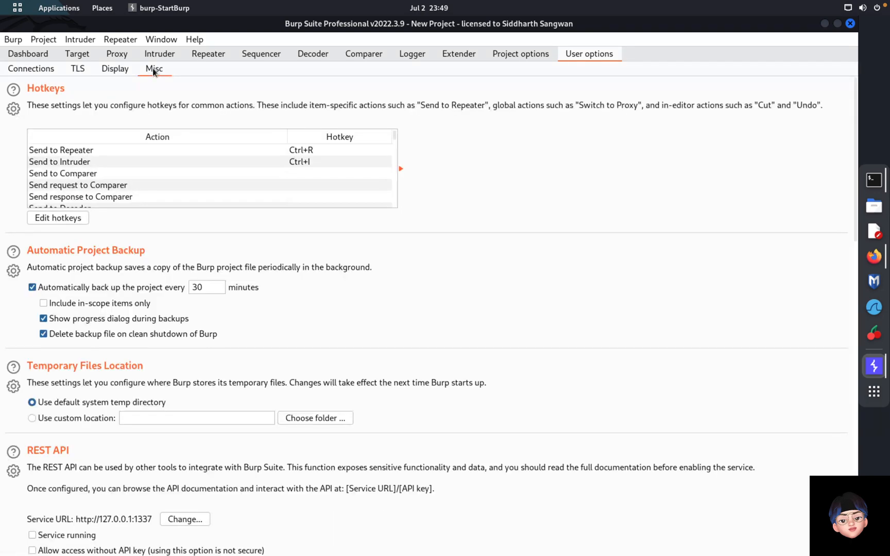
pyautogui.click(29, 55)
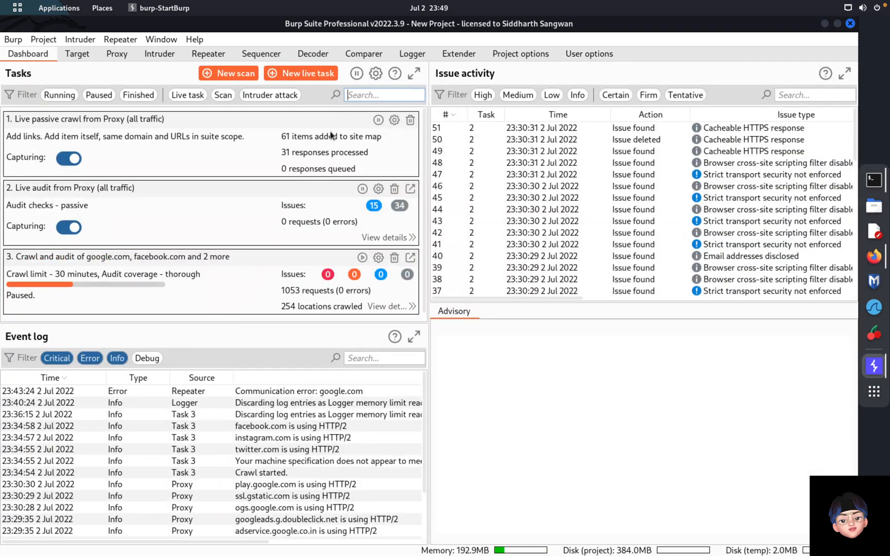